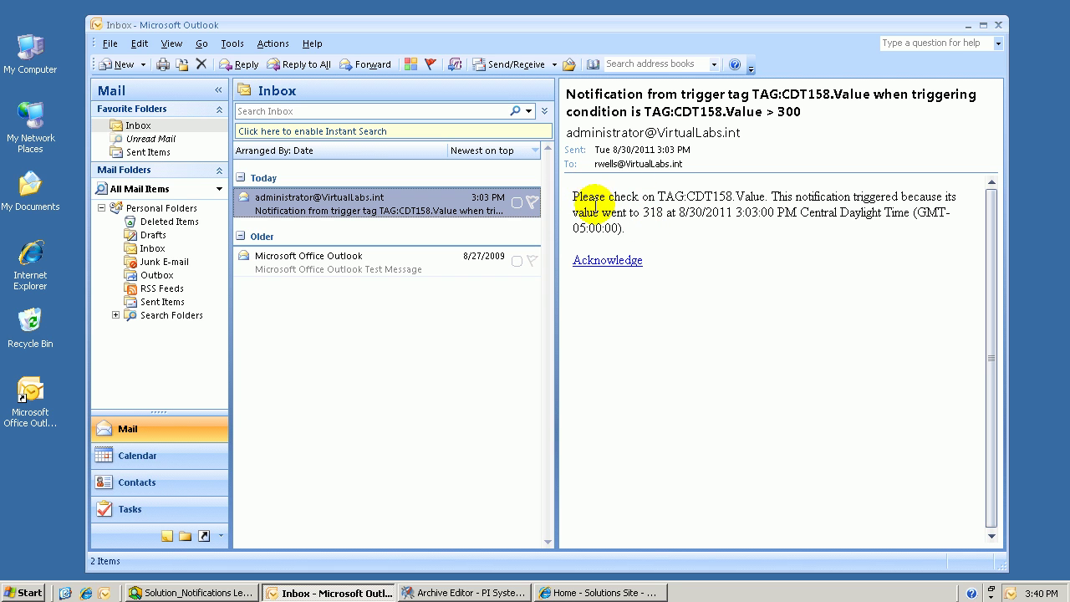
Highlight the CDT158 email's message paragraph, its opening sentence and the triggering value 318.
drag(574, 201, 628, 231)
click(660, 237)
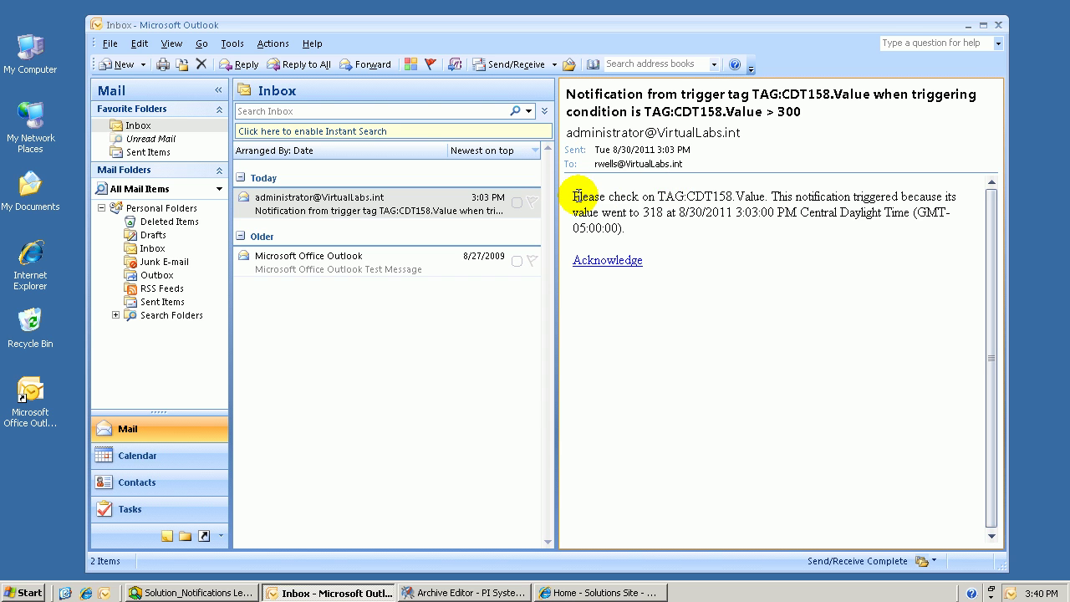
drag(572, 198, 799, 194)
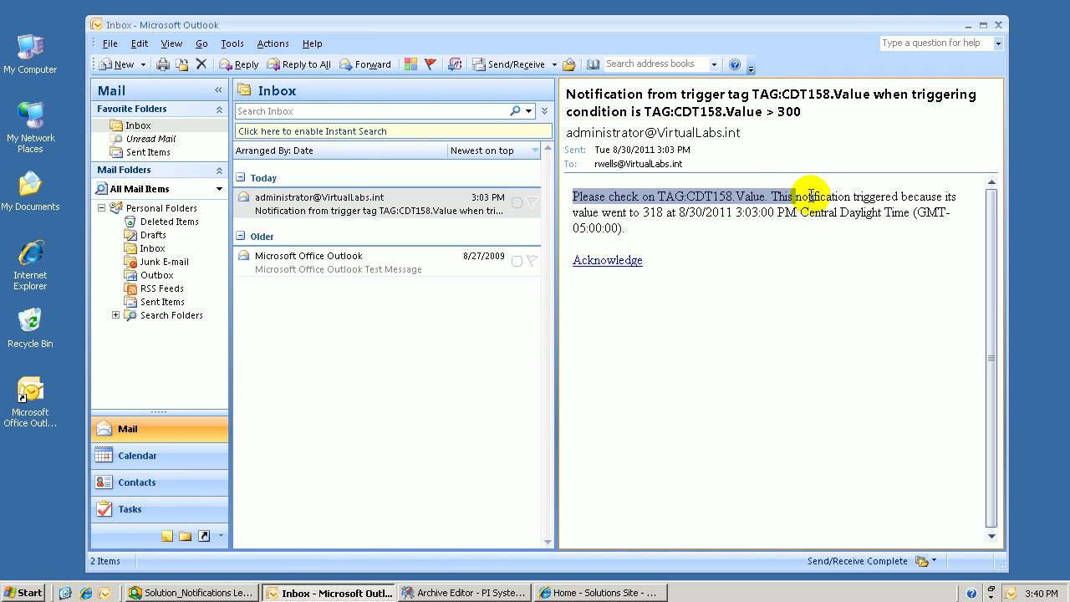
click(811, 194)
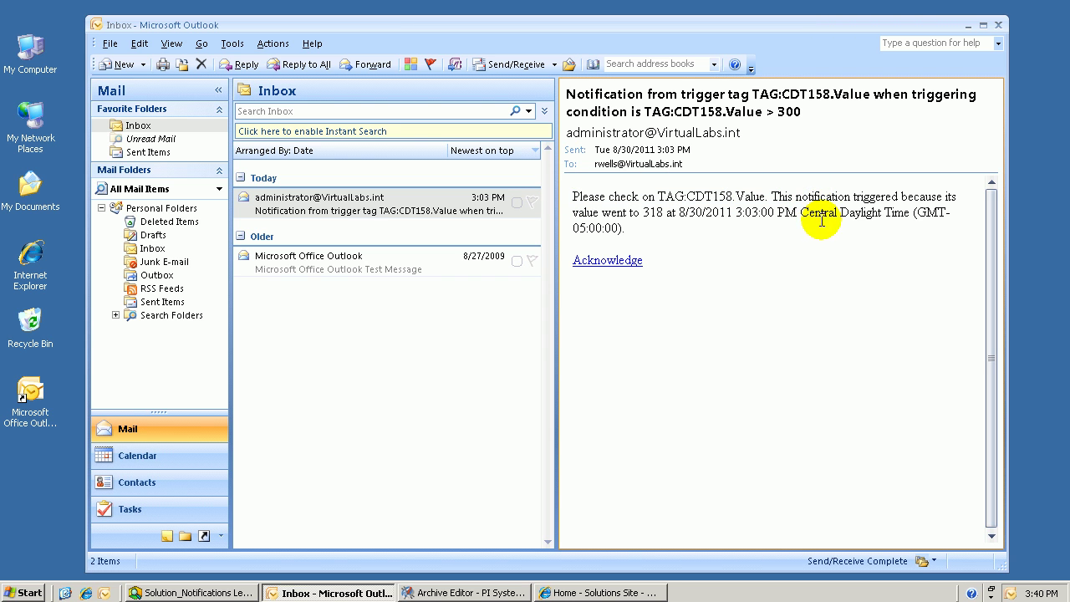
double_click(652, 212)
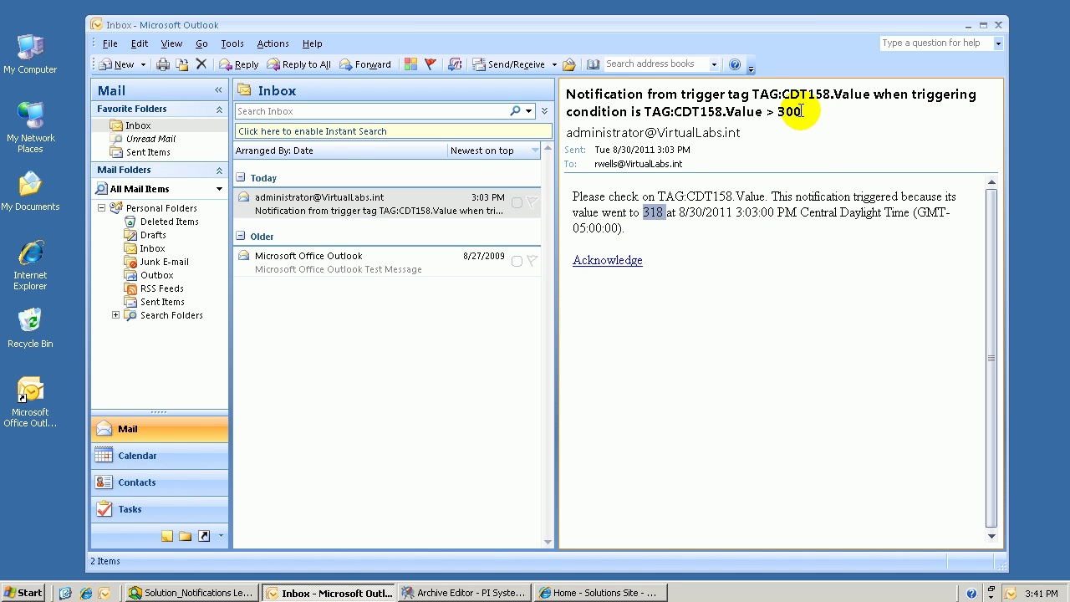
drag(637, 229, 542, 198)
click(692, 251)
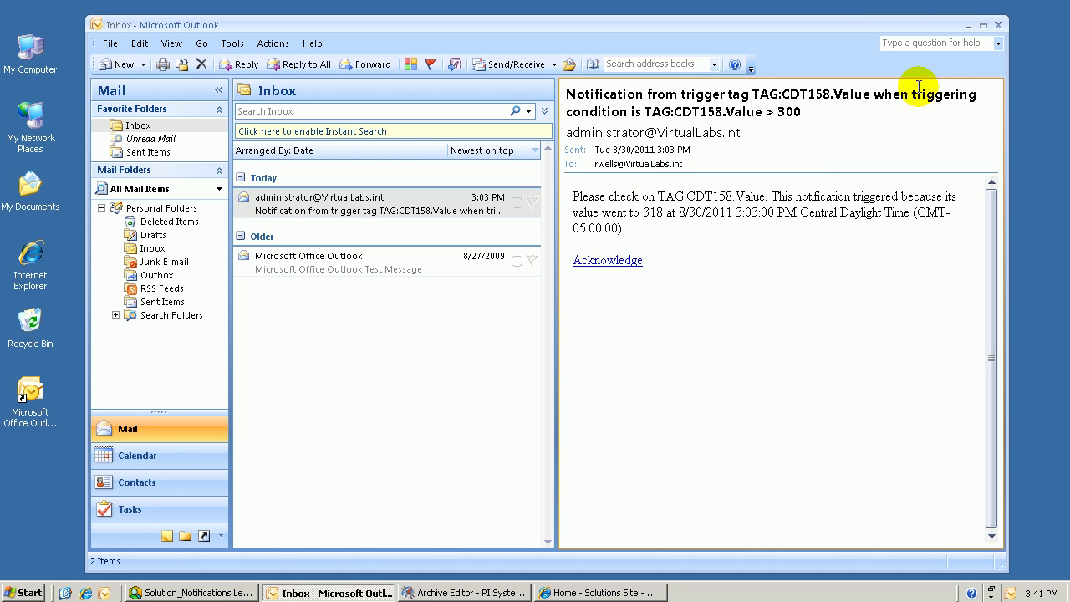
Minimize Outlook and restore PI System Explorer from the taskbar.
click(982, 25)
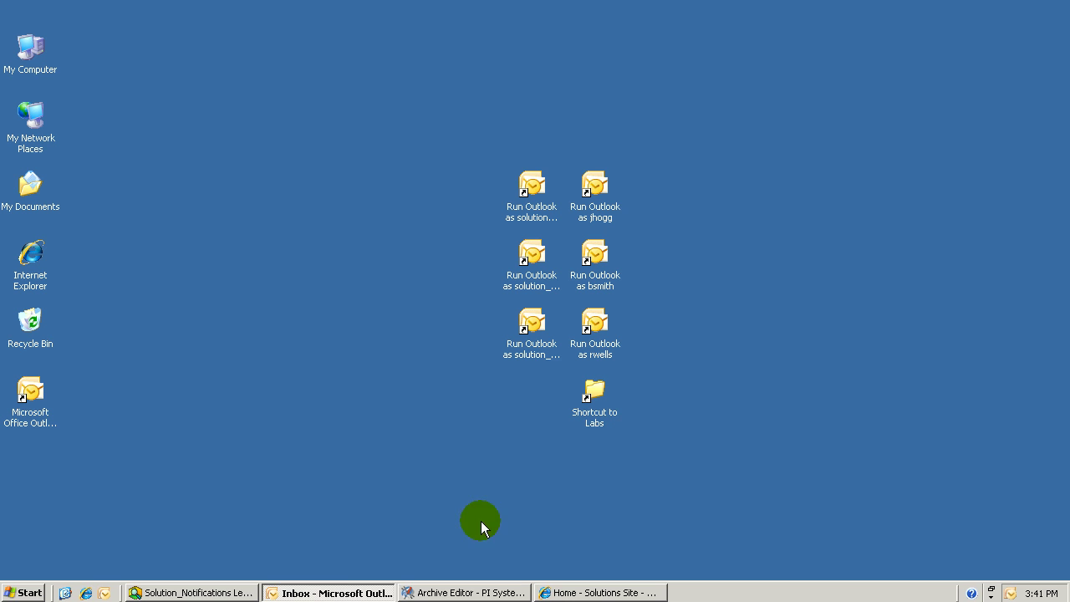
click(213, 594)
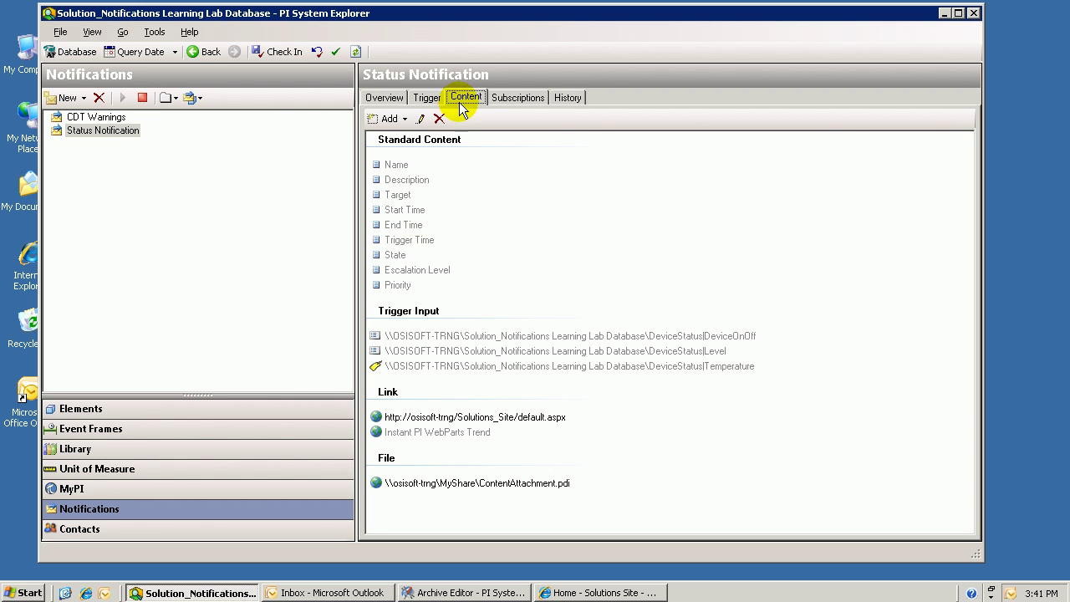
Create a notification under CDT Warnings named 'Notification to demo 2010 R2 features'.
right_click(92, 119)
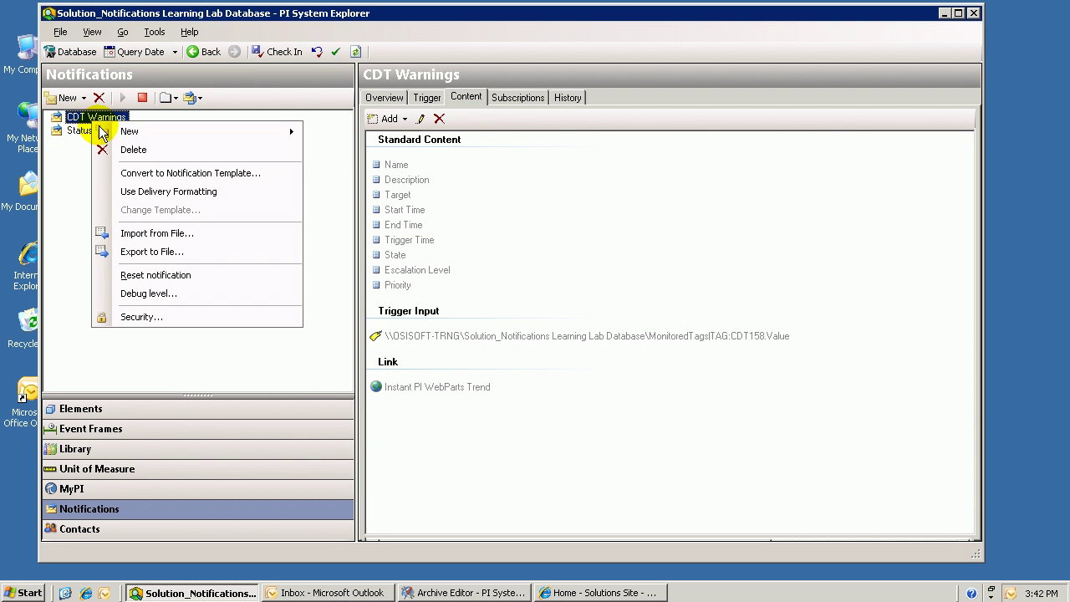
mouse_move(134, 132)
click(354, 132)
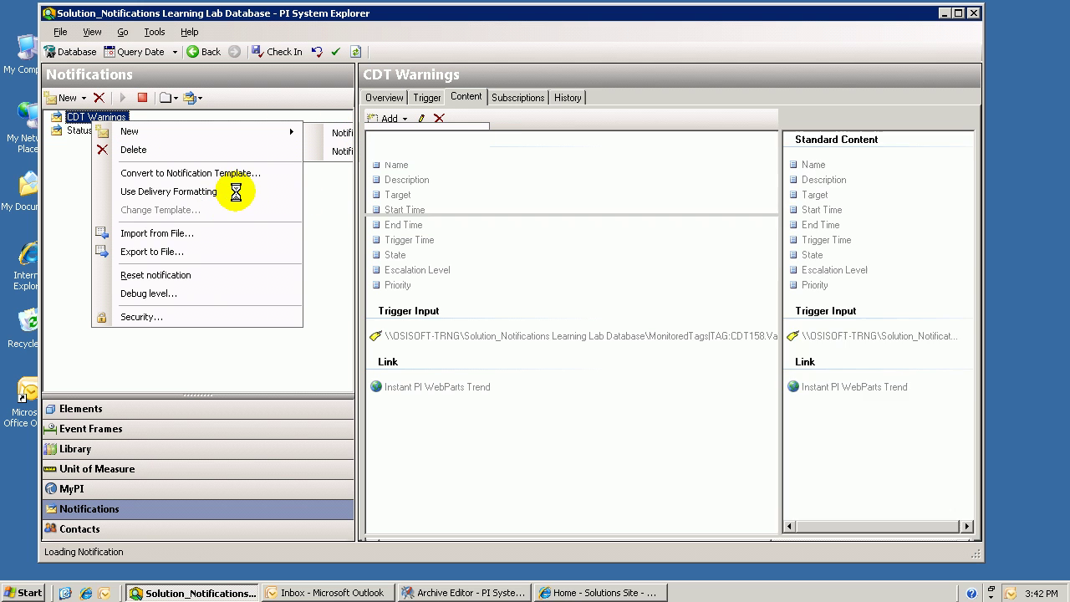
text(Notification to demo 2010 R2 features)
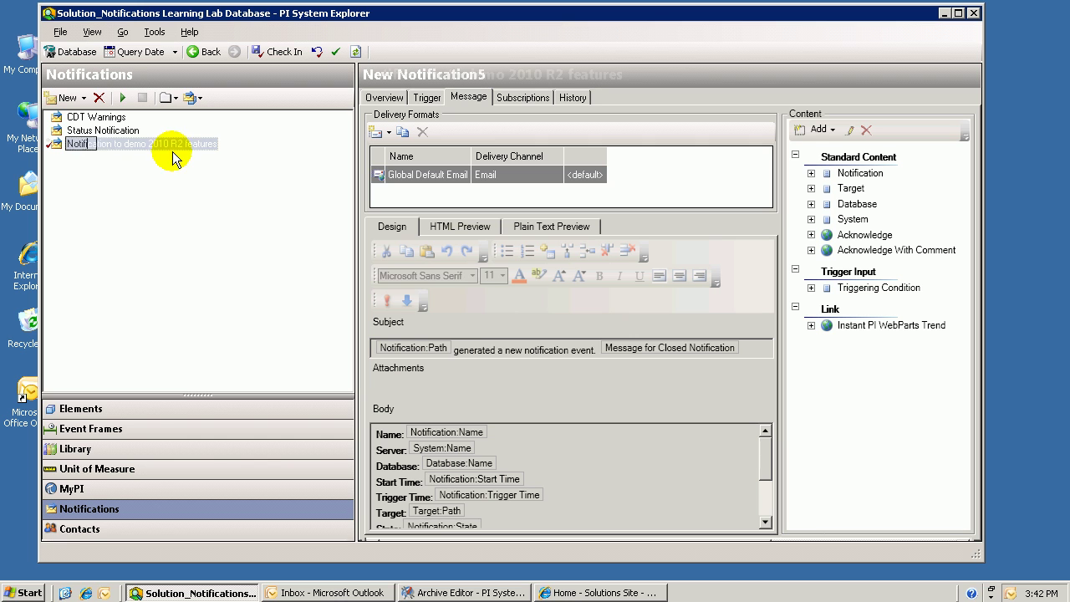
key(Return)
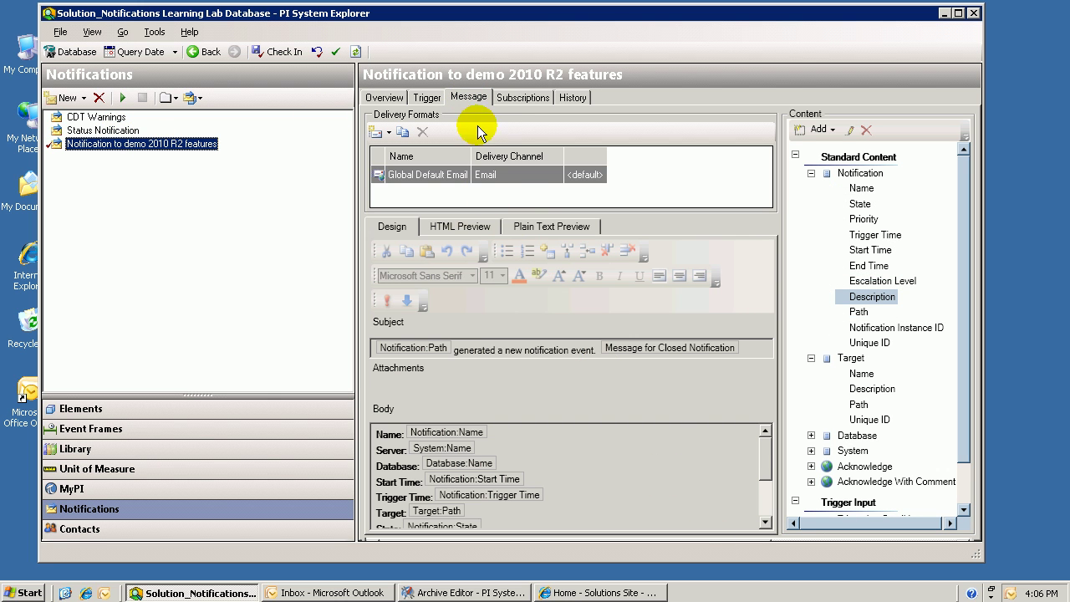
click(90, 132)
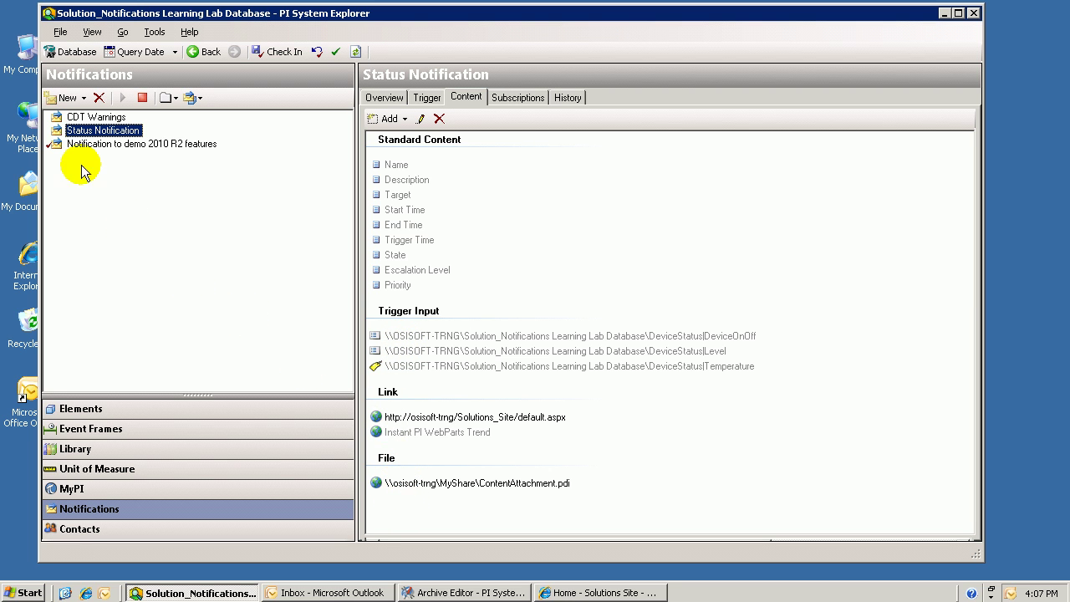
click(84, 132)
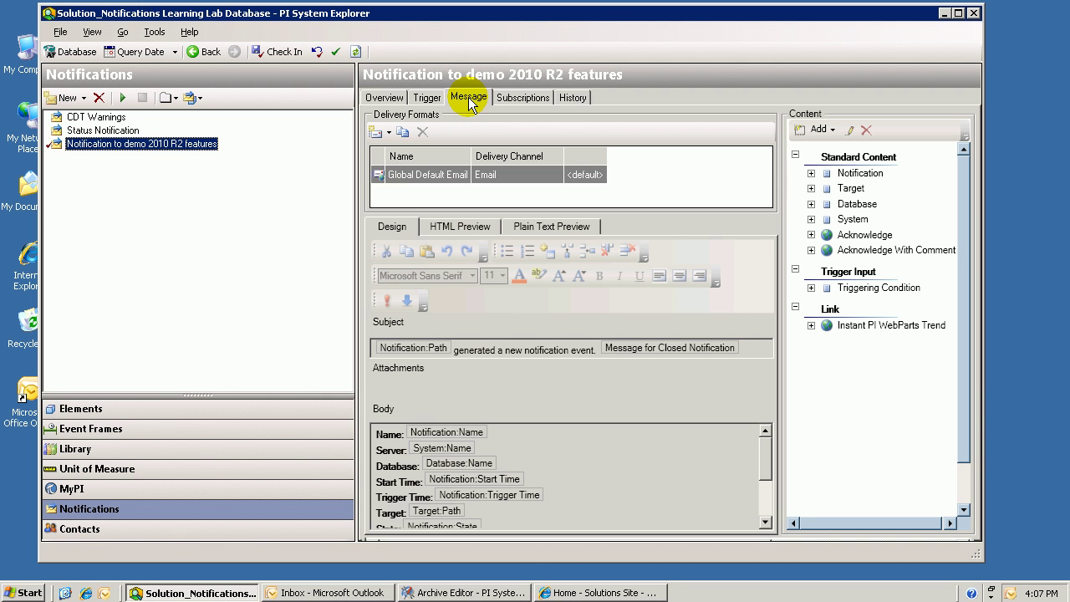
click(410, 172)
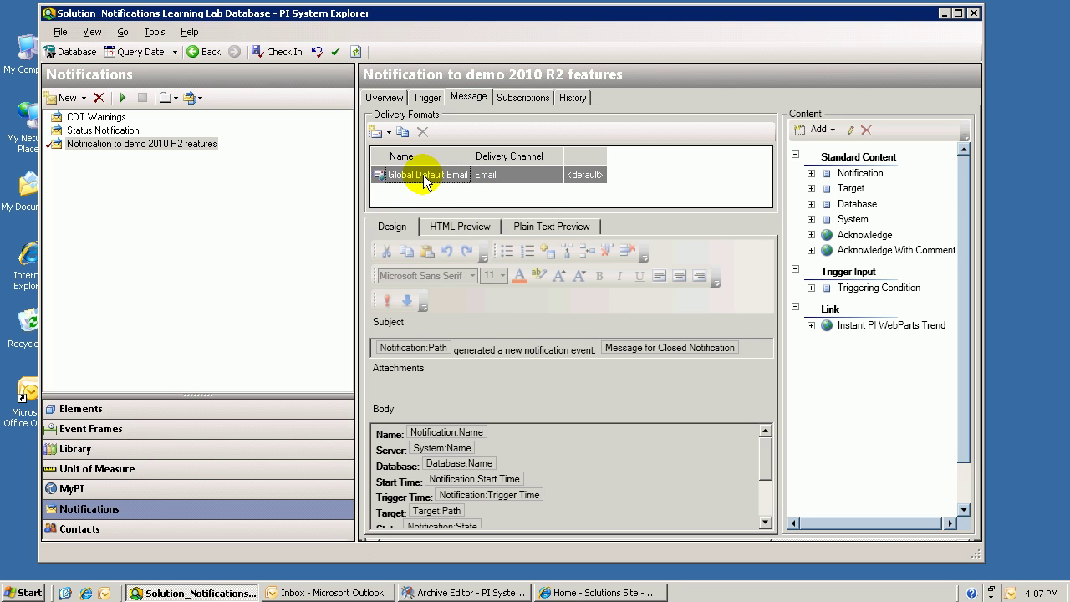
click(154, 32)
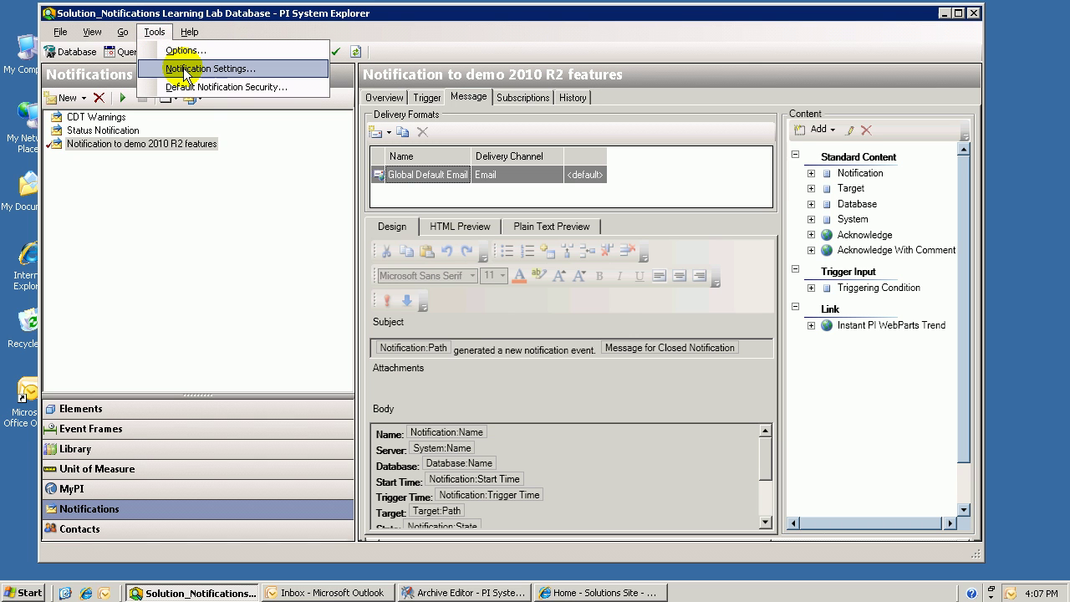
click(488, 34)
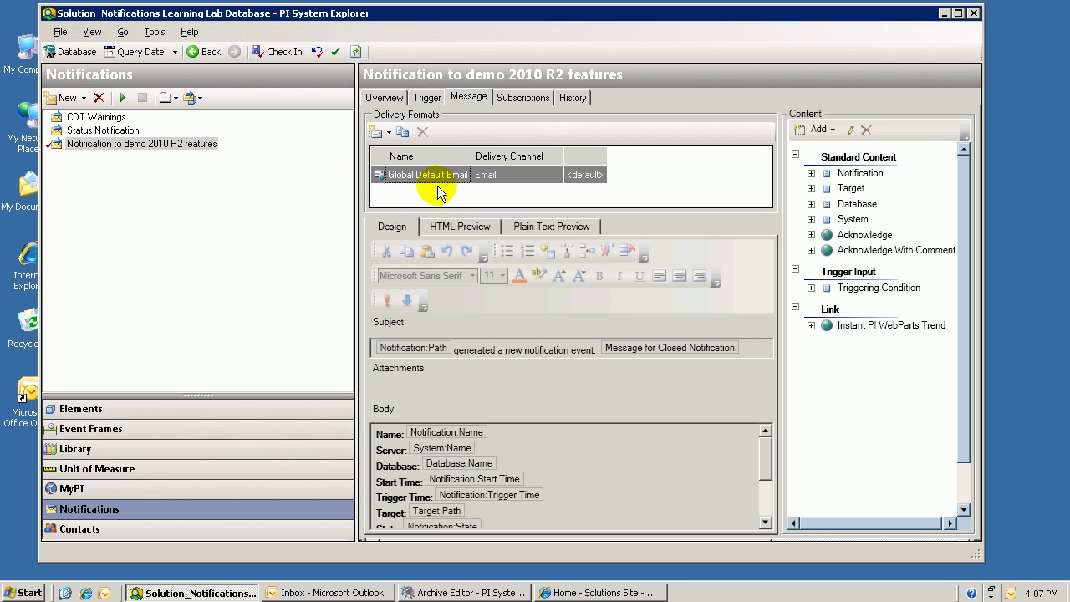
Add a new blank email delivery format and rename it 'Delivery Format A'.
click(375, 134)
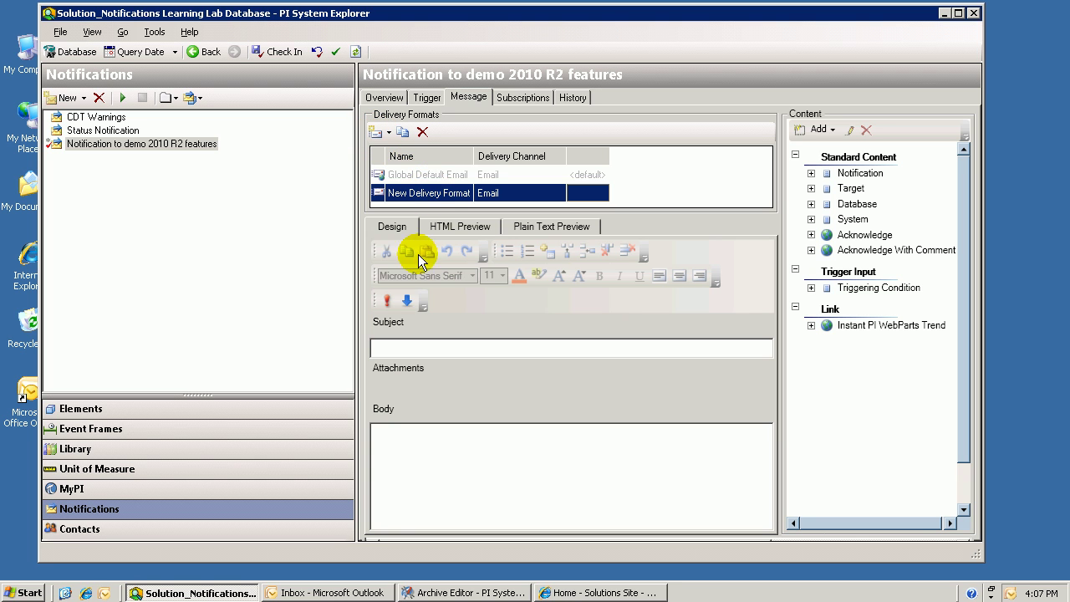
click(430, 193)
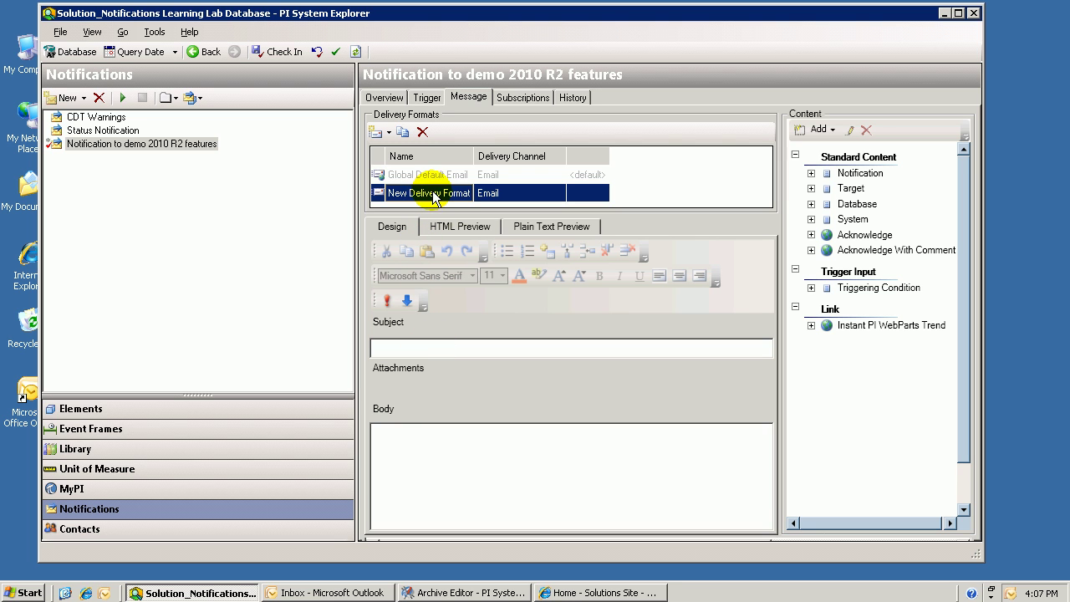
click(448, 196)
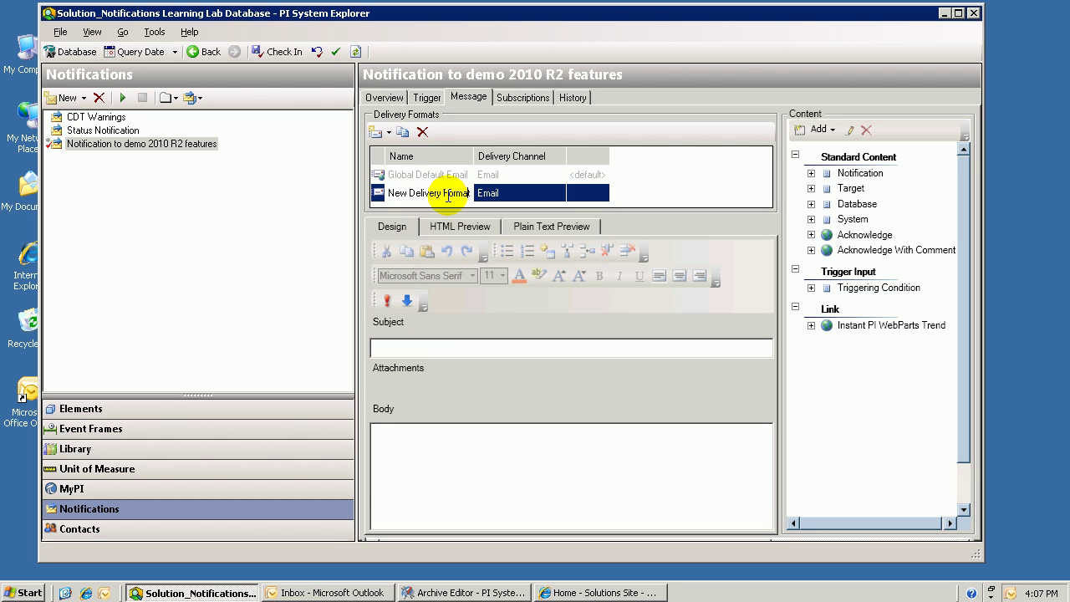
key(BackSpace)
key(BackSpace)
key(BackSpace)
key(BackSpace)
key(End)
text(A)
click(425, 174)
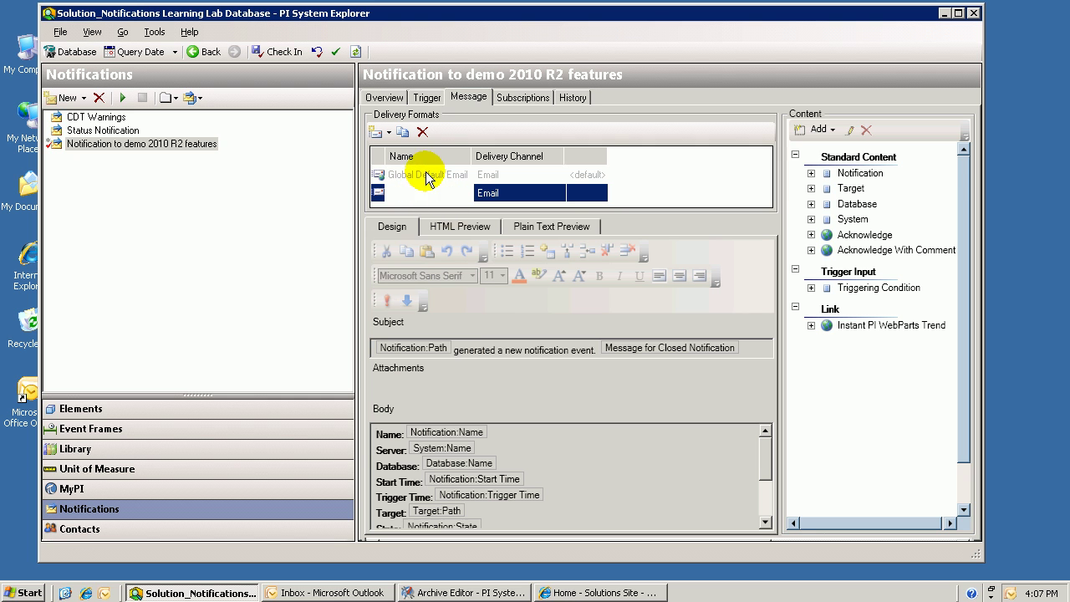
Select Delivery Format A and focus its empty Subject and Body fields.
click(444, 199)
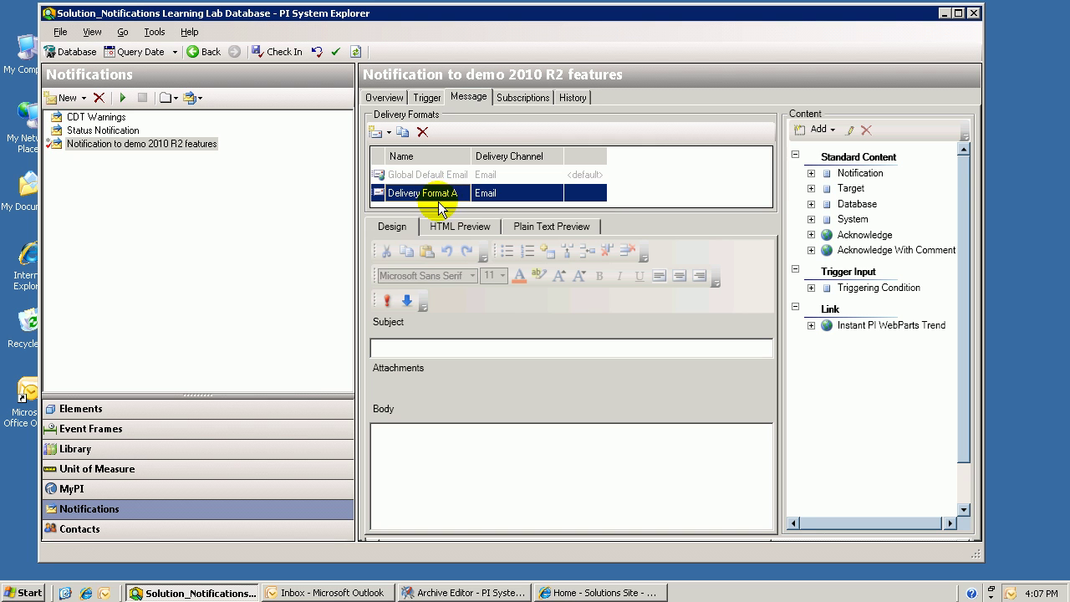
click(394, 347)
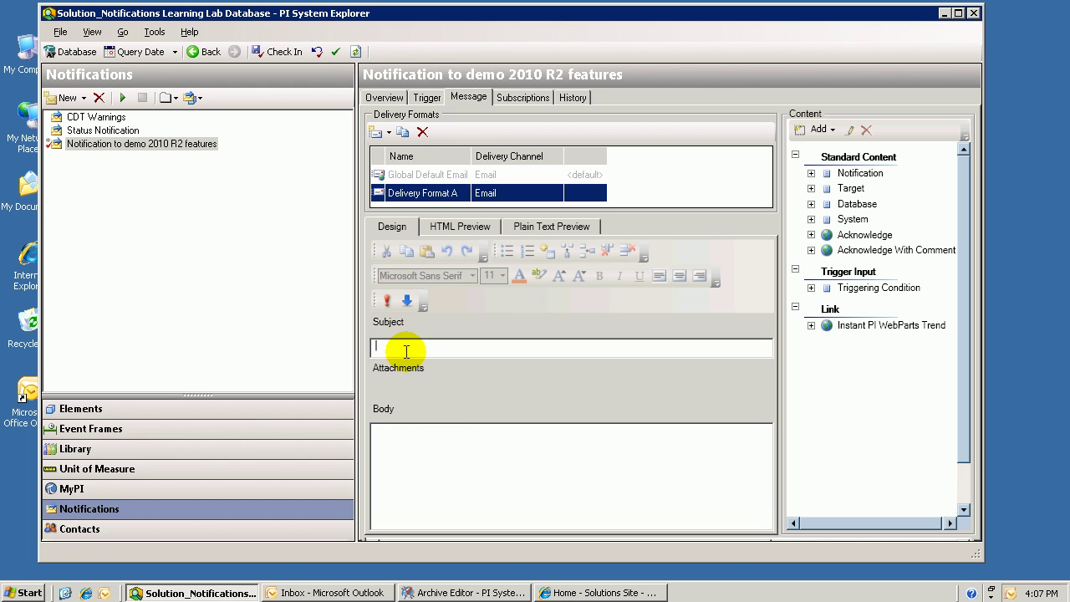
click(443, 435)
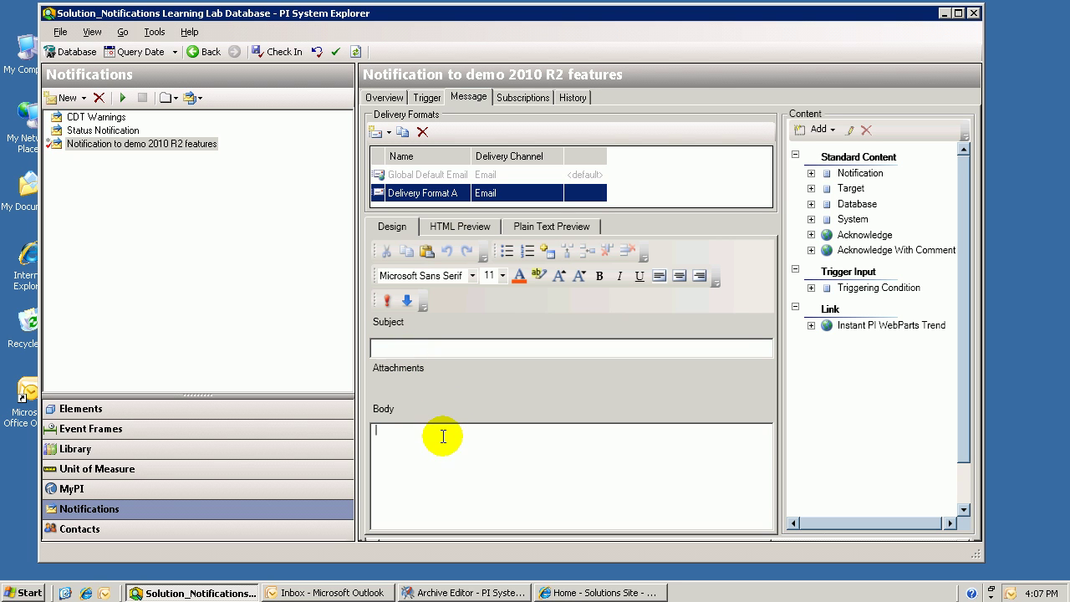
click(401, 346)
Write the body 'Take note because the notificat called "Notification:Name" has just triggered.'.
click(401, 439)
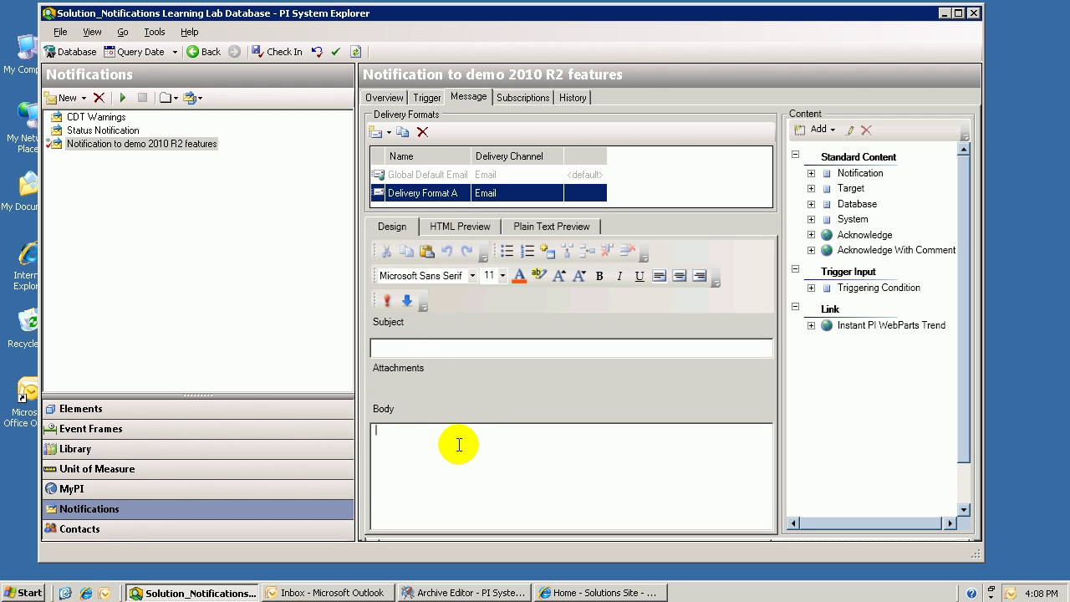
text(Take note because the notificat called ")
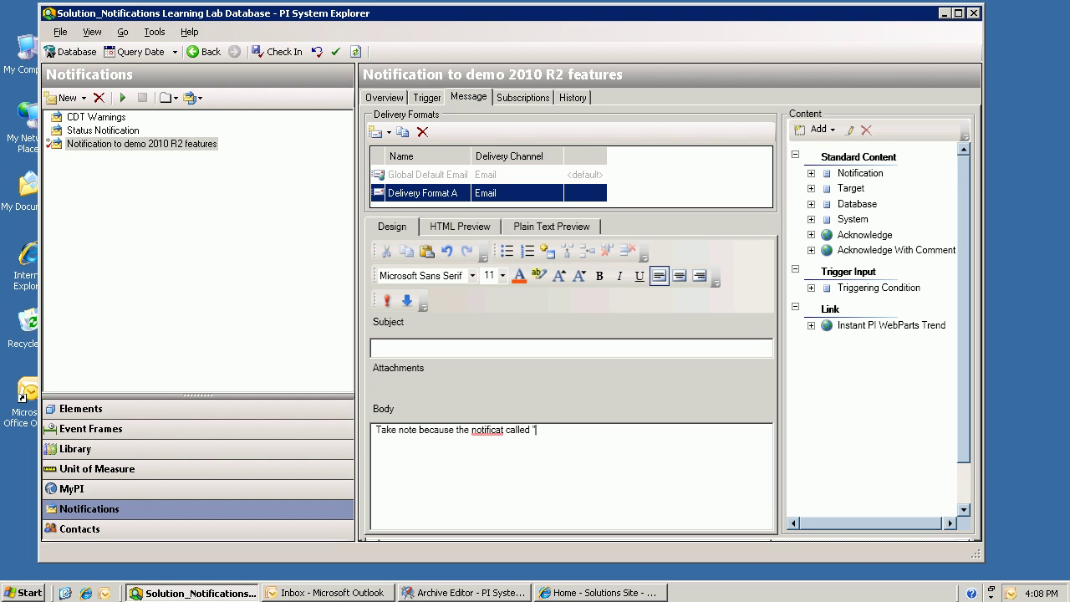
click(811, 173)
double_click(862, 188)
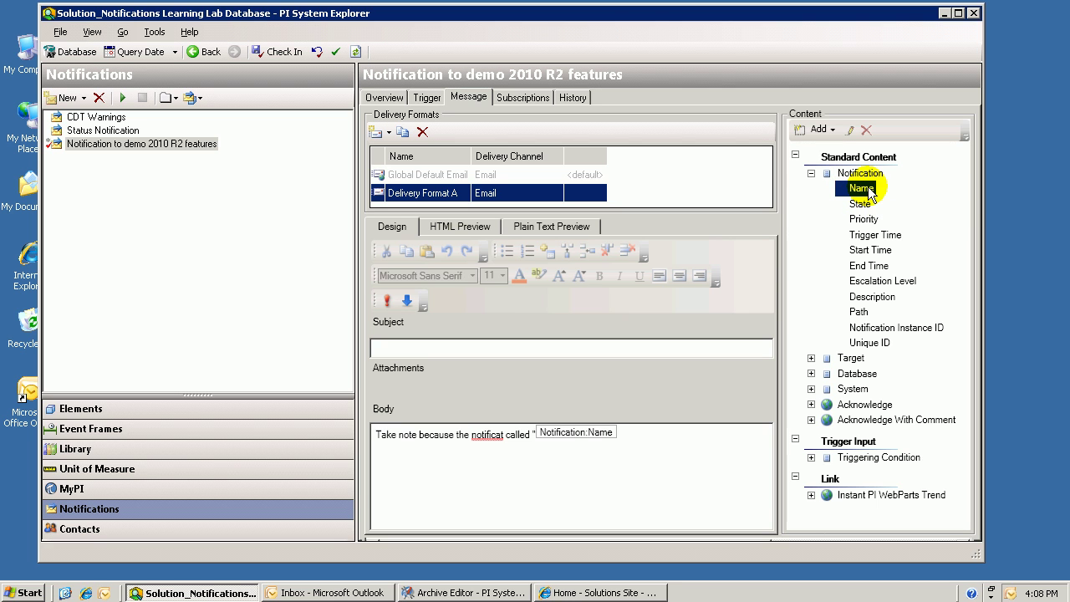
click(660, 439)
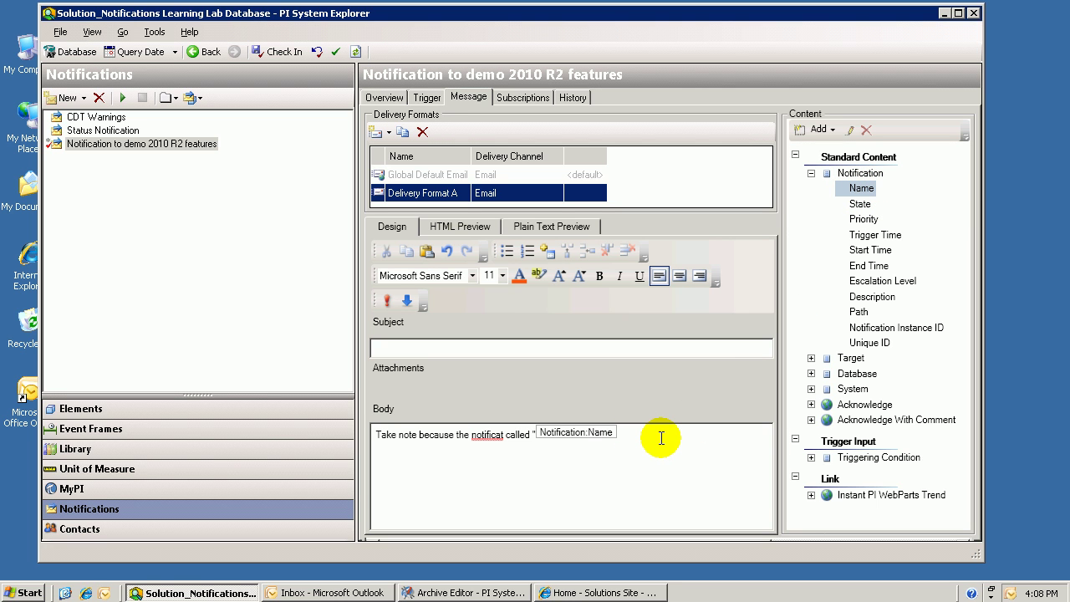
text(" has just triggered.)
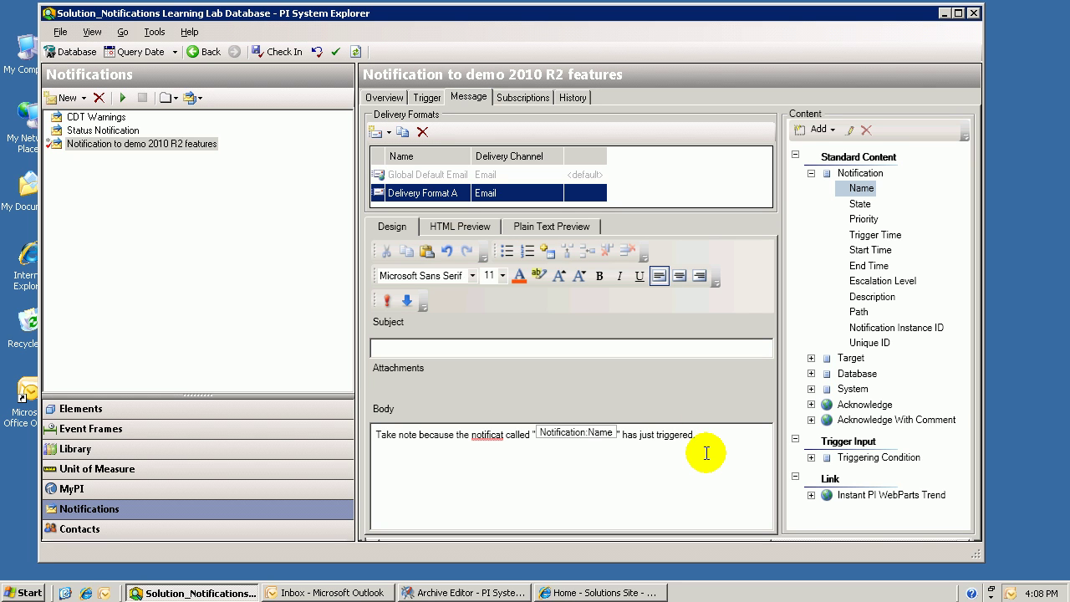
text(The current value is)
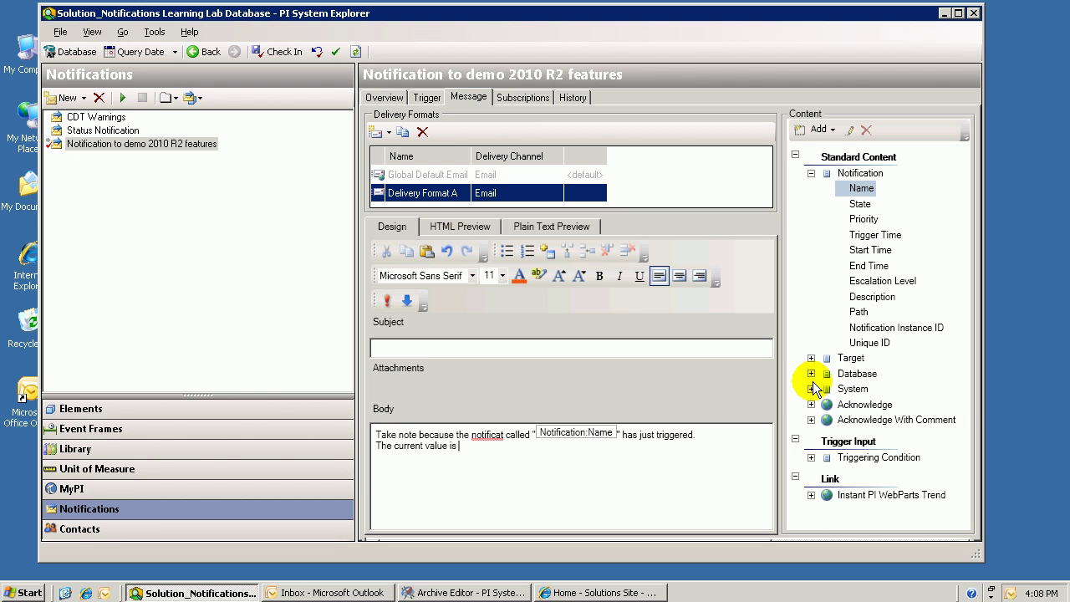
Delete the unfinished 'The current value is' second line from the body.
click(811, 458)
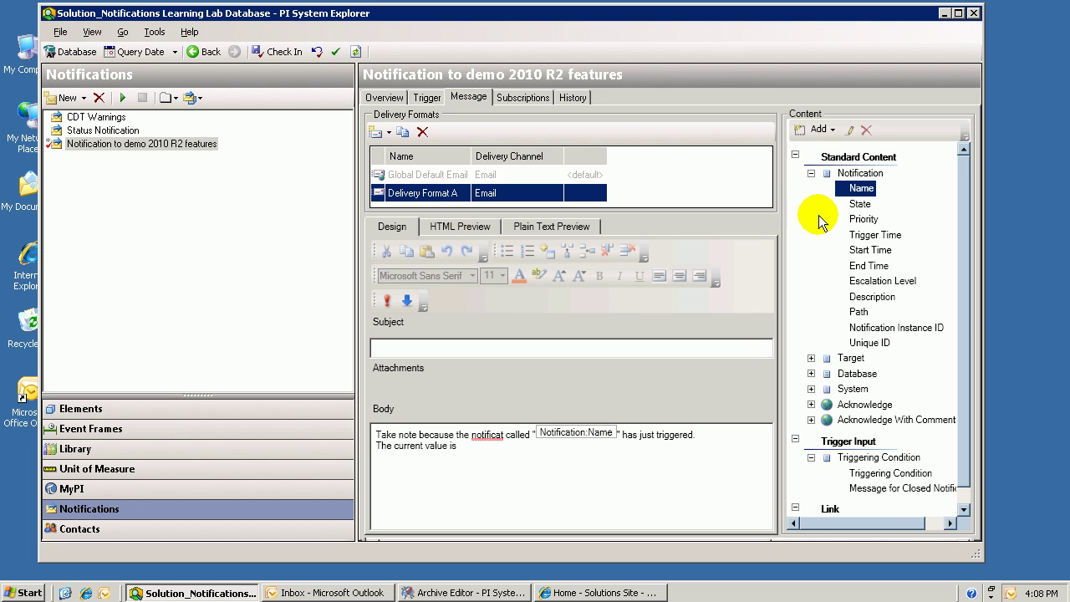
click(459, 447)
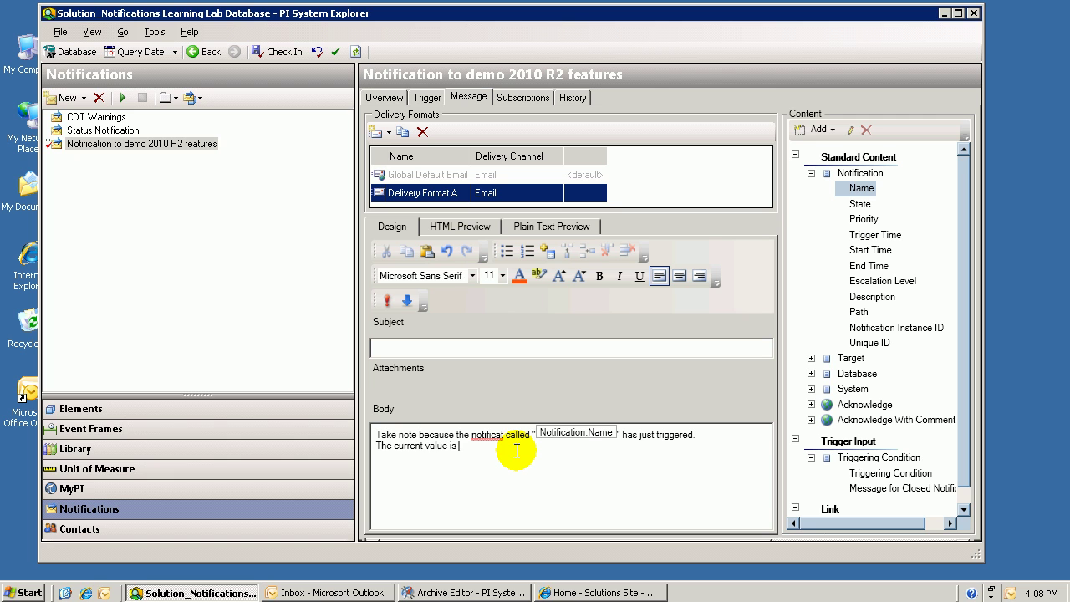
key(shift+Home)
key(BackSpace)
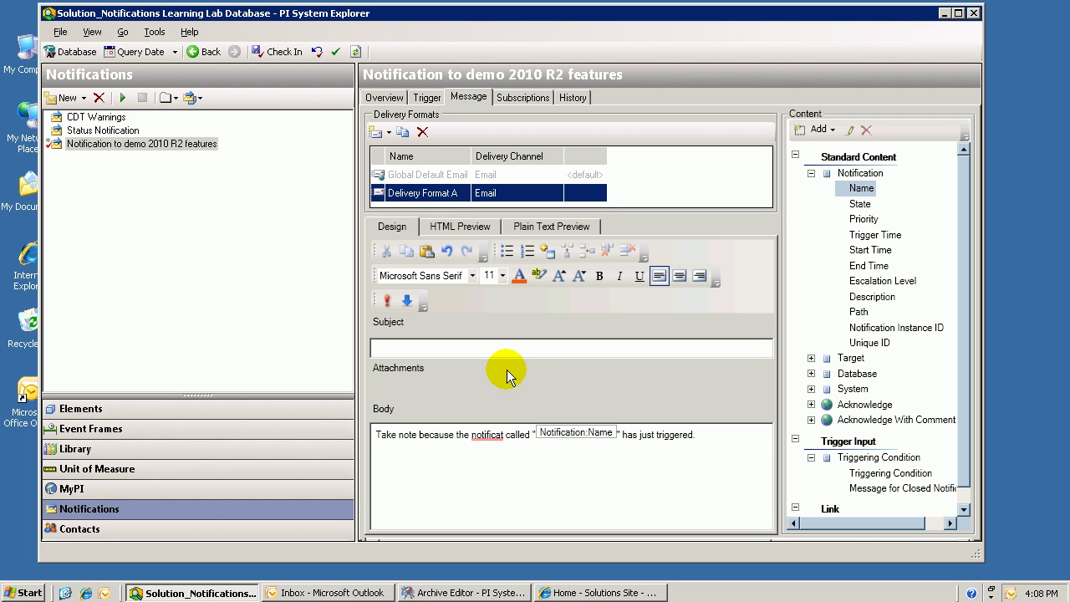
Preview the body as HTML, marking the substituted notification name.
click(453, 227)
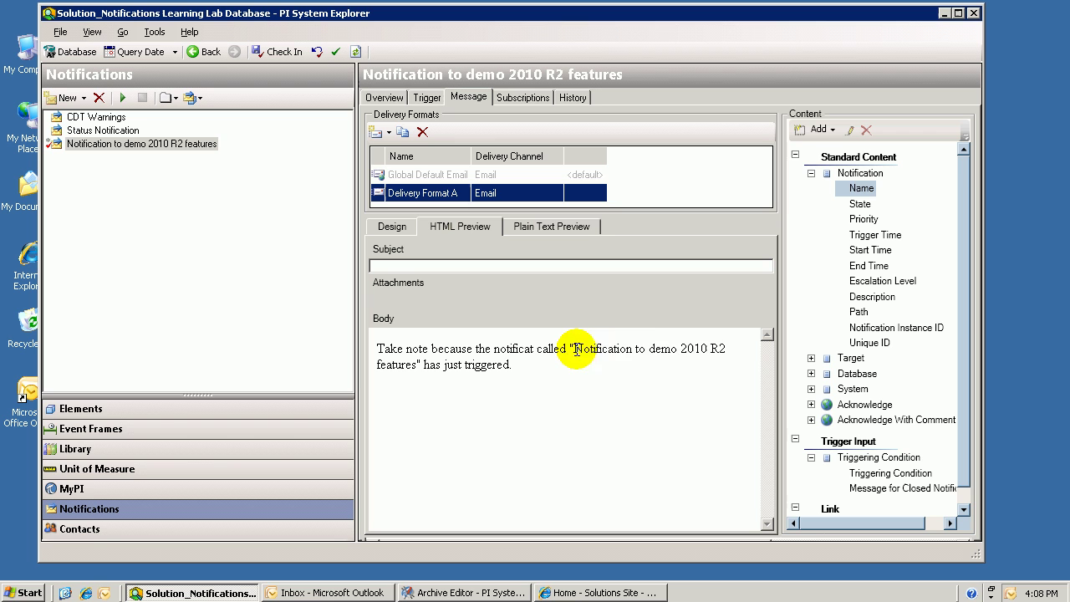
drag(575, 349, 723, 352)
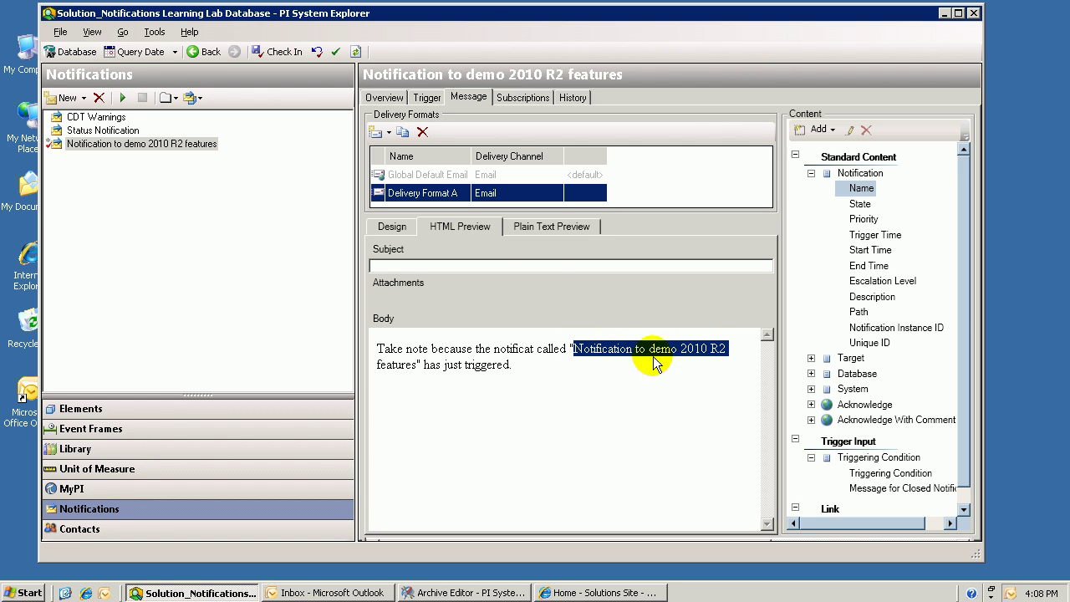
click(391, 228)
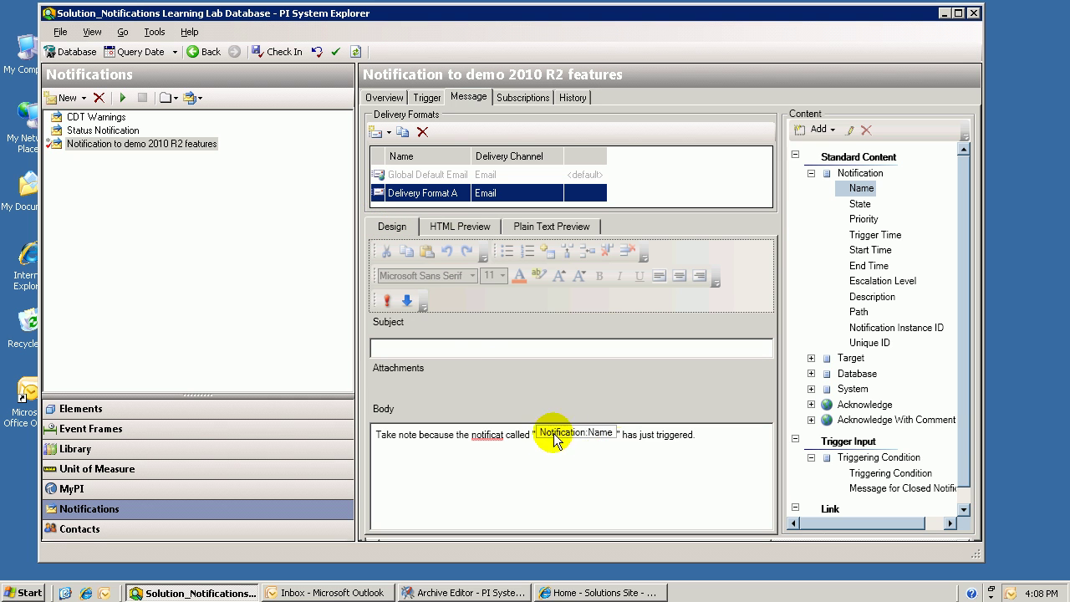
Set the subject to 'Notification <Notification:Name> has fired.' and check it in HTML preview.
click(465, 344)
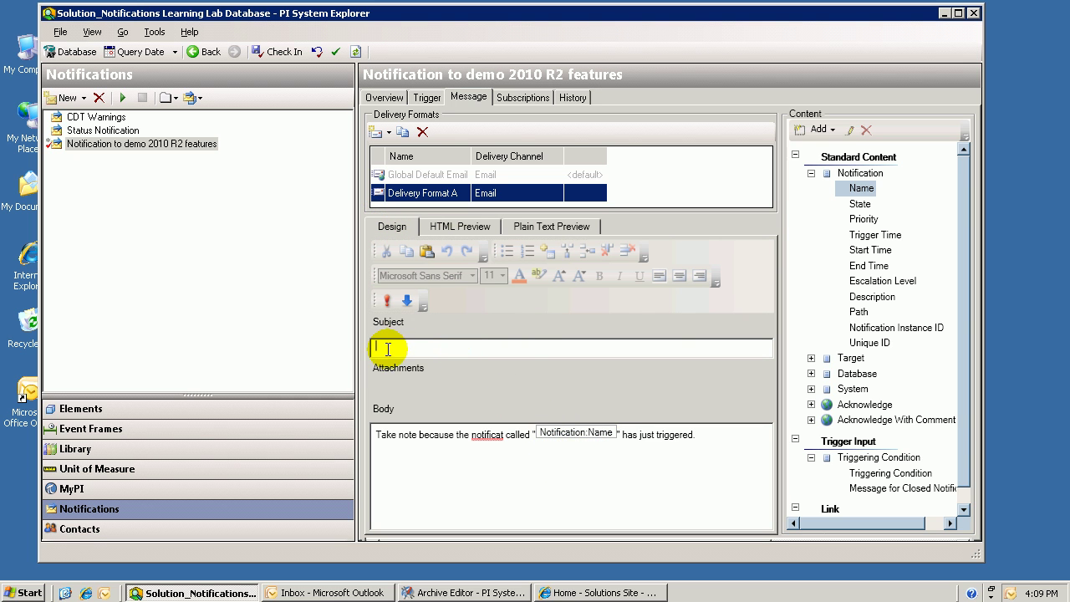
click(860, 205)
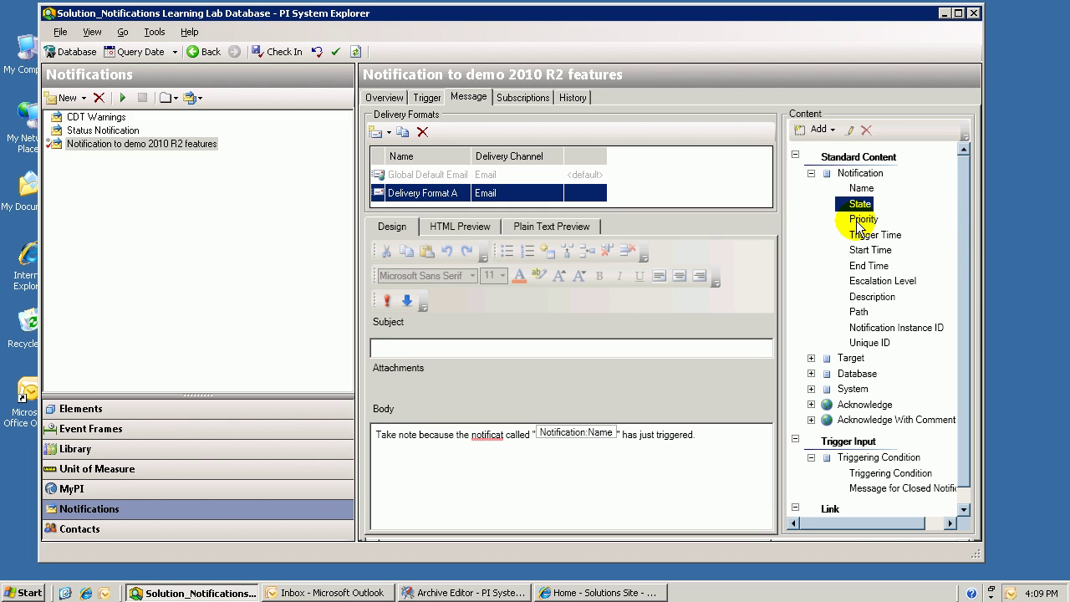
click(860, 221)
click(393, 345)
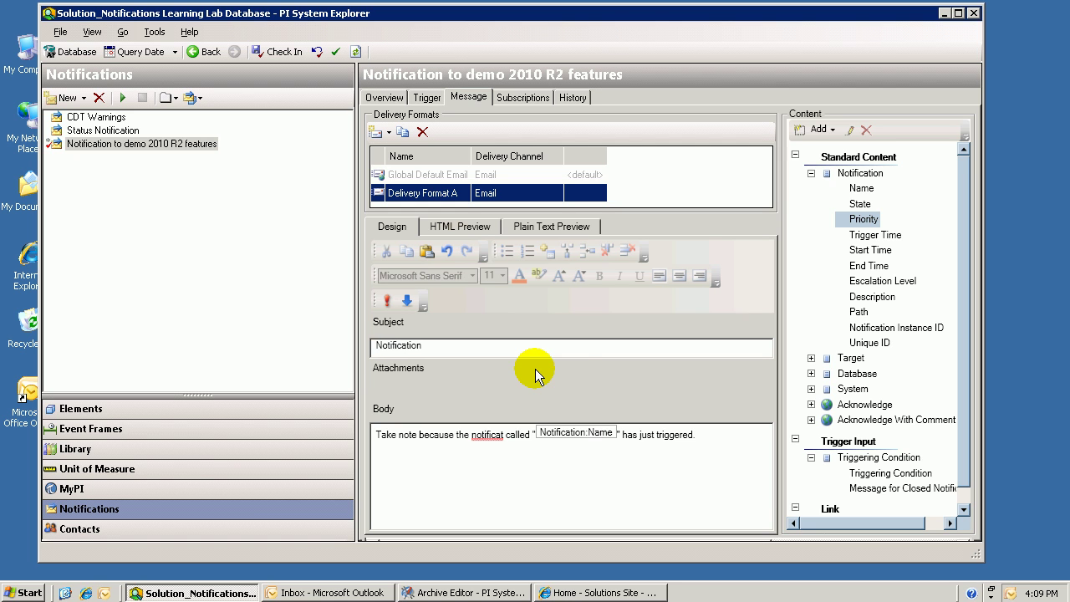
double_click(864, 189)
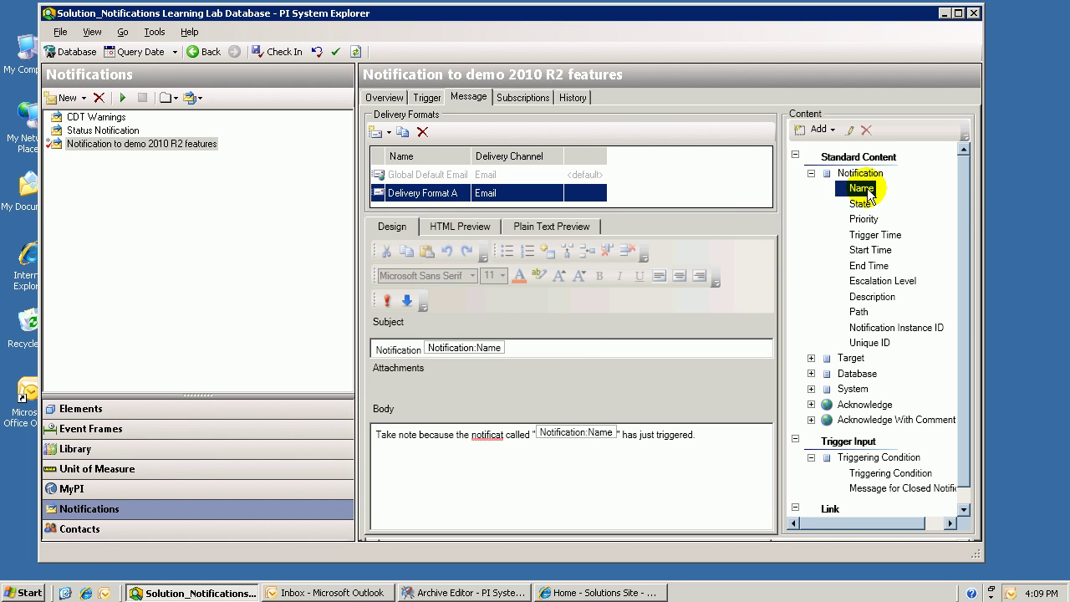
click(525, 346)
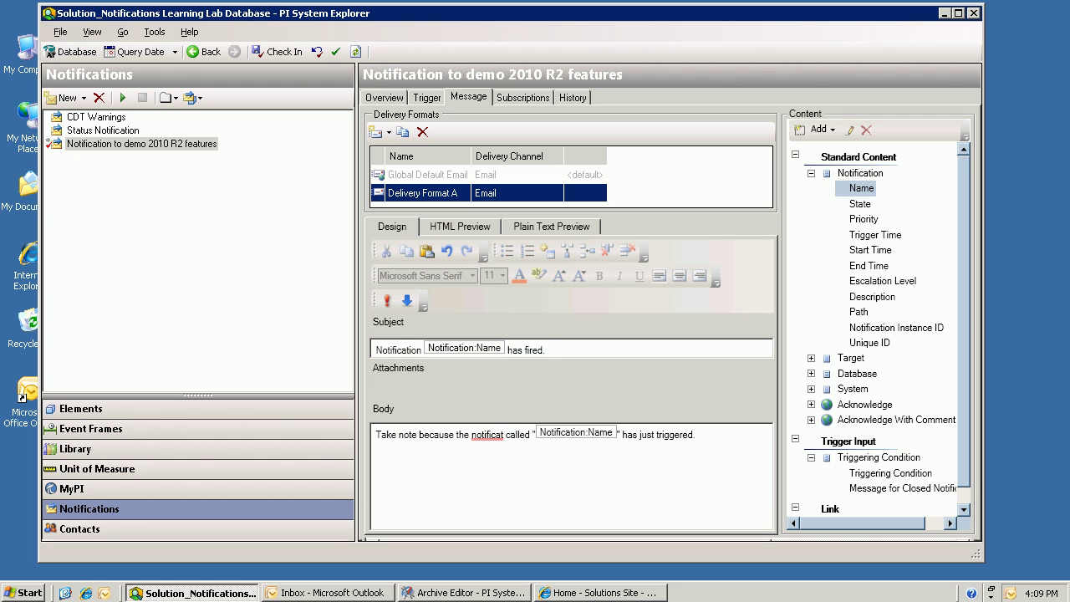
click(446, 227)
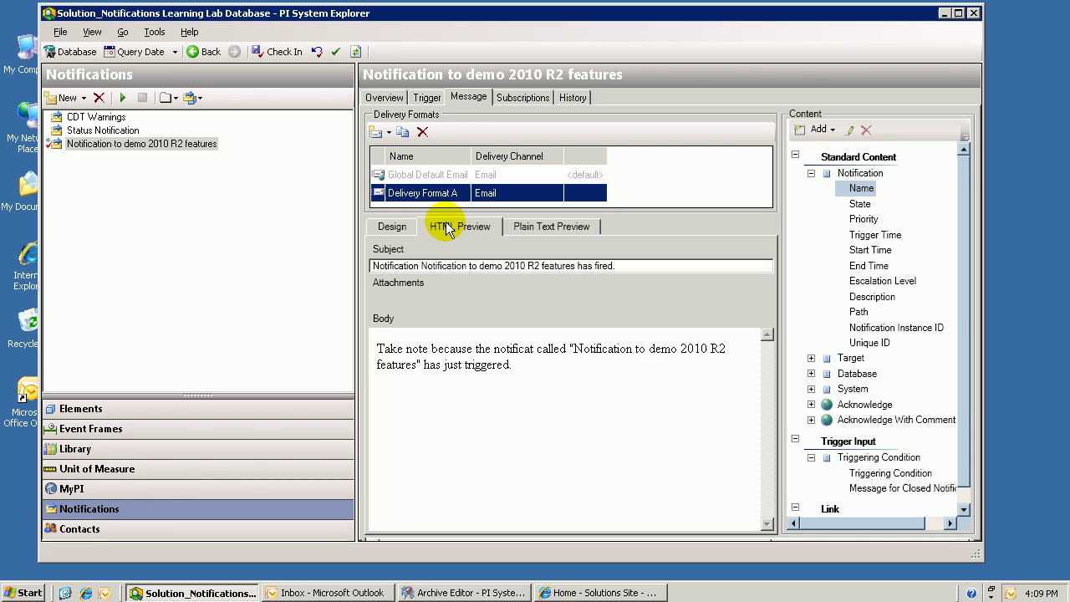
click(392, 229)
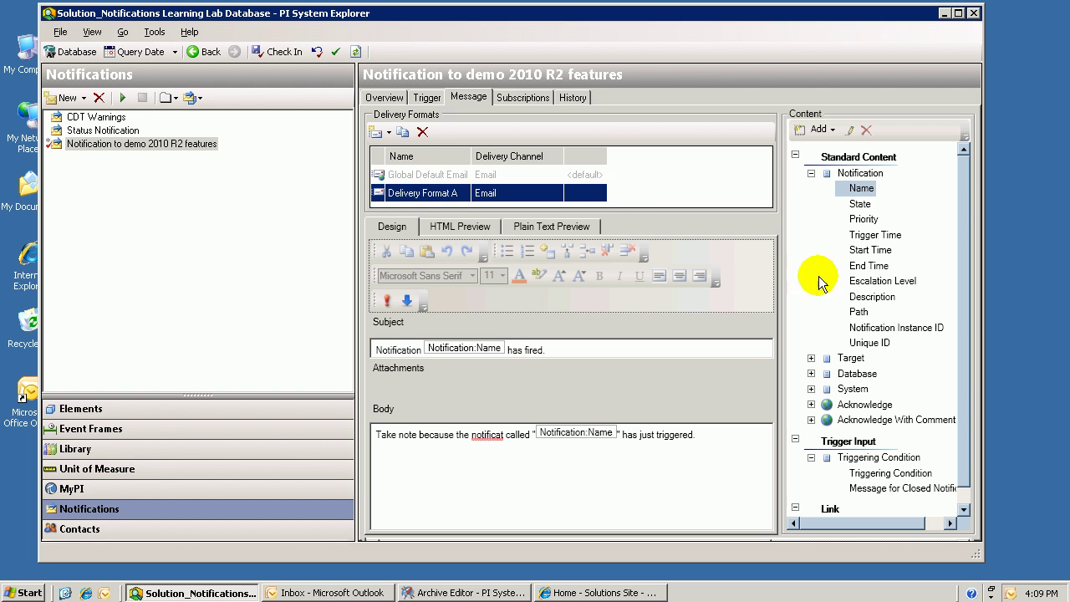
Inspect the Priority and Target fields, then display the Global Default Email template.
click(861, 221)
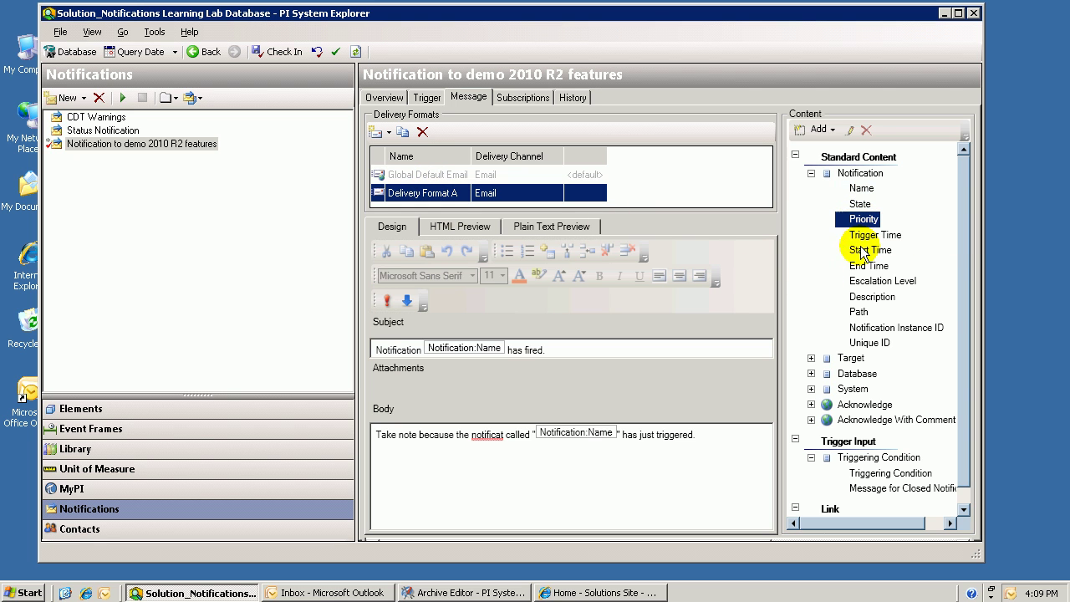
click(811, 358)
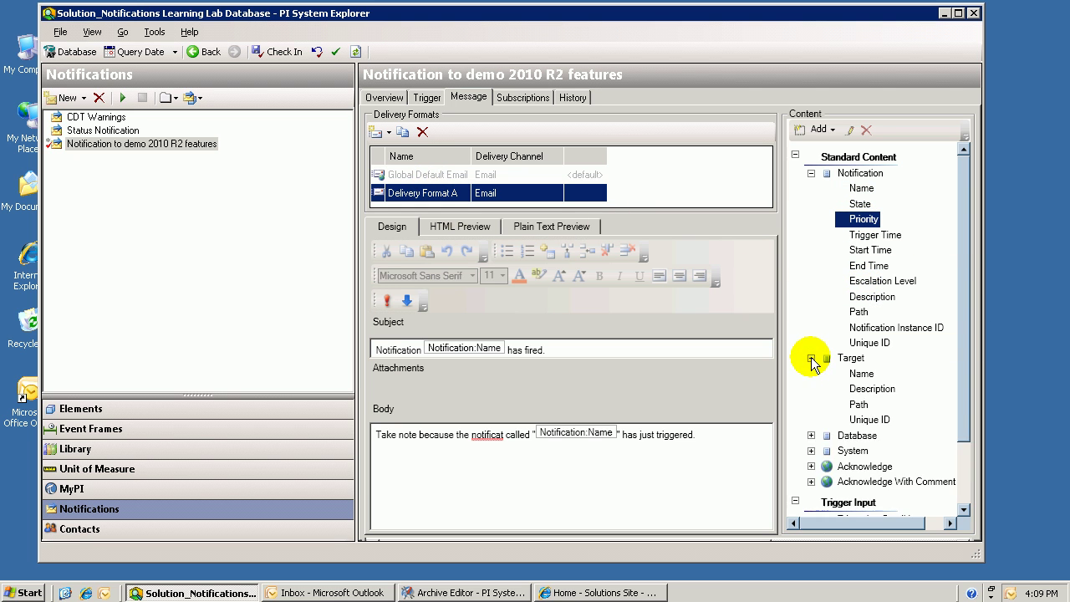
click(410, 174)
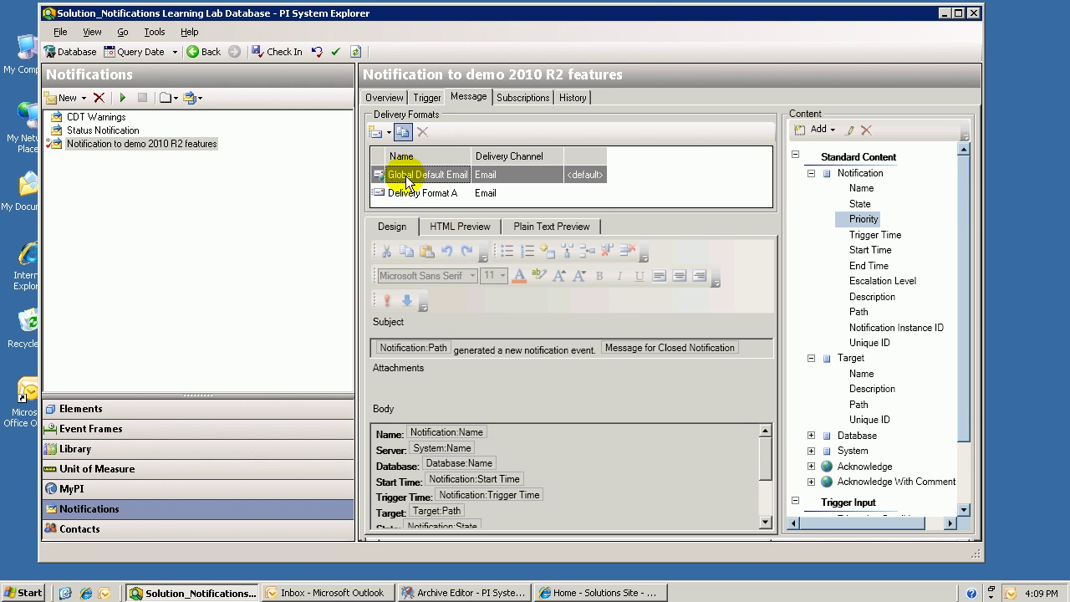
Duplicate the Global Default Email format and name the copy 'Delivery Format B'.
click(410, 195)
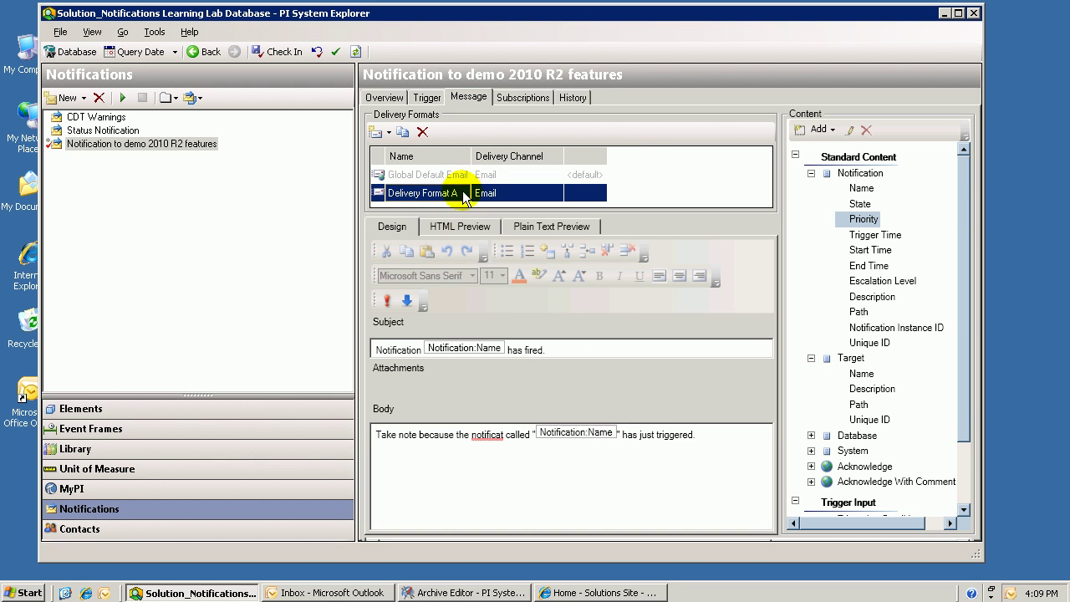
click(418, 174)
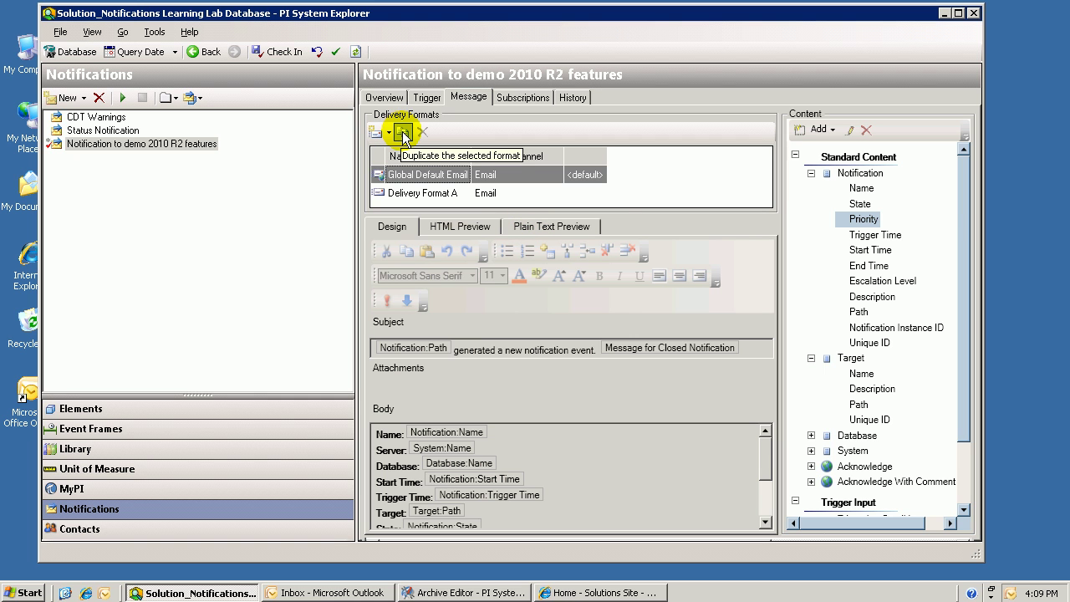
click(403, 134)
click(475, 194)
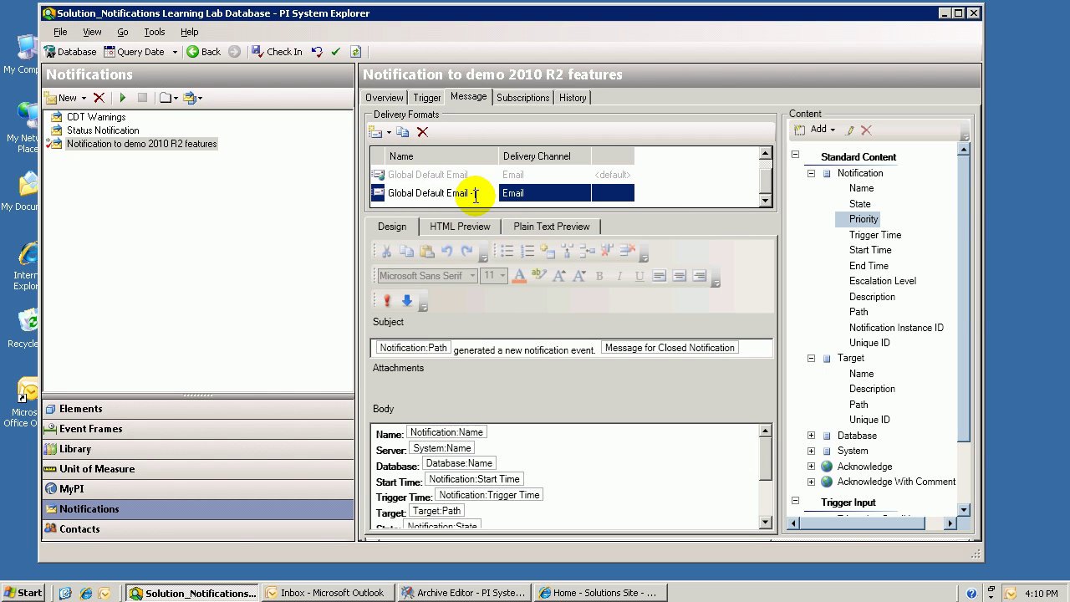
text(Delivery F)
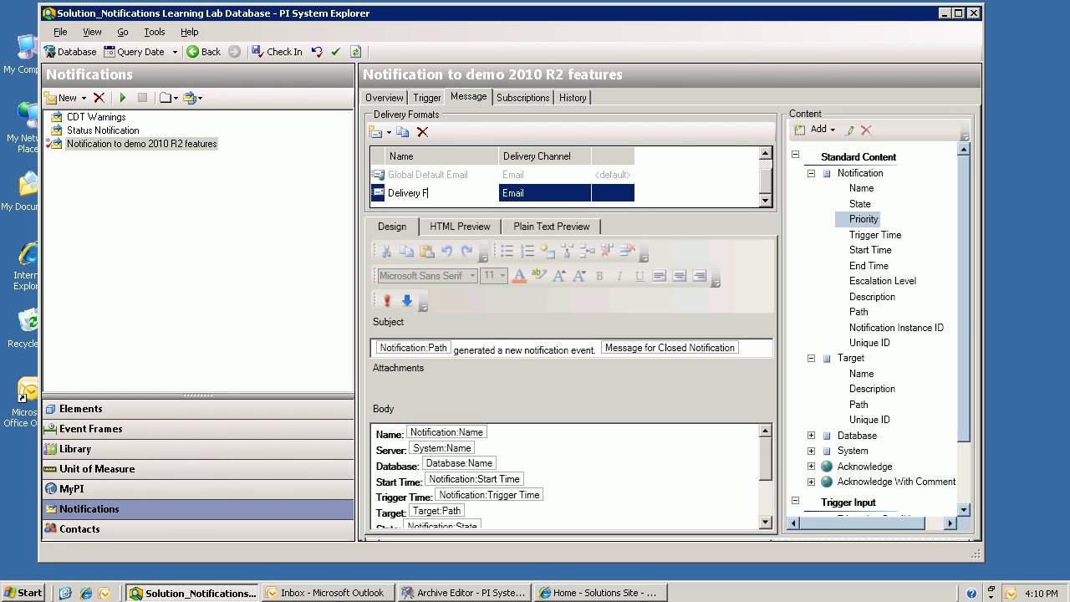
text(ormat B)
click(477, 199)
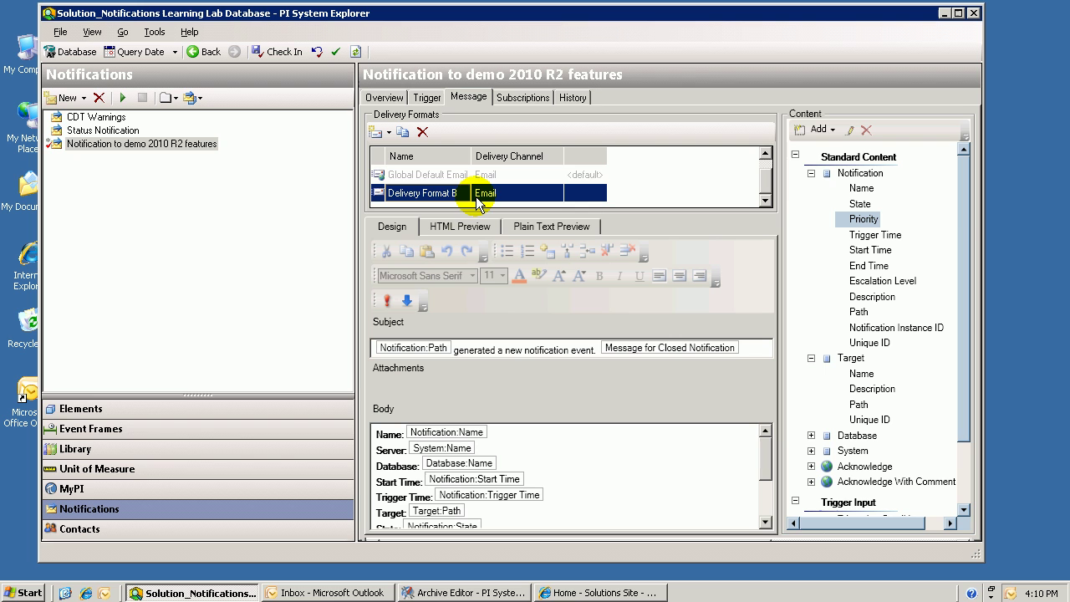
Compare the format templates and keep Email as Delivery Format B's channel.
click(765, 153)
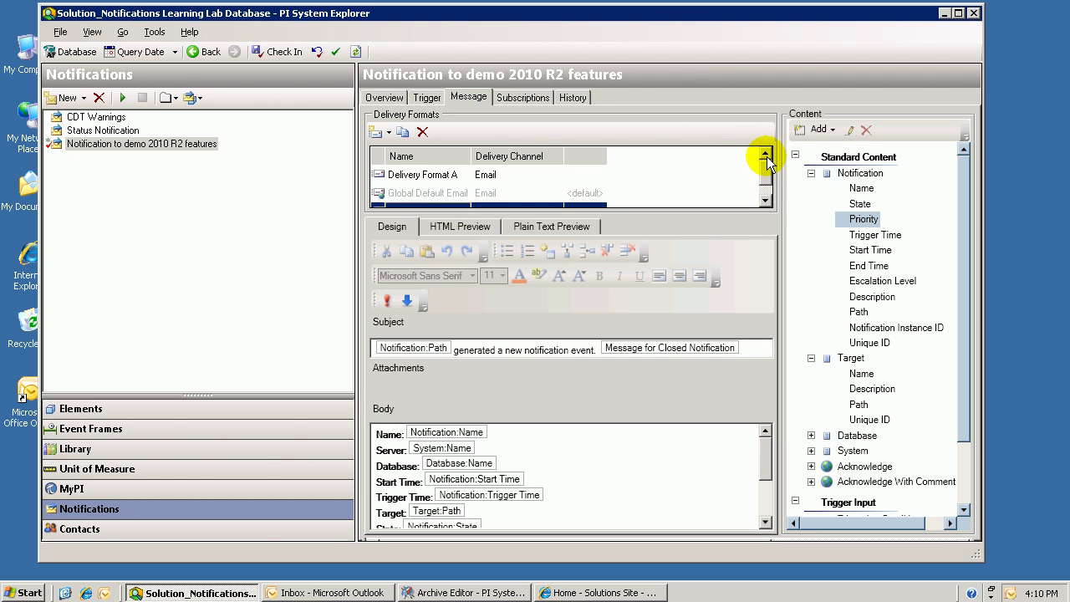
click(393, 174)
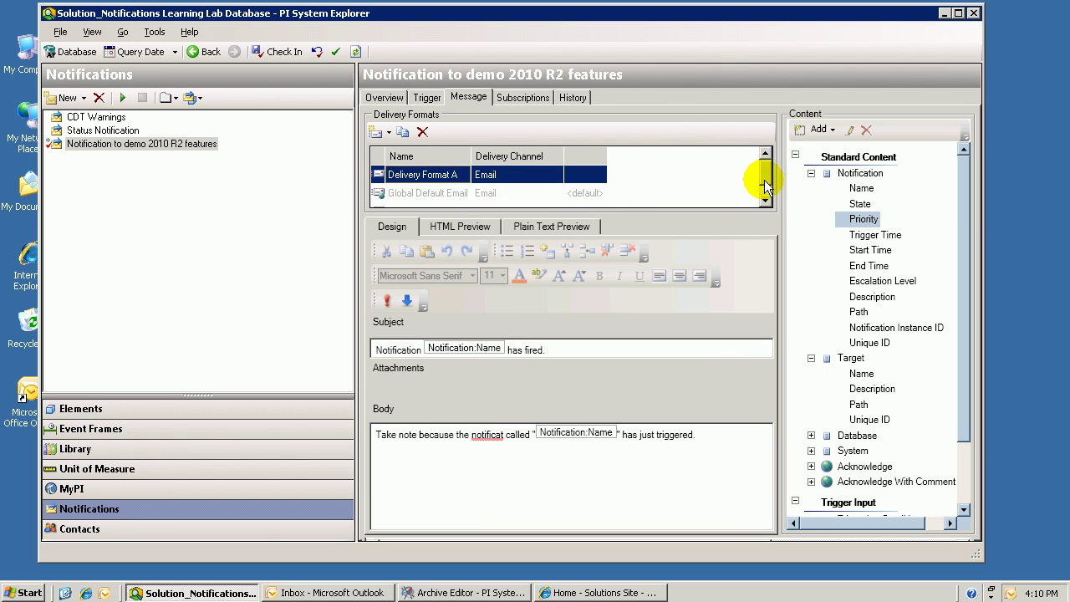
click(764, 199)
click(409, 193)
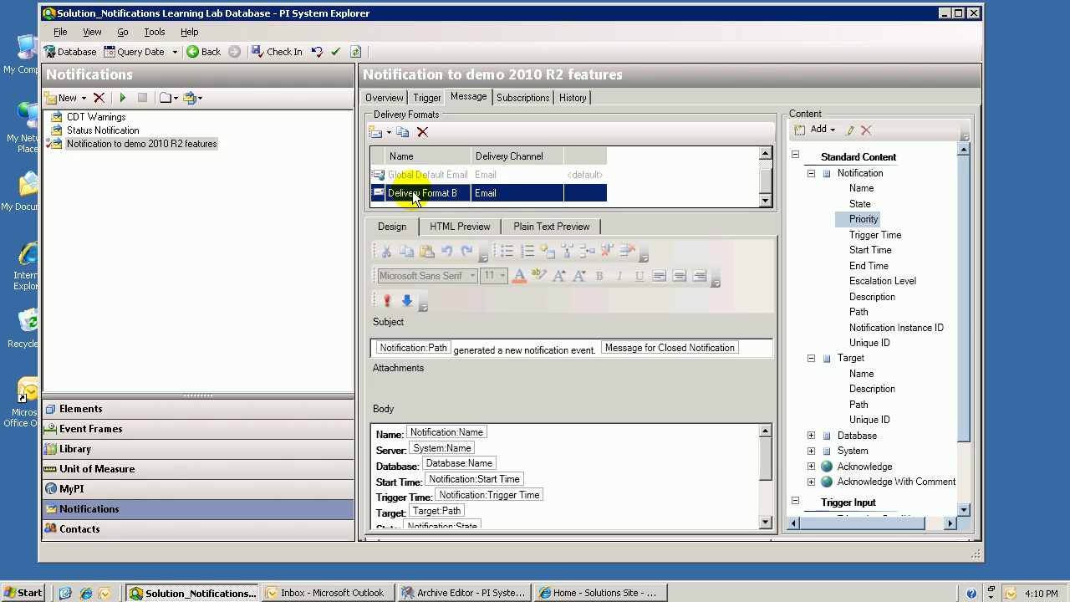
click(495, 197)
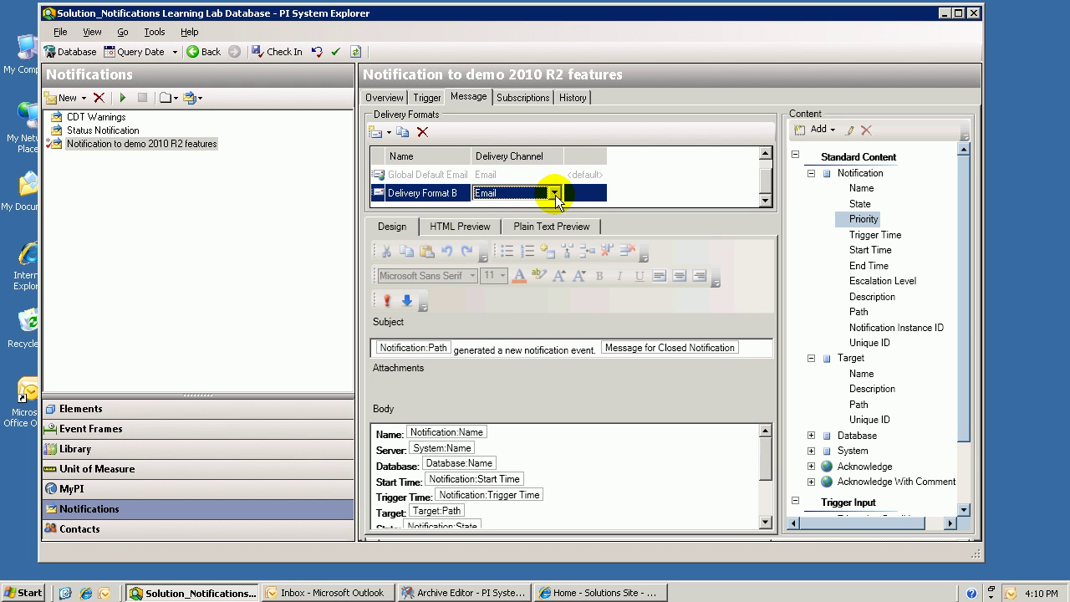
click(418, 191)
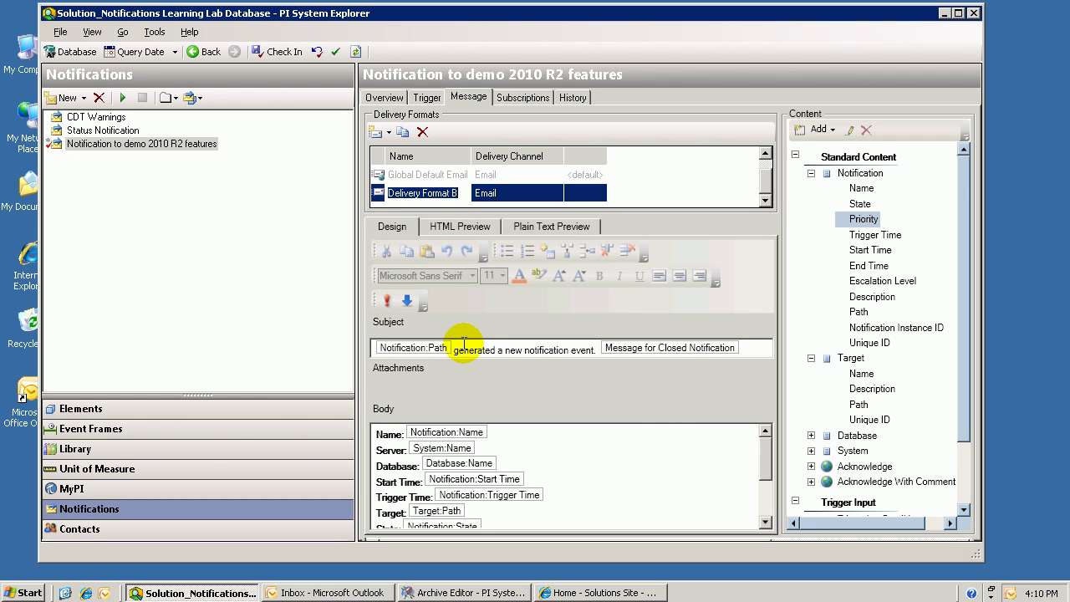
Preview Delivery Format B as plain text, then put the caret on the body's empty first line.
click(519, 449)
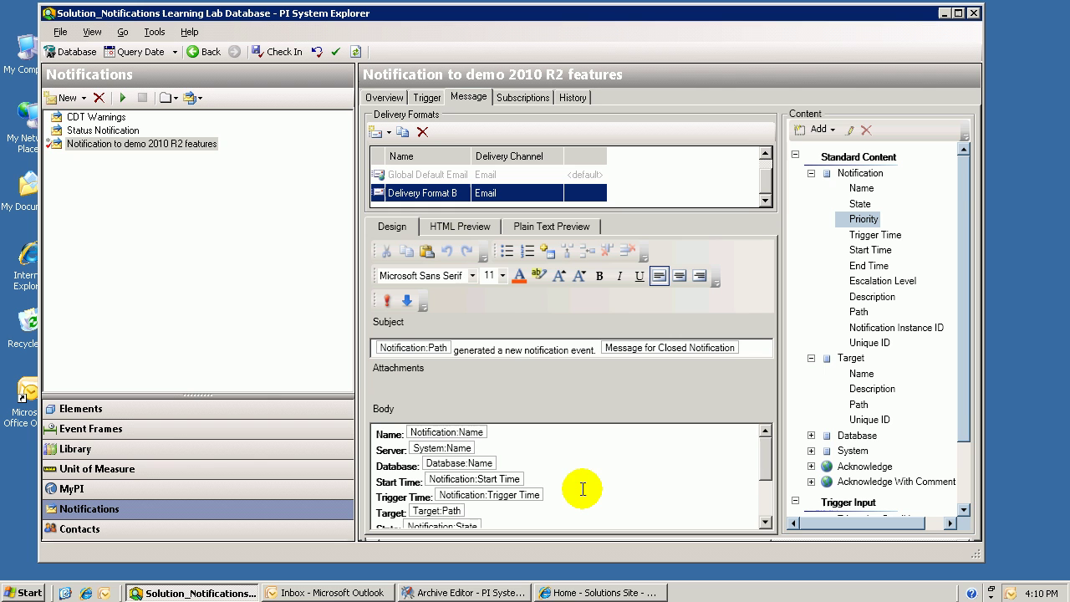
drag(764, 460, 764, 499)
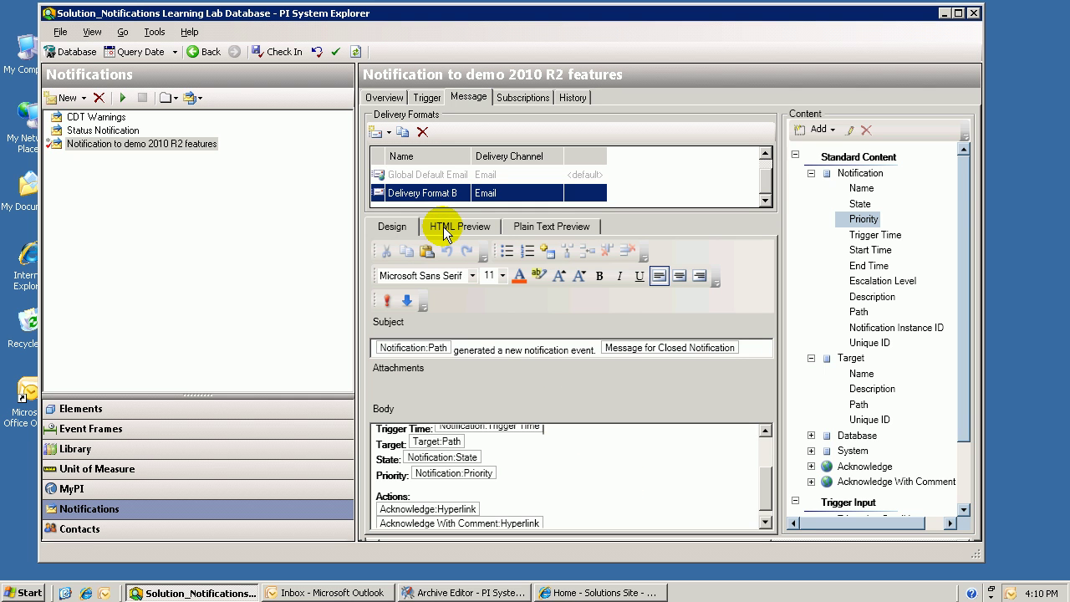
click(523, 231)
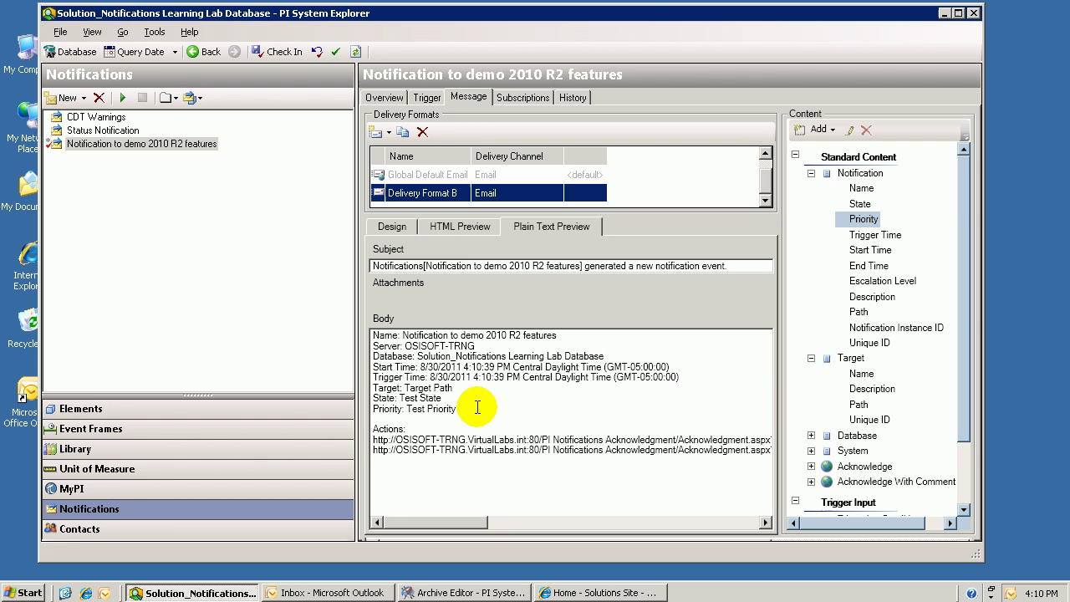
click(390, 226)
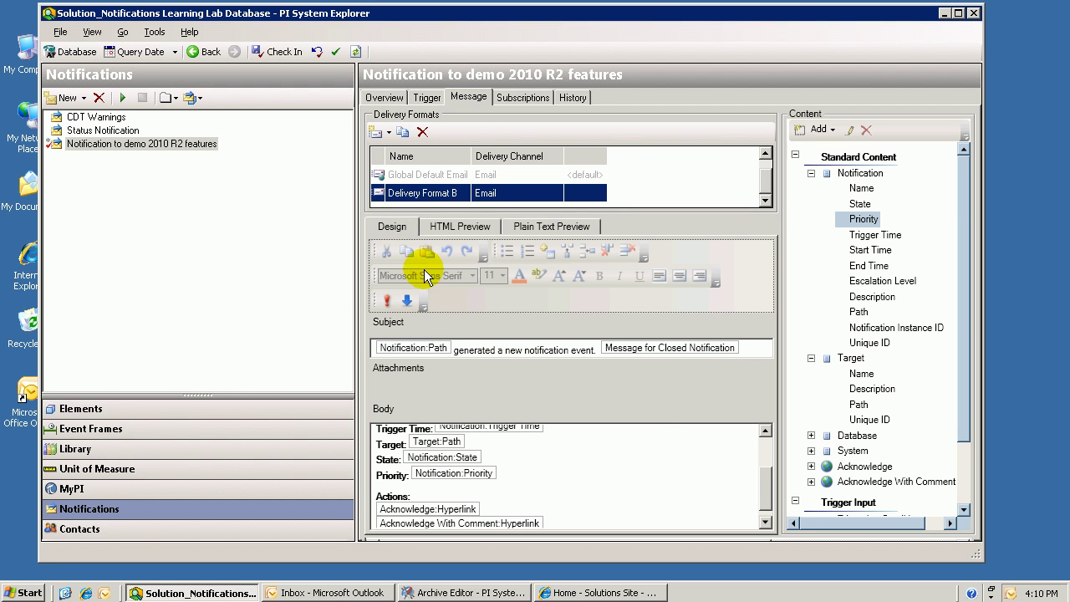
click(558, 474)
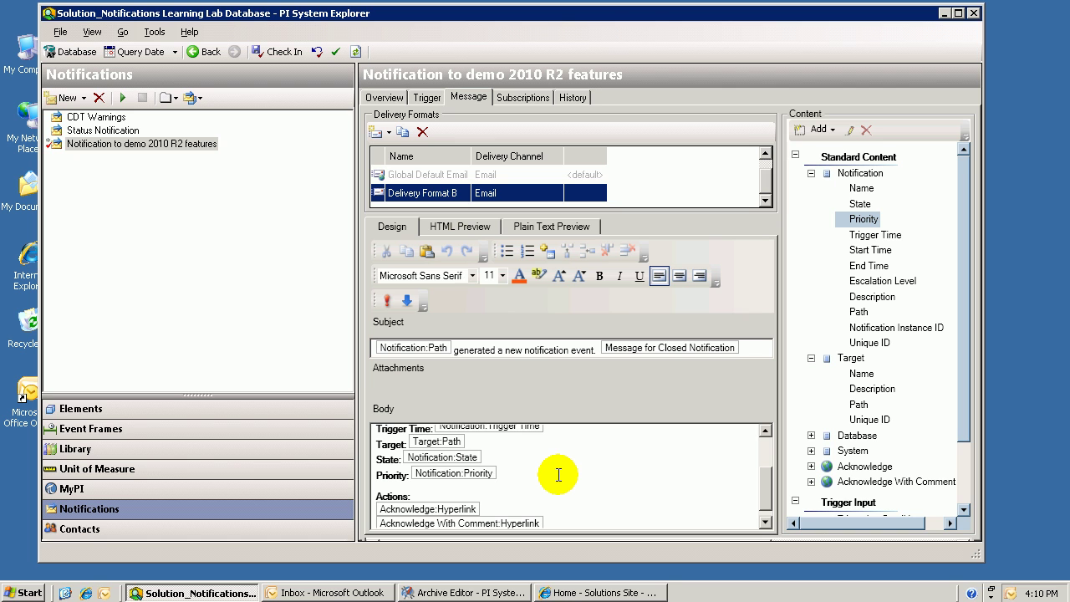
key(Up)
key(Up)
key(Up)
key(Up)
key(Up)
key(Up)
key(Up)
key(Up)
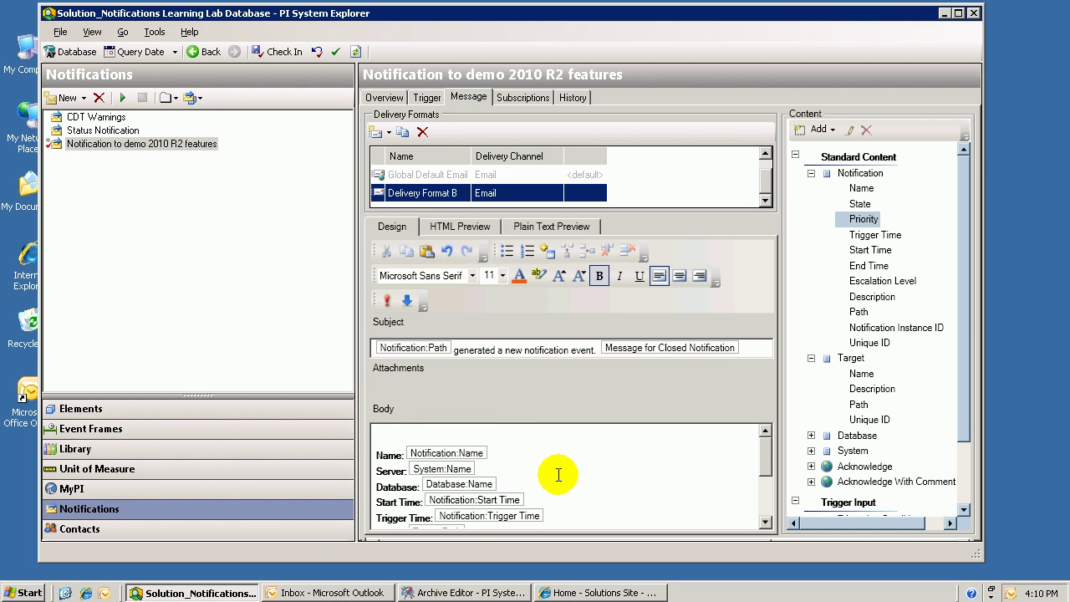
Type the greeting 'Hi folks… Notification:Name has just fired' with the inserted Name field.
text(H)
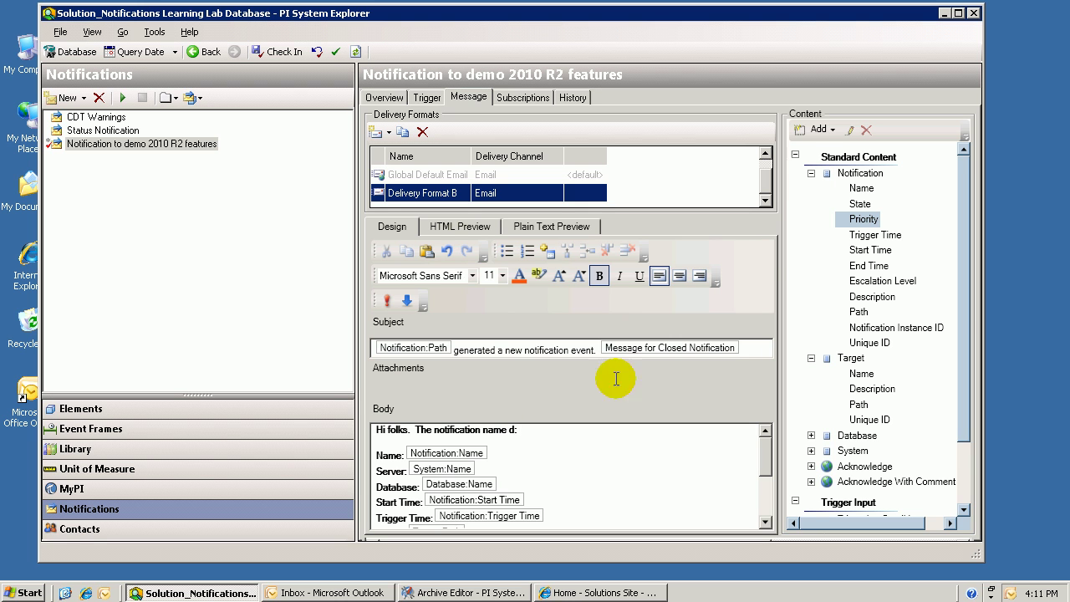
double_click(858, 190)
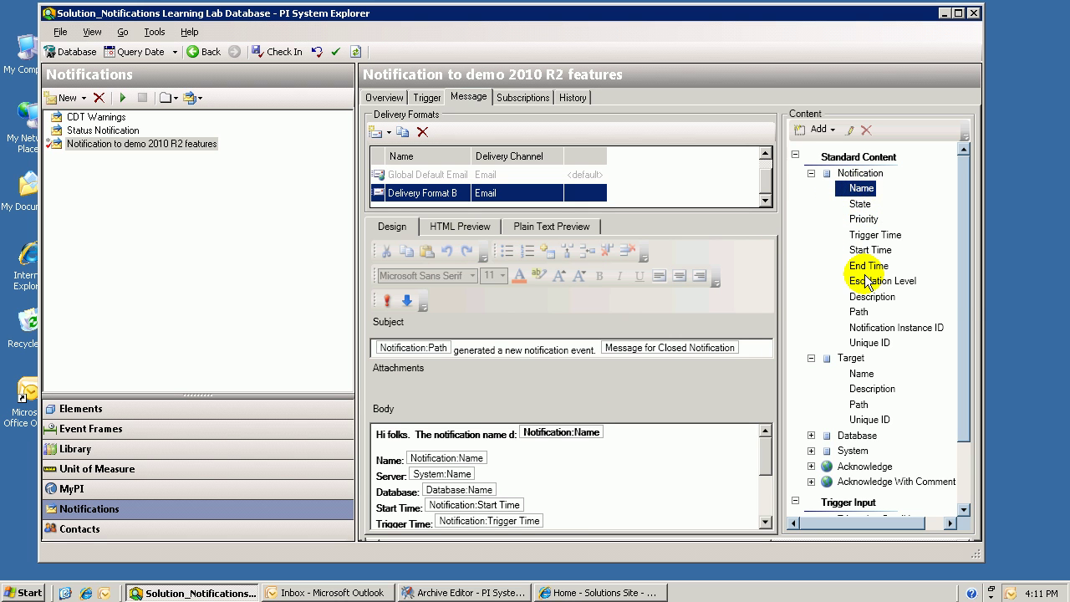
click(643, 431)
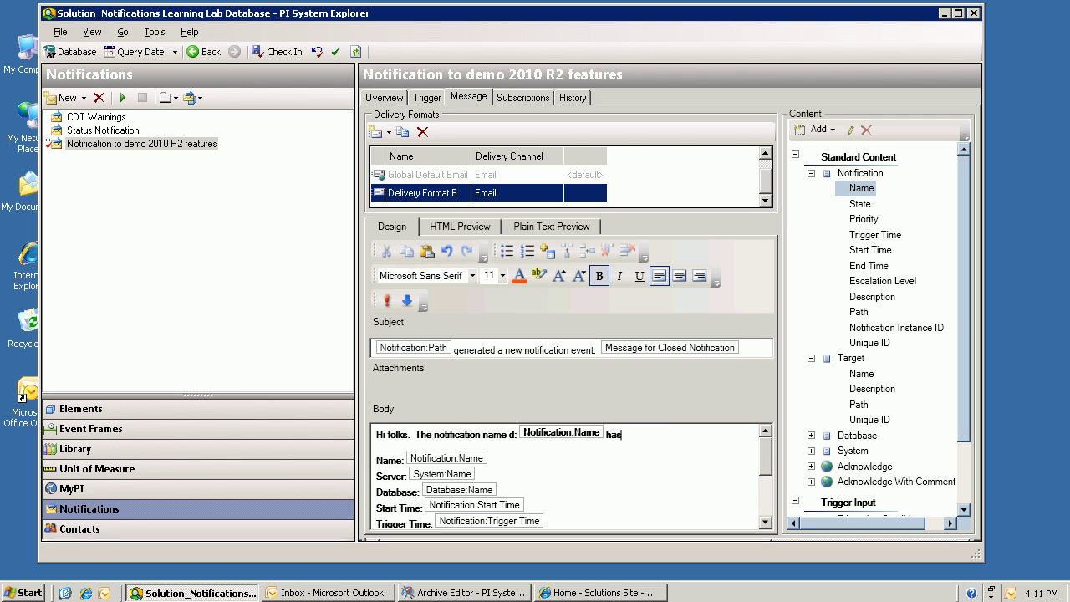
text(has just fired.)
Make the greeting line non-bold and enlarge it to size 14.
key(shift+Home)
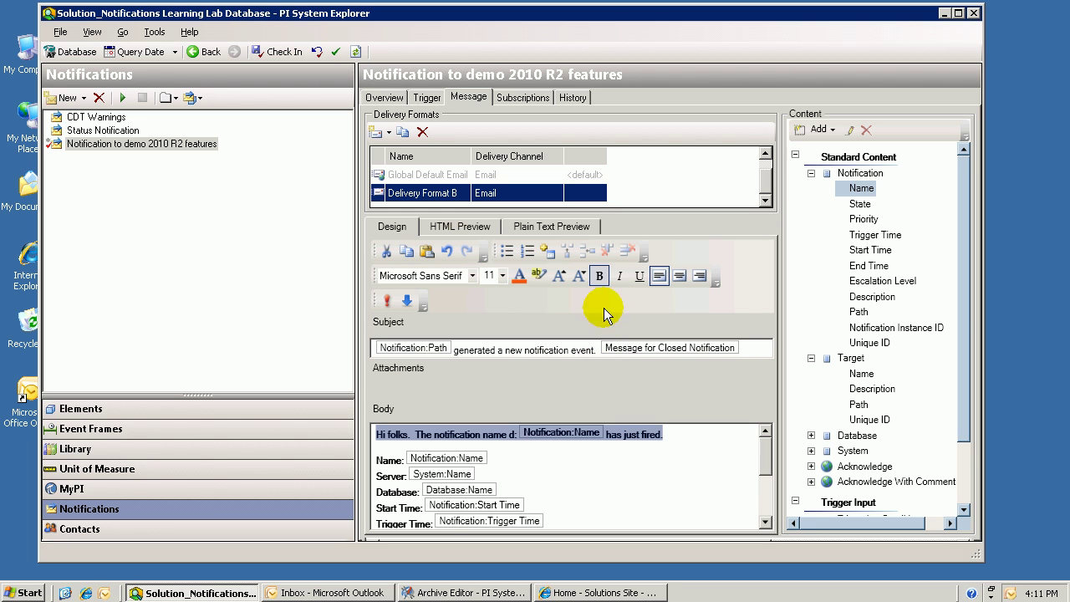
click(600, 277)
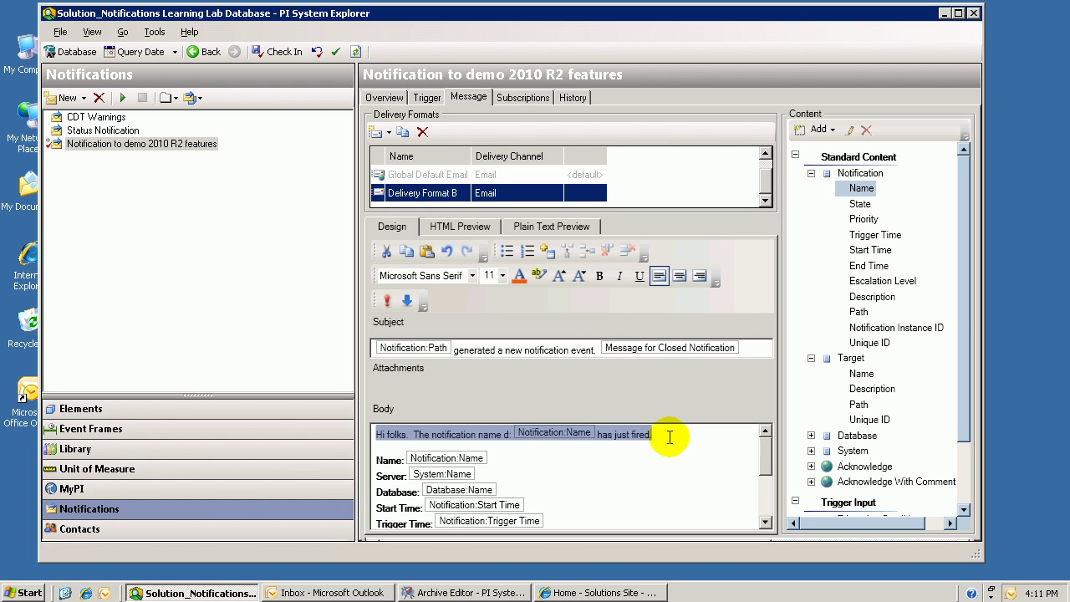
click(559, 277)
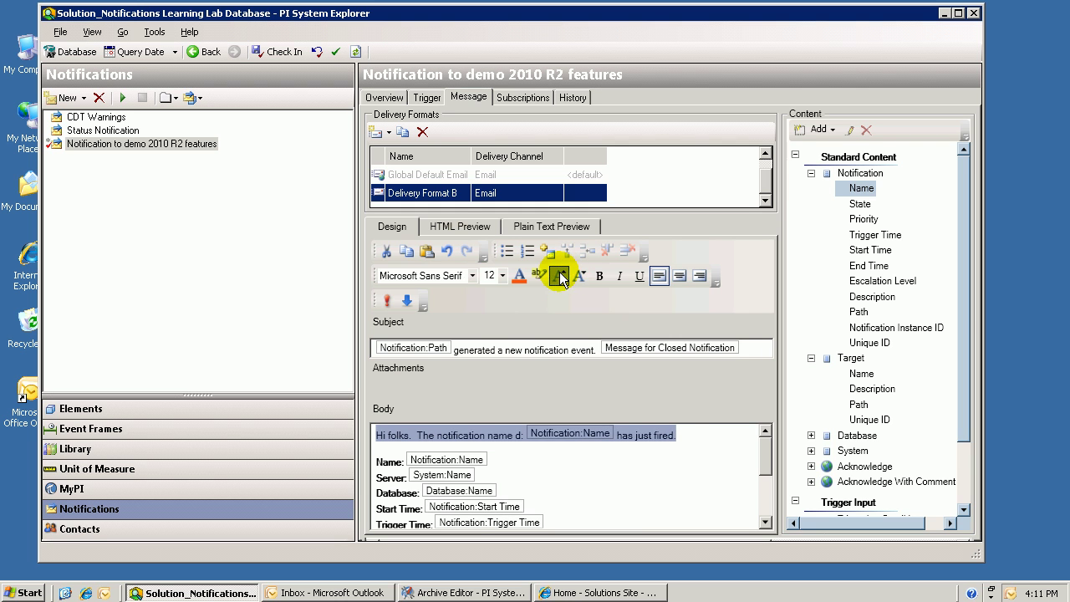
click(560, 277)
click(559, 276)
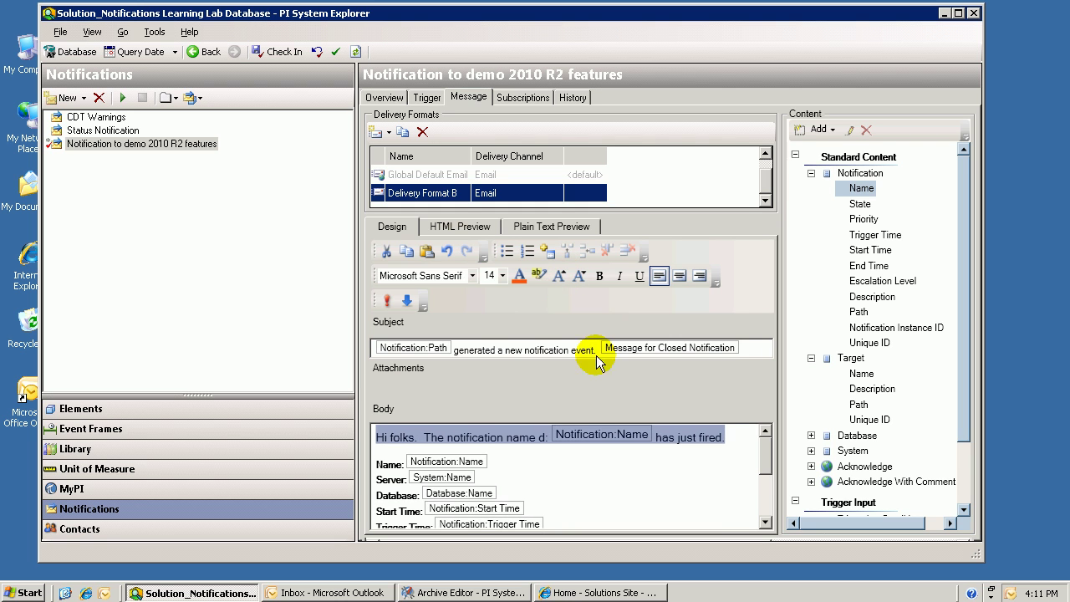
click(735, 456)
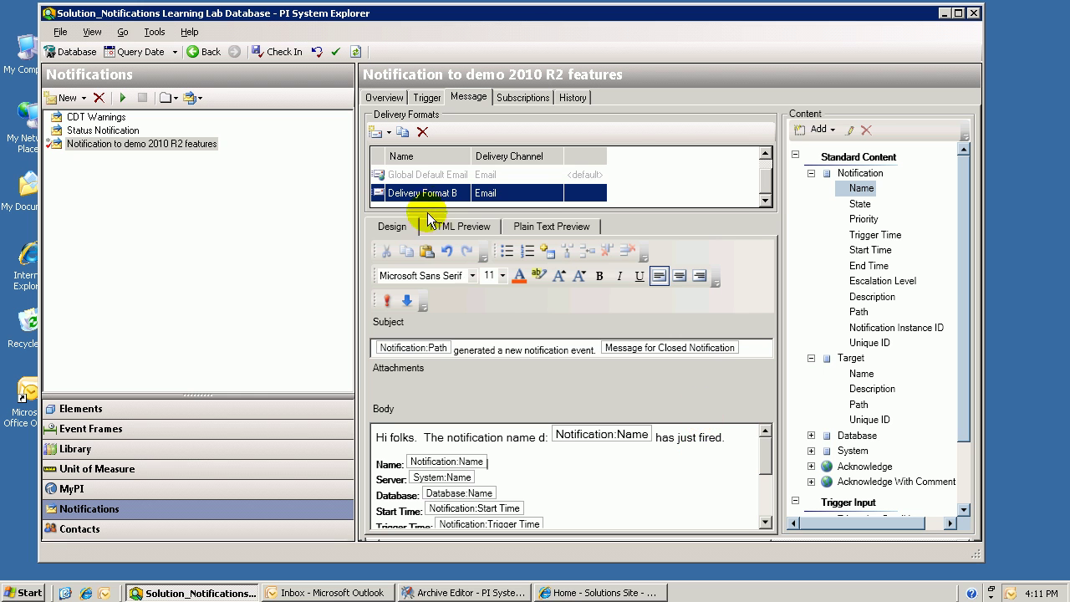
Check the greeting in the HTML preview, then return to Design.
click(466, 233)
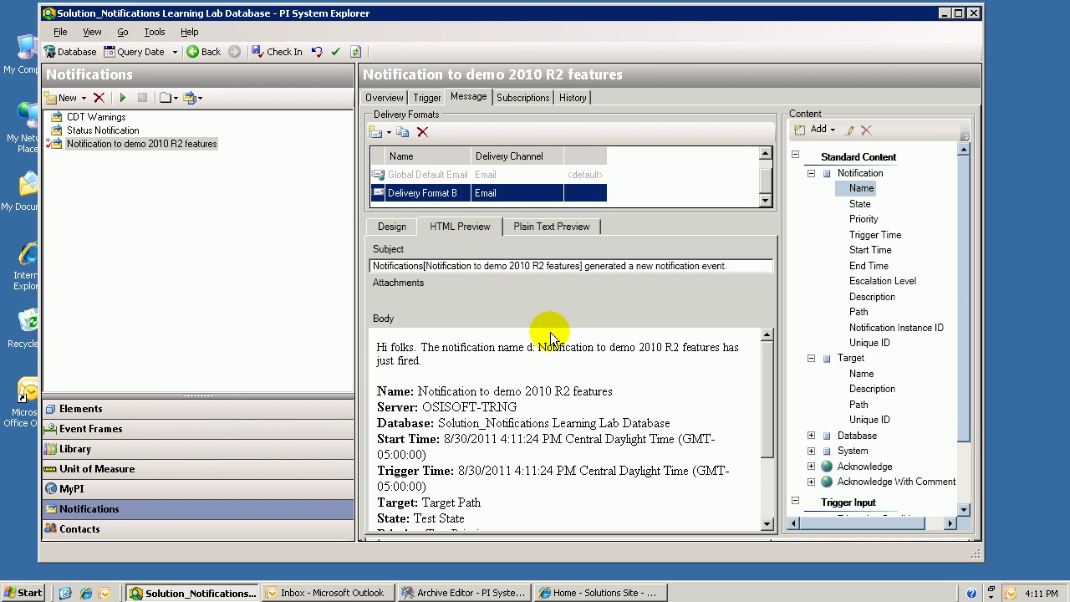
mouse_move(770, 376)
mouse_down()
mouse_move(769, 440)
mouse_move(769, 382)
mouse_up()
click(392, 227)
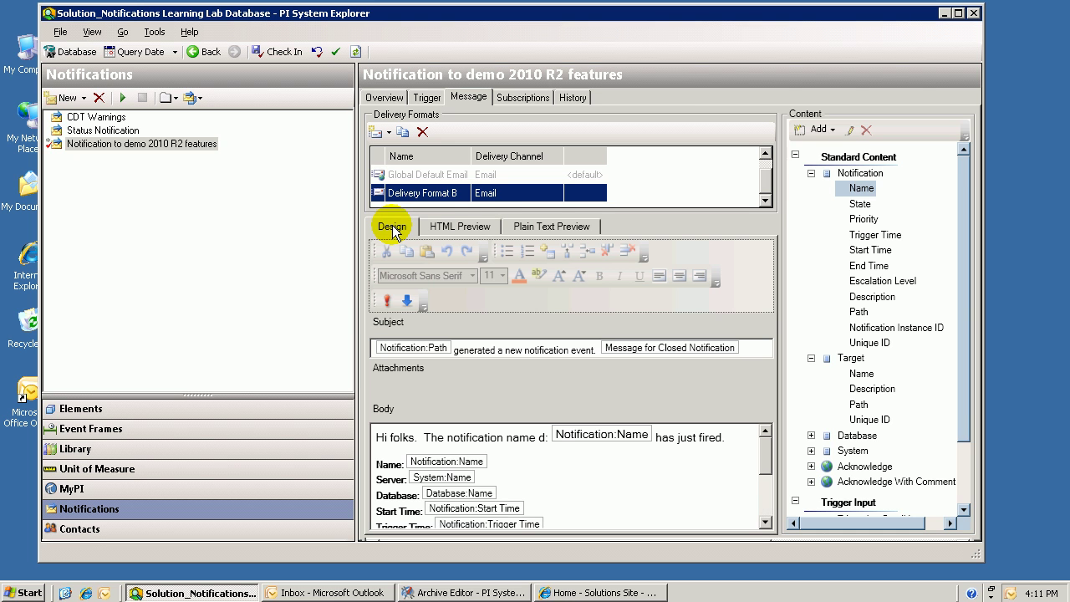
Collapse the Notification, Target, Database, System and Triggering Condition content groups.
click(811, 435)
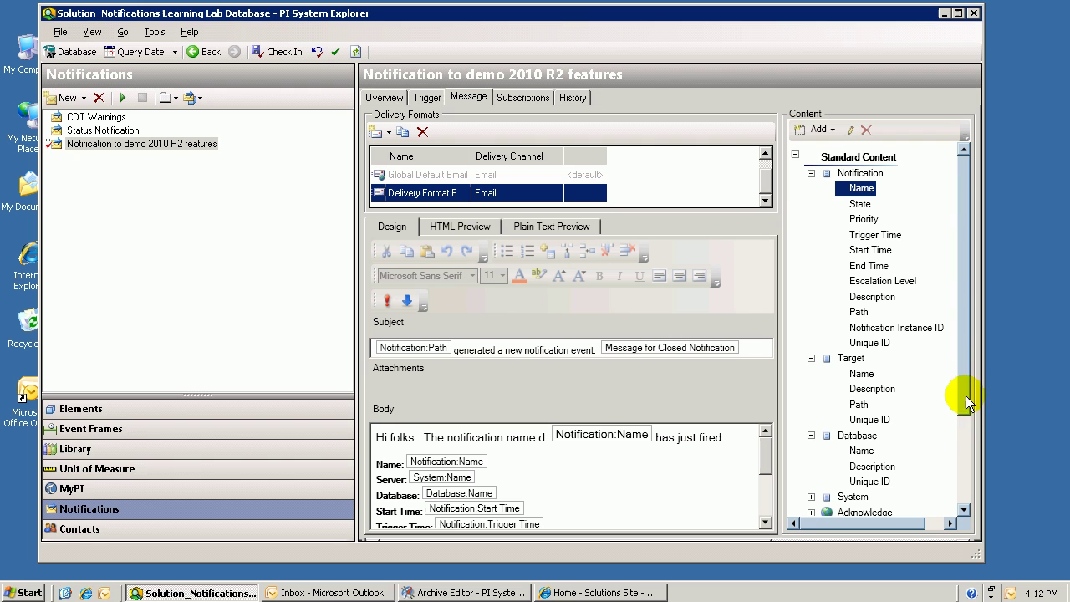
click(811, 497)
scroll(961, 381, down, 4)
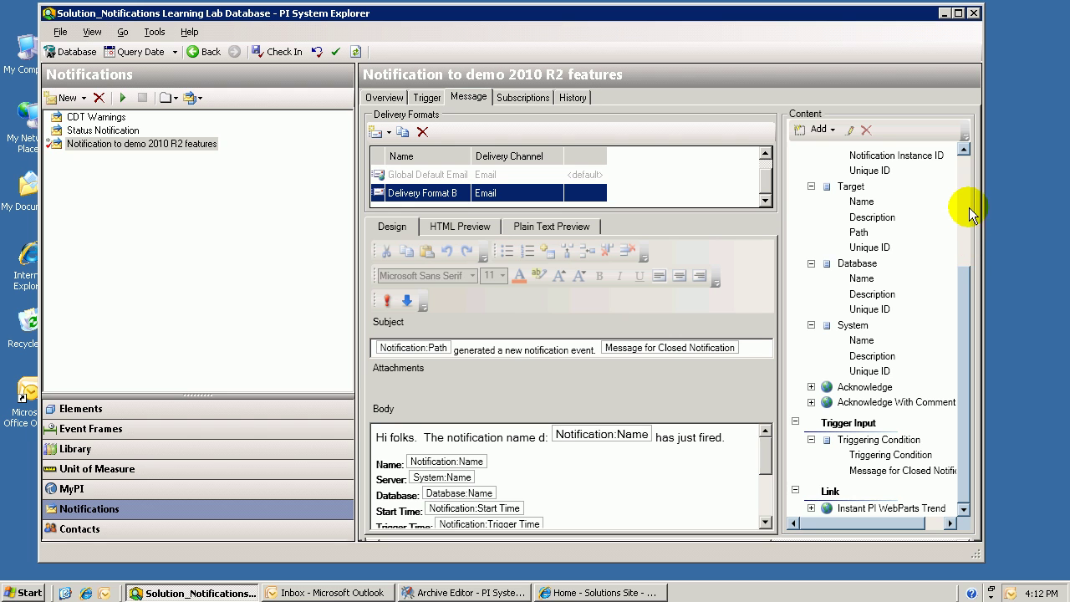
click(965, 182)
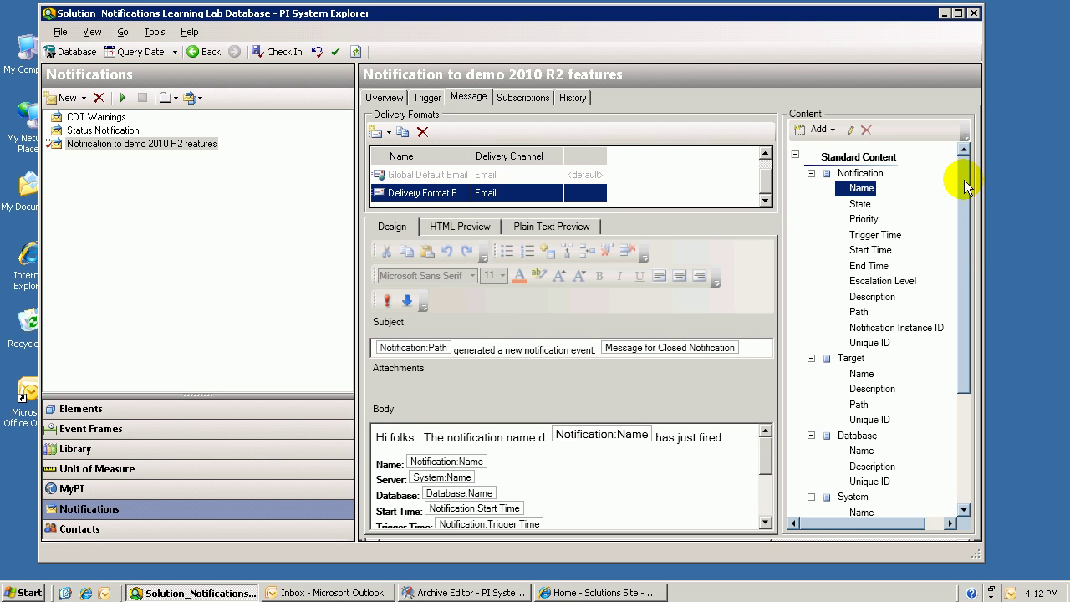
click(811, 173)
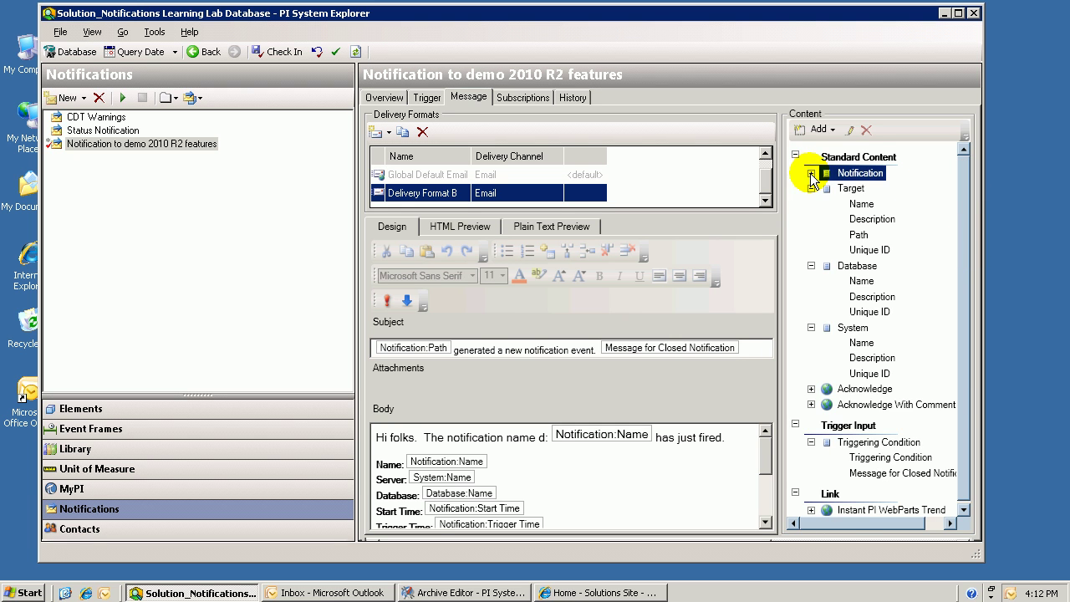
click(811, 190)
click(811, 205)
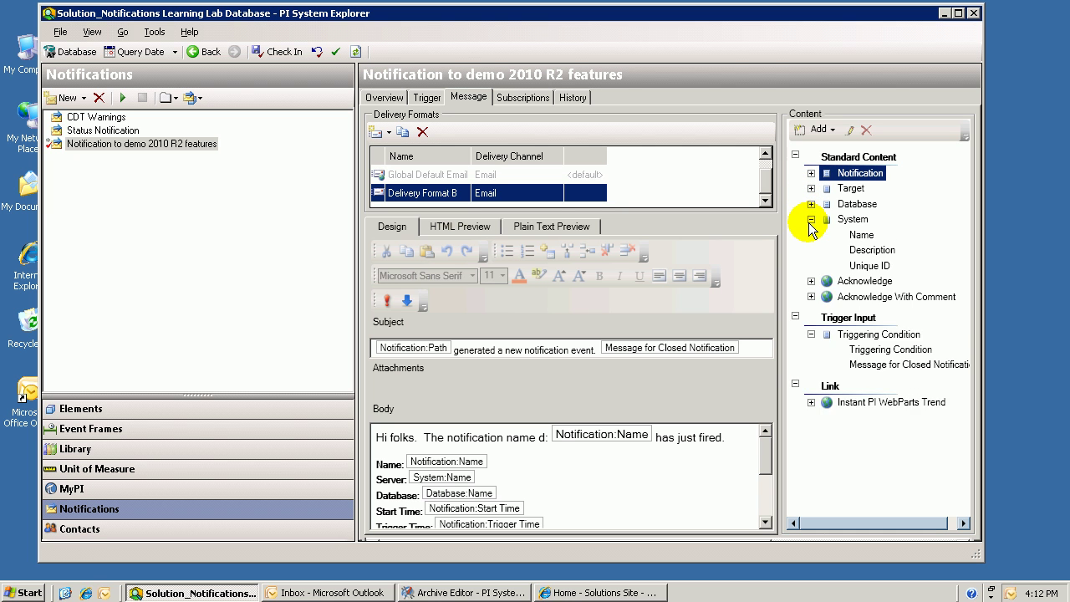
click(812, 220)
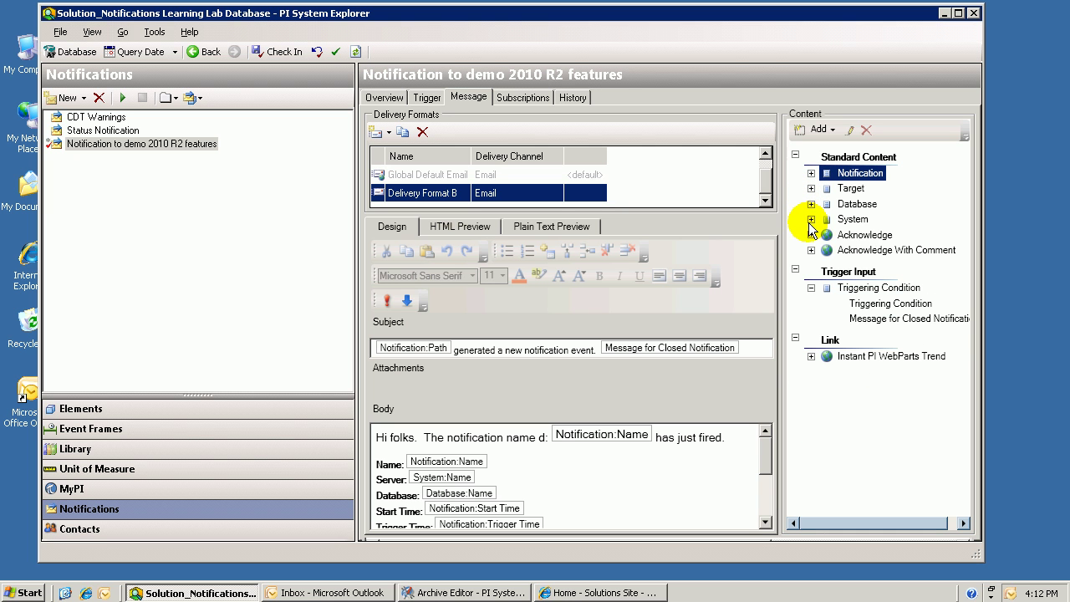
click(811, 288)
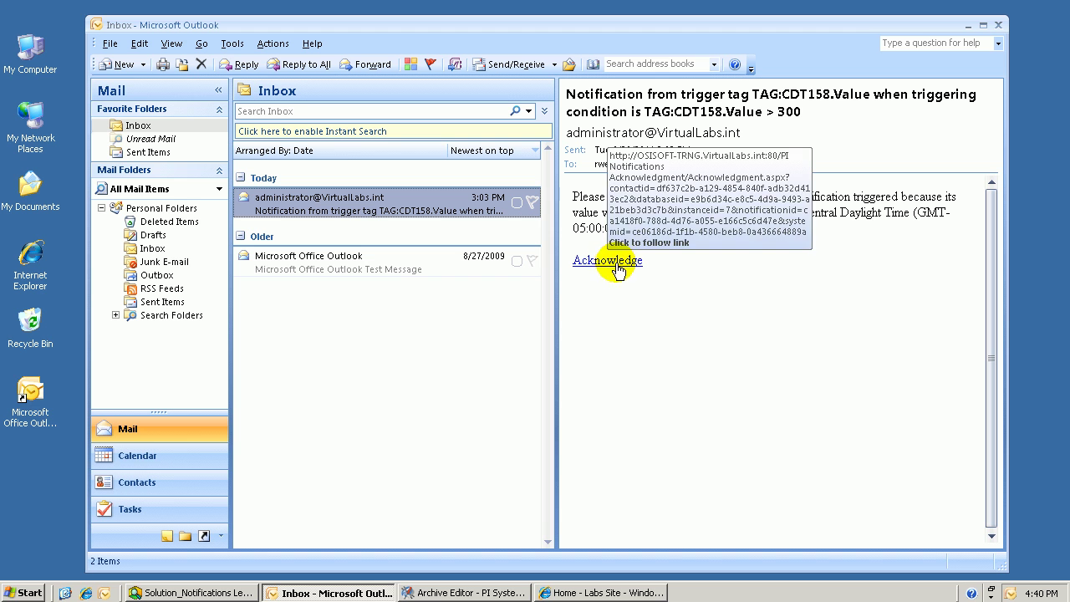
Minimise Microsoft Outlook to reveal the desktop's Run Outlook shortcuts.
click(967, 30)
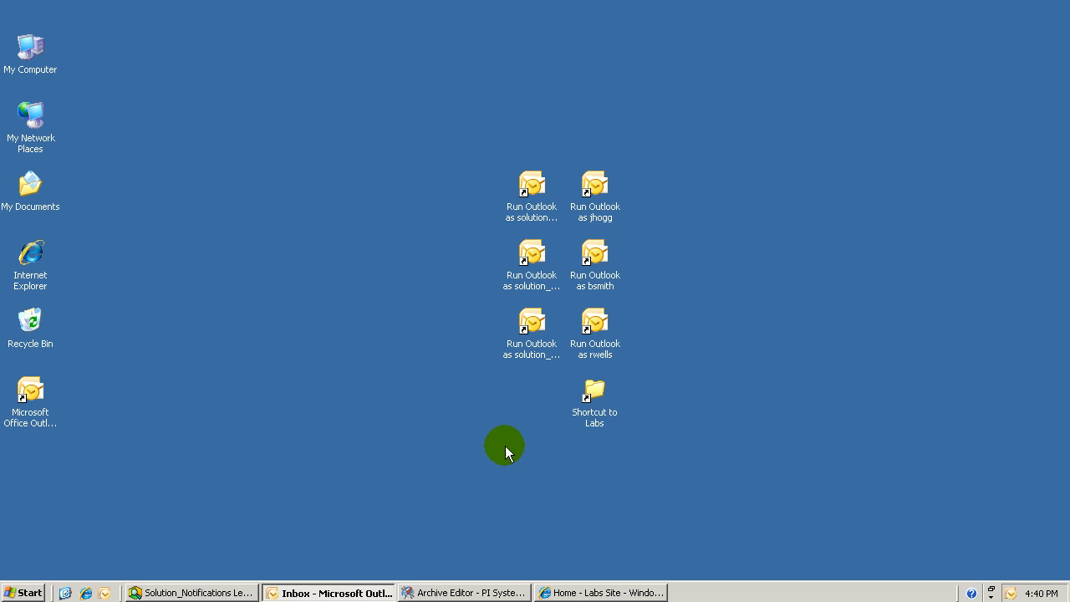
Return to PI System Explorer and show the Global Default Email body's Acknowledge hyperlink actions.
click(206, 594)
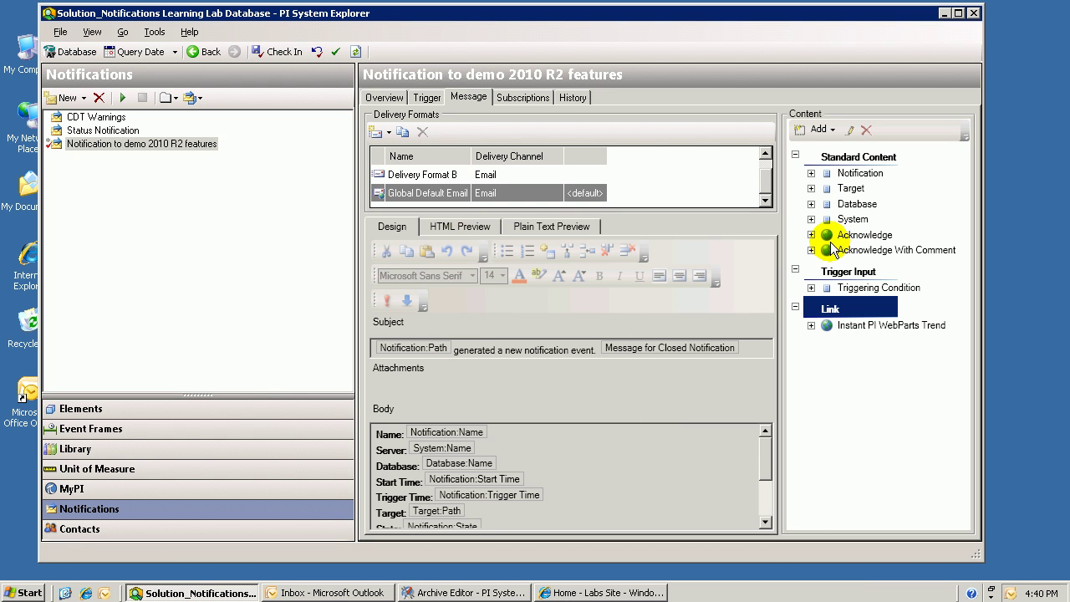
click(825, 235)
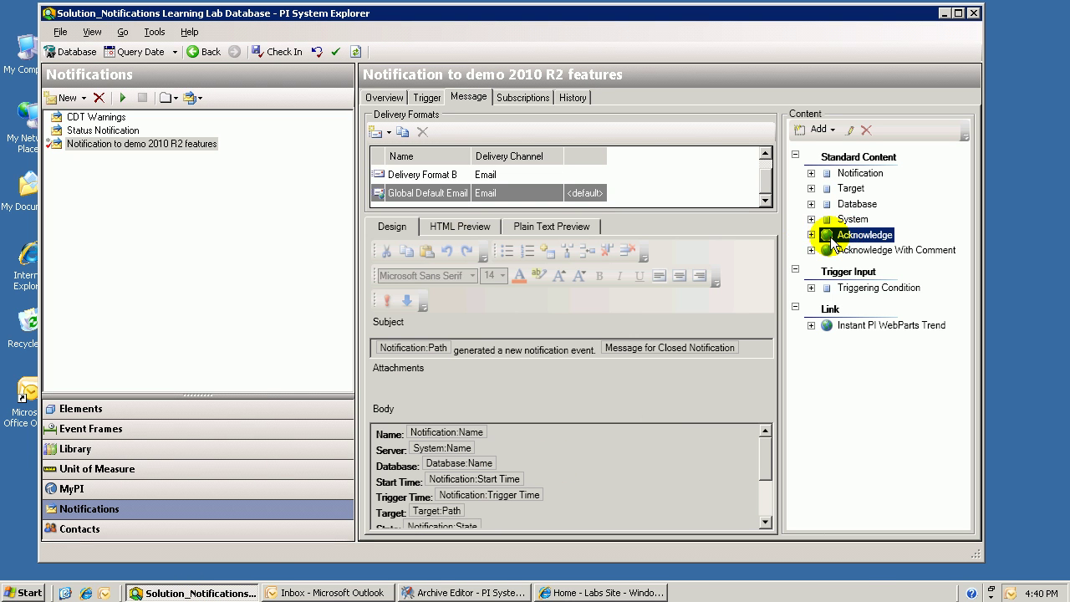
click(809, 235)
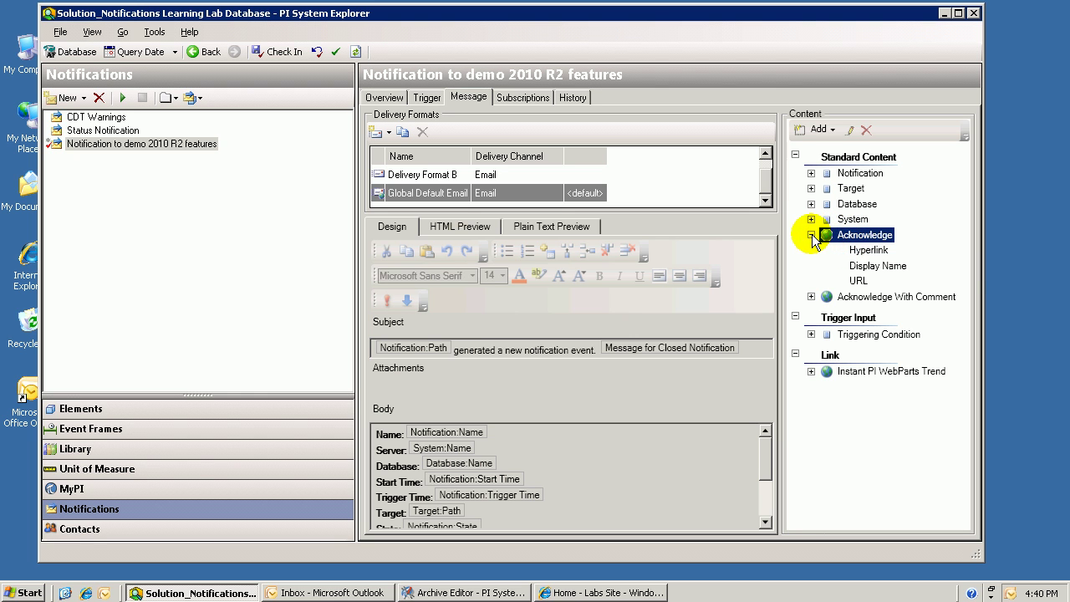
click(866, 250)
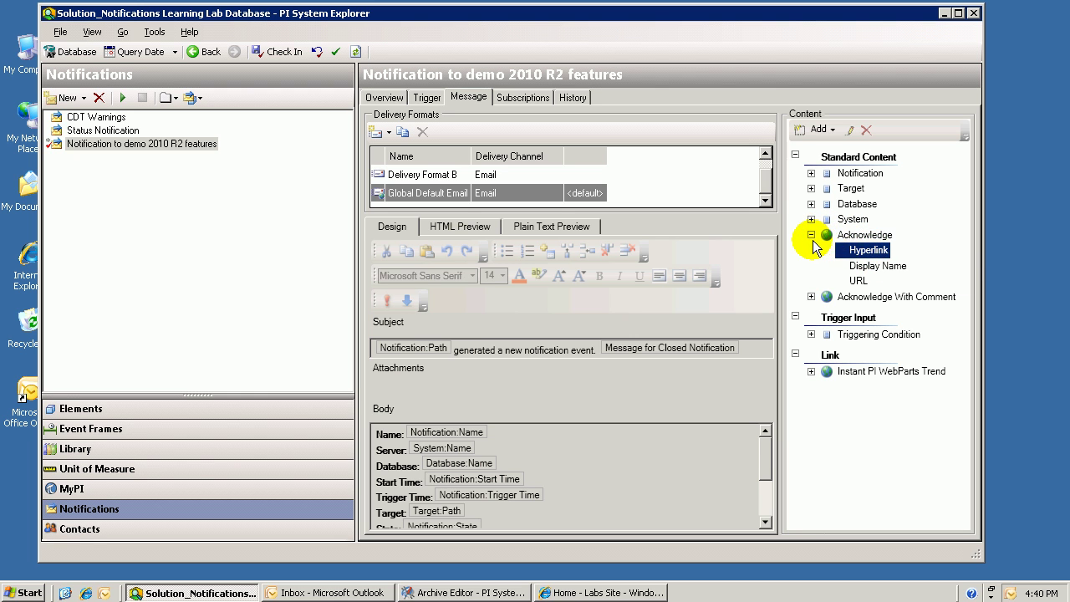
click(811, 235)
drag(763, 452, 767, 507)
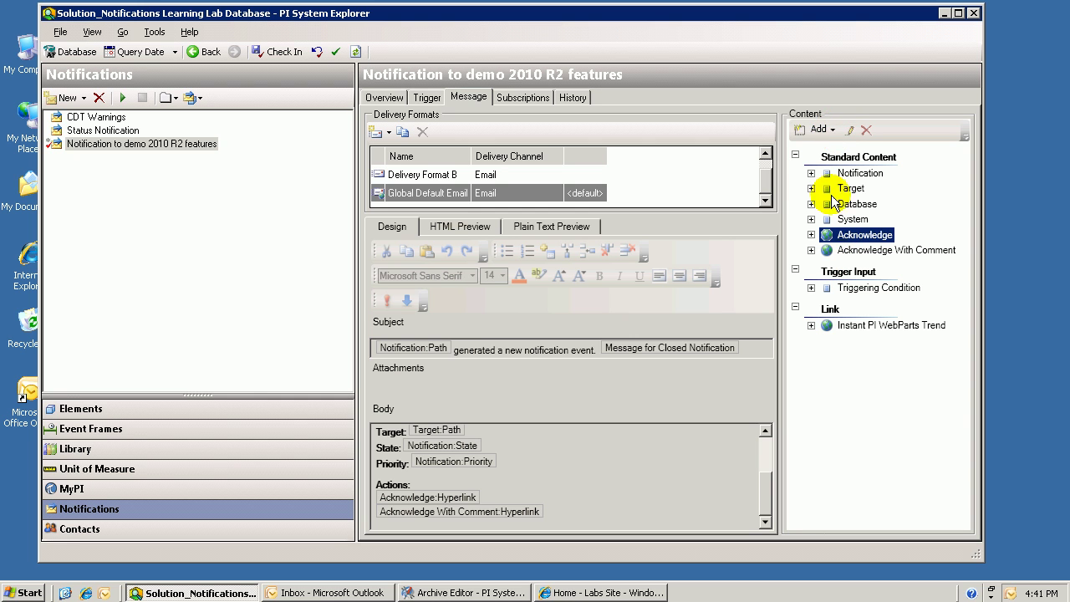
Upload ContentAttachment.pdi from C:\MyShare as file content for the notification.
click(836, 132)
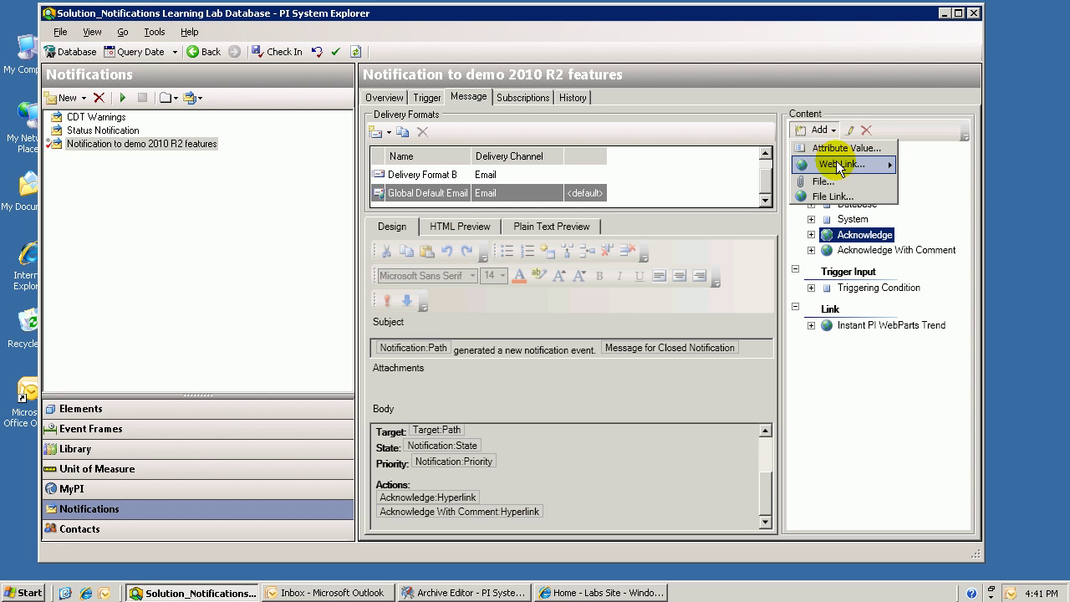
mouse_move(839, 171)
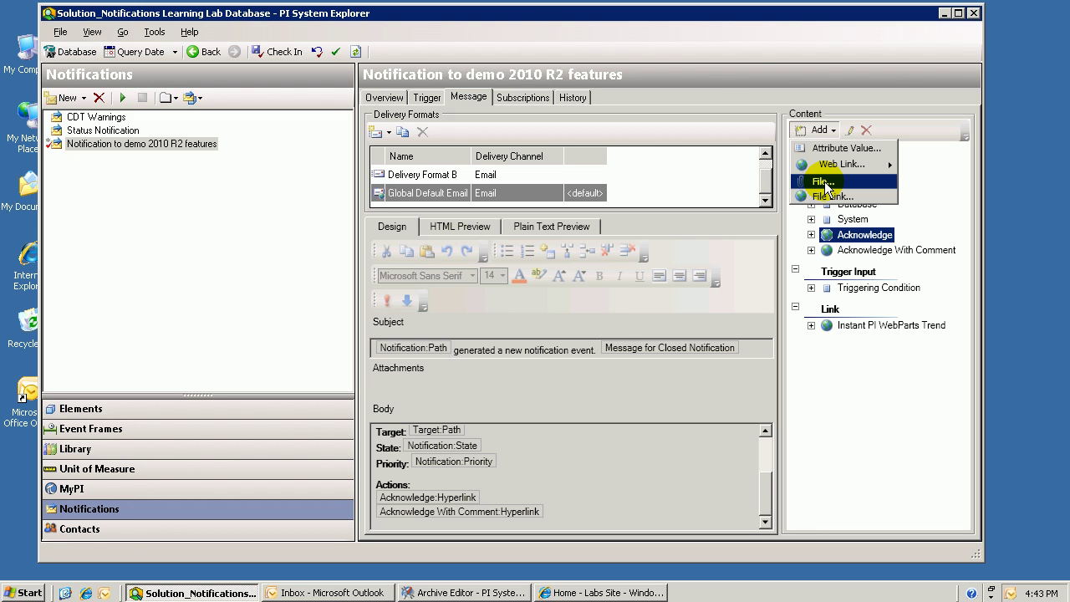
click(824, 182)
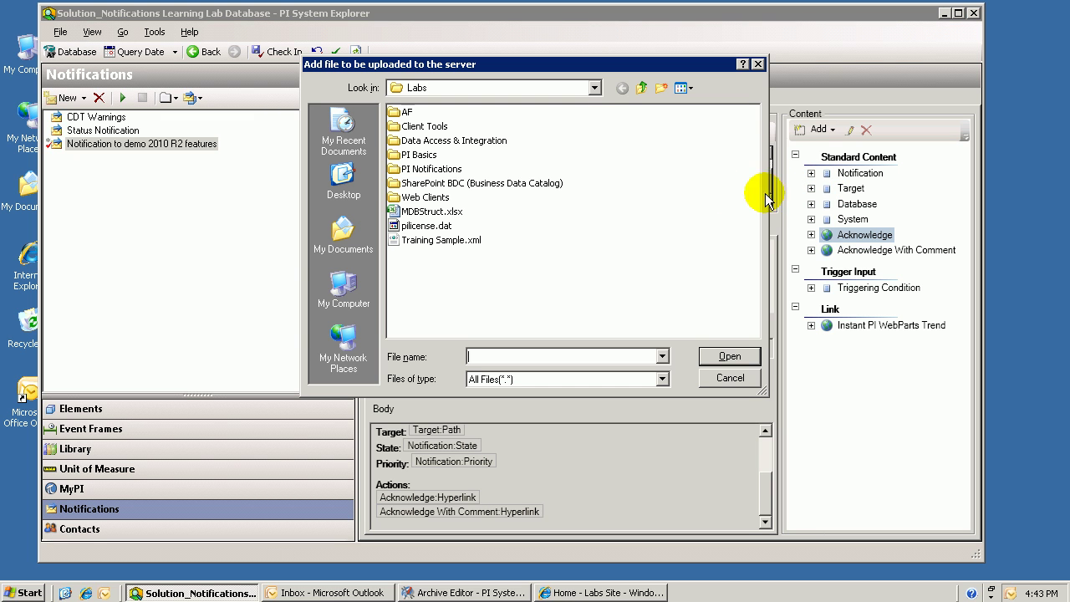
click(595, 88)
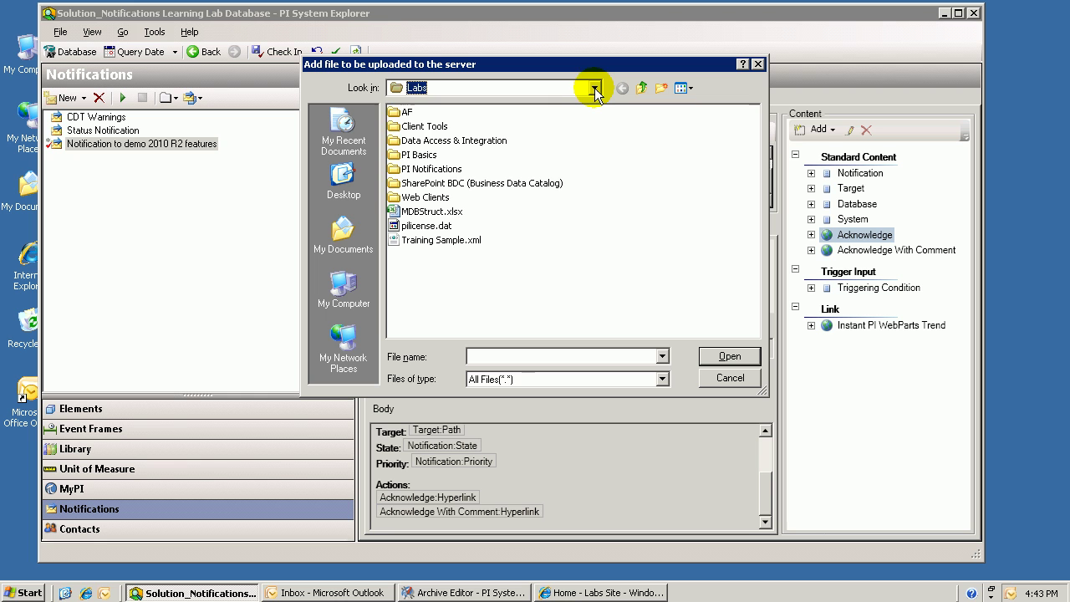
click(445, 171)
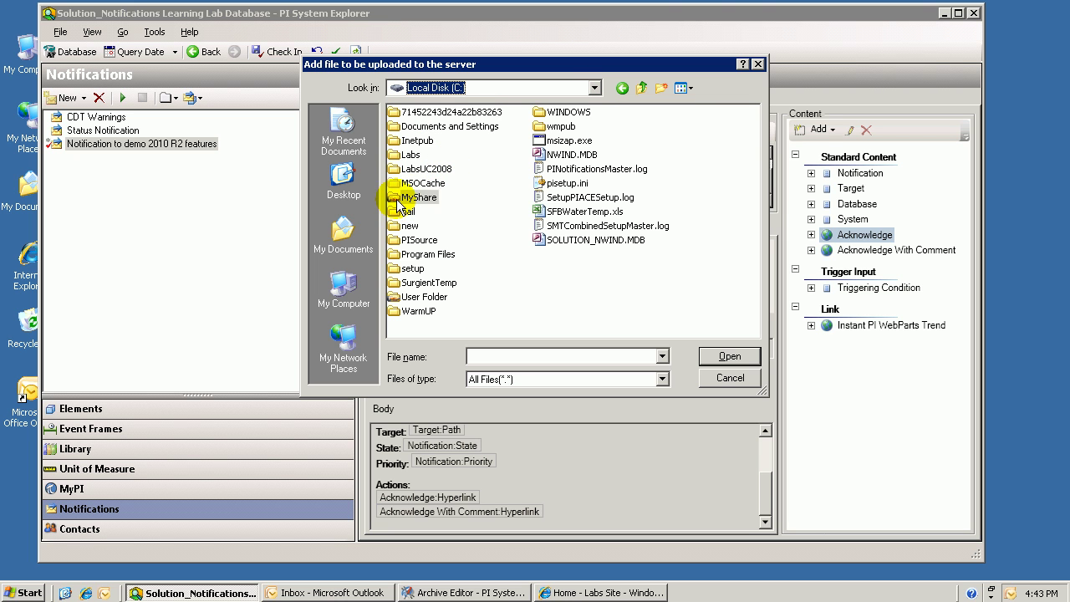
double_click(396, 199)
click(397, 112)
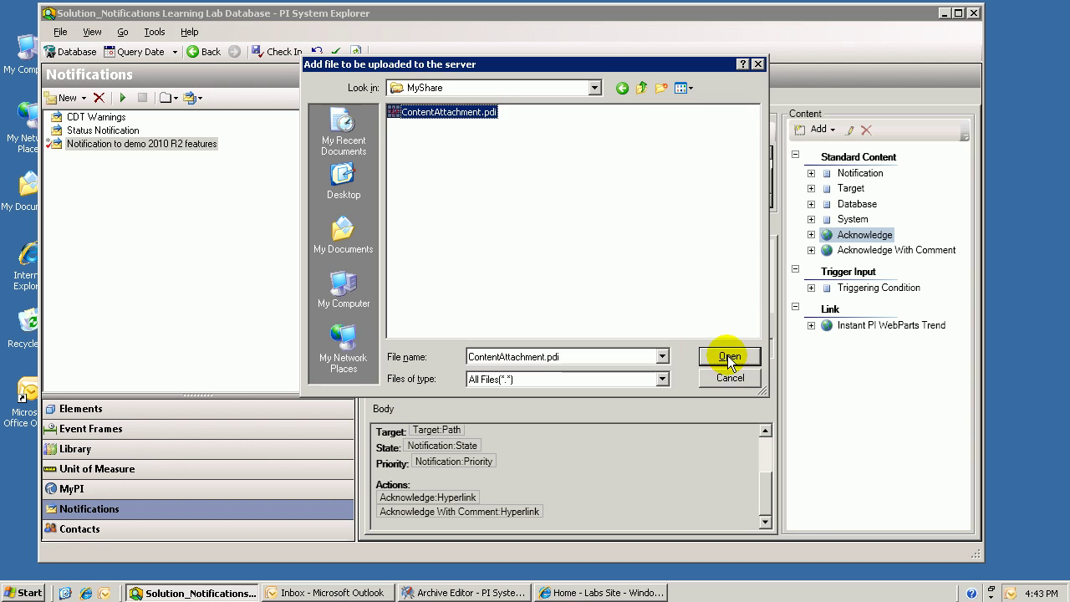
click(727, 355)
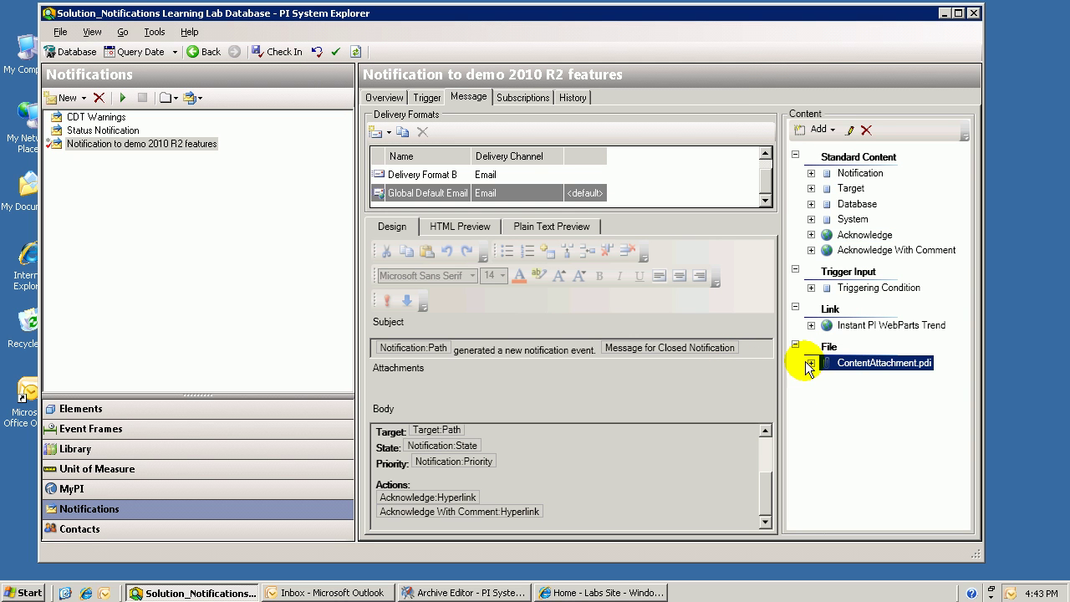
Add 'See file attached.' to Delivery Format B's body and attach ContentAttachment.pdi.
click(811, 363)
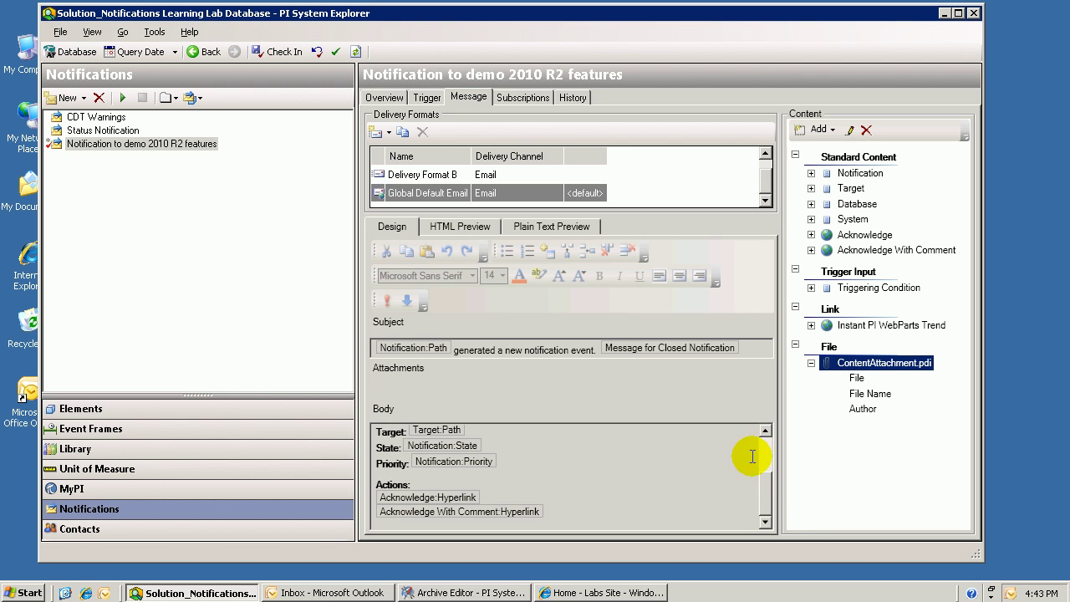
drag(774, 498, 764, 521)
click(600, 510)
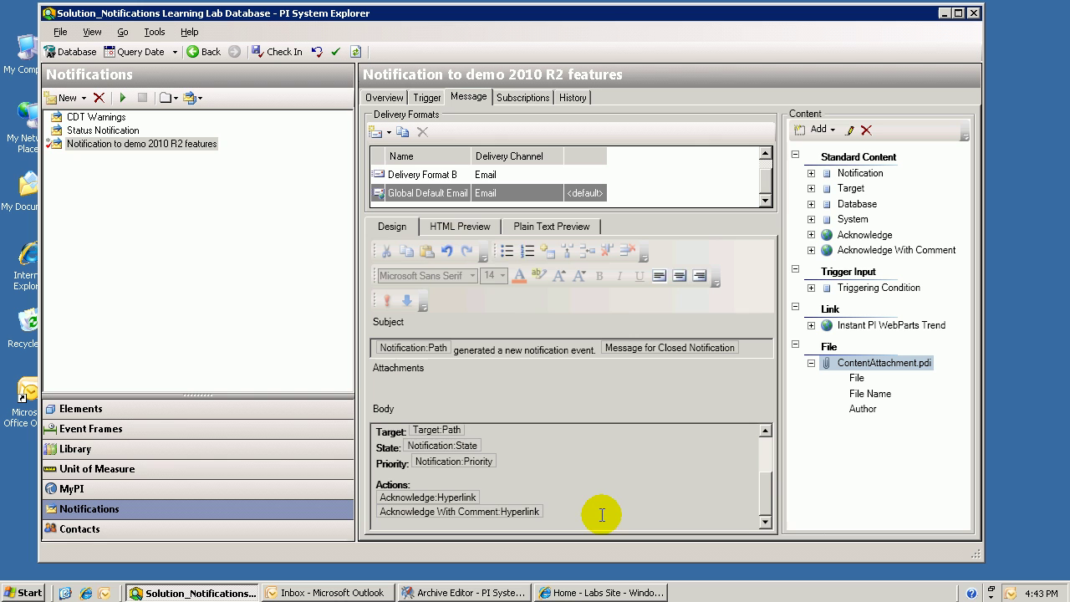
click(416, 174)
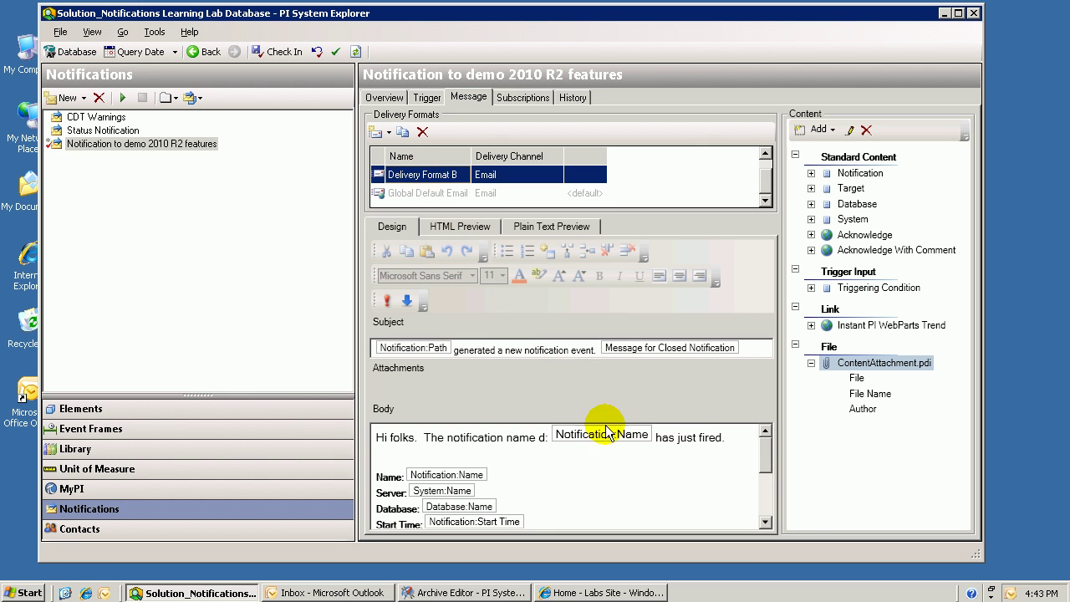
drag(765, 467, 767, 475)
click(464, 451)
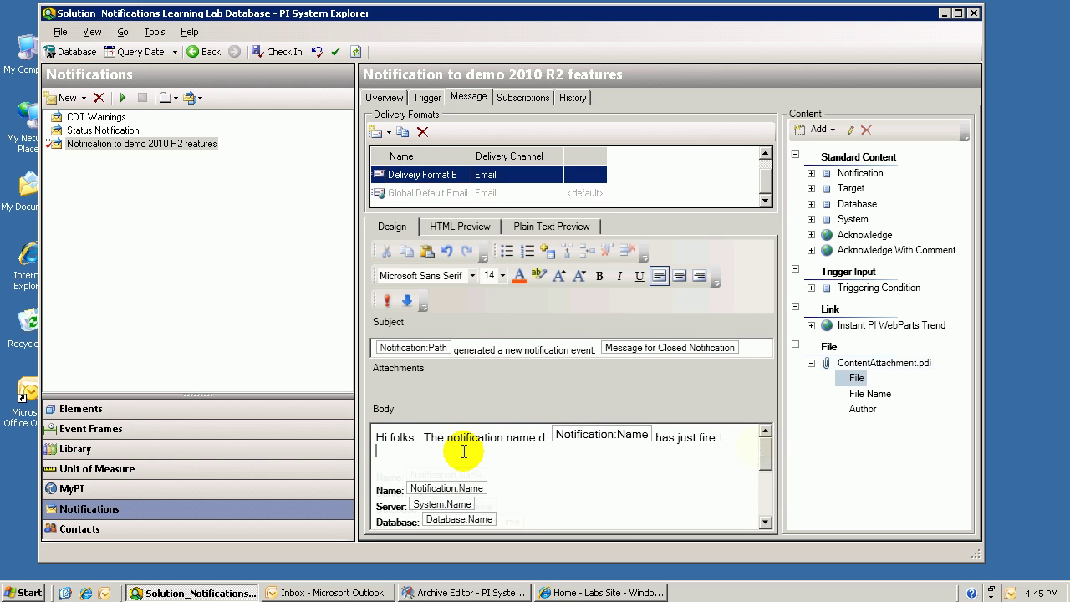
text(See file a)
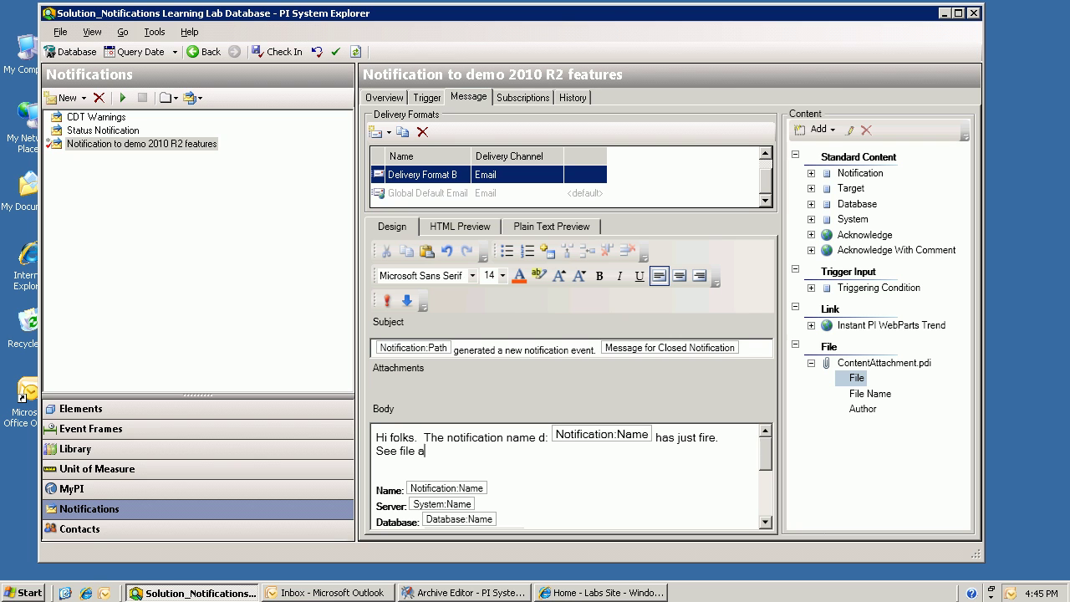
text(ttached.)
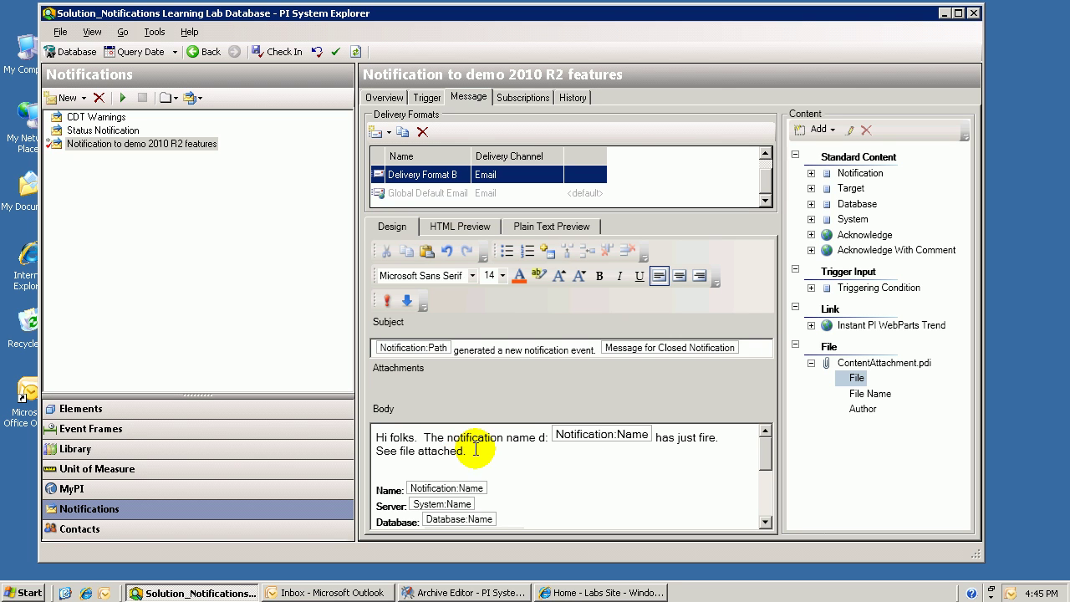
drag(855, 379, 769, 393)
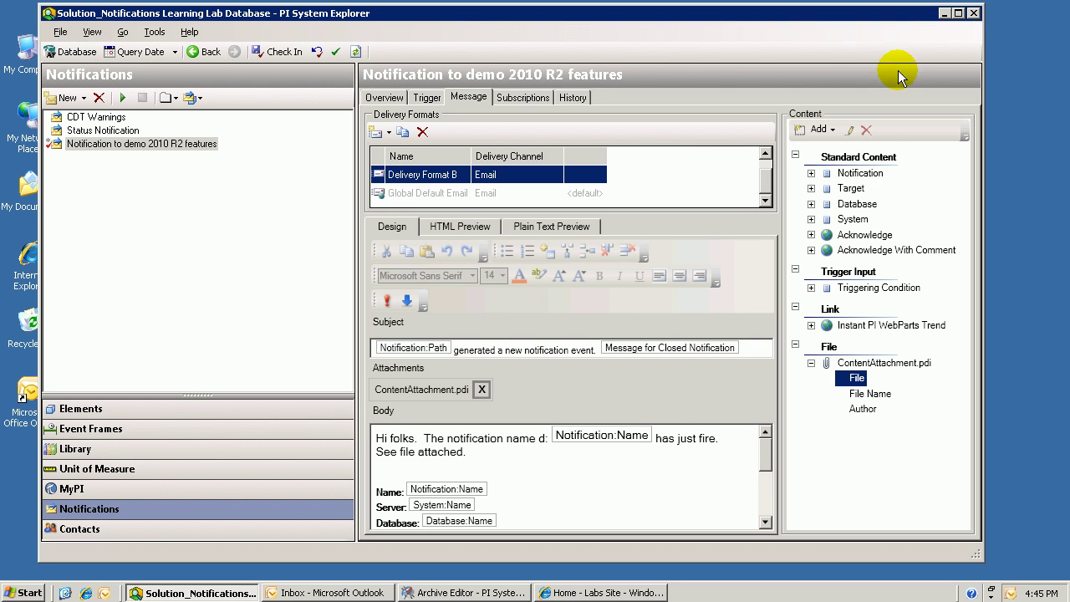
click(836, 132)
Start a new PI WebParts link for the message.
mouse_move(843, 170)
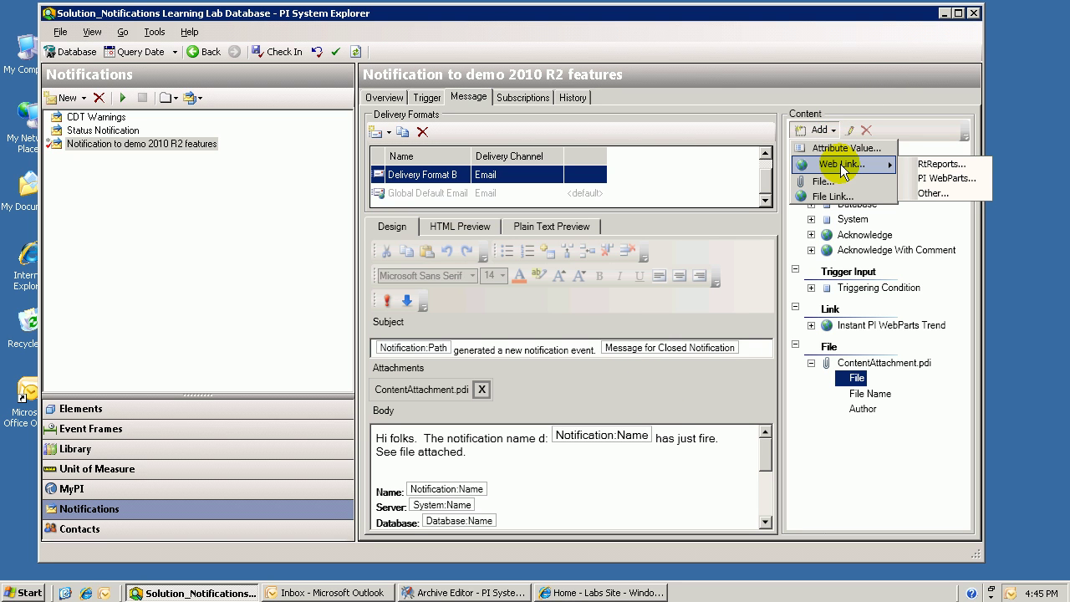
click(949, 179)
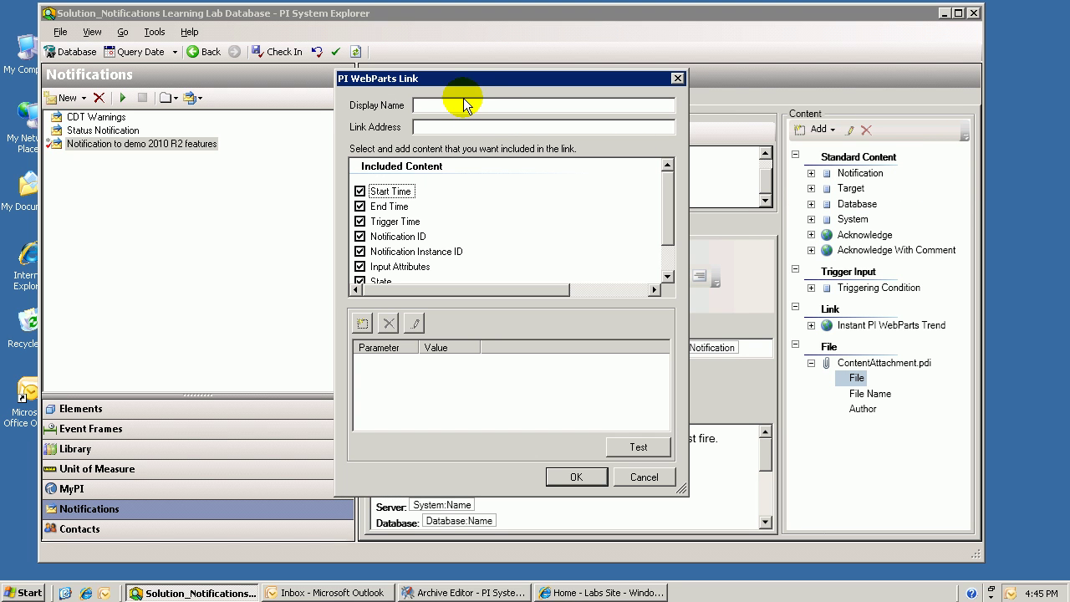
click(460, 129)
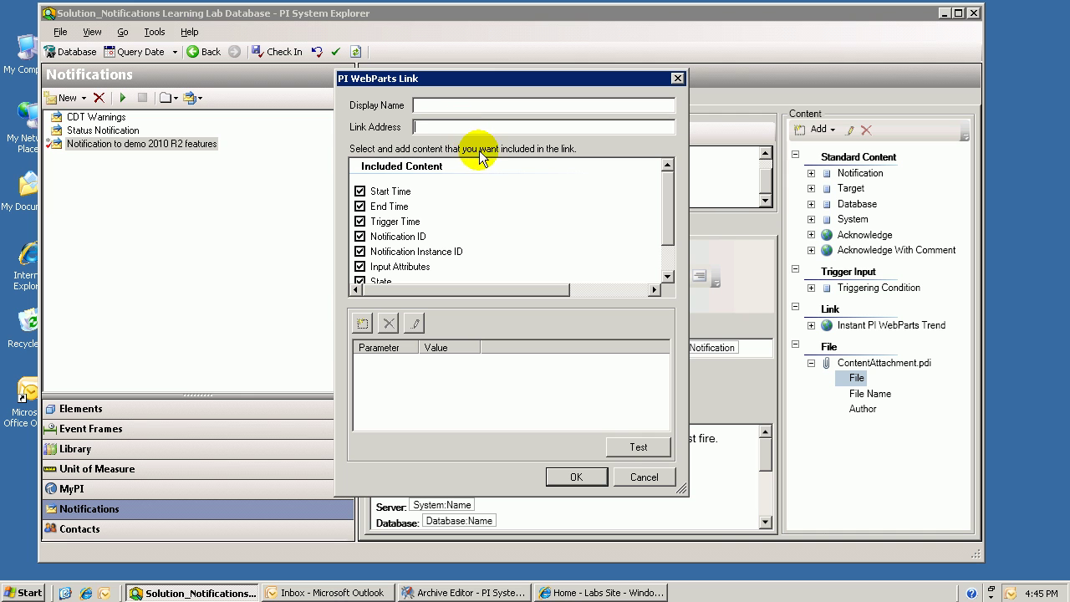
Enter the Exercise01.aspx solutions page address in Internet Explorer and select it for copying.
click(583, 594)
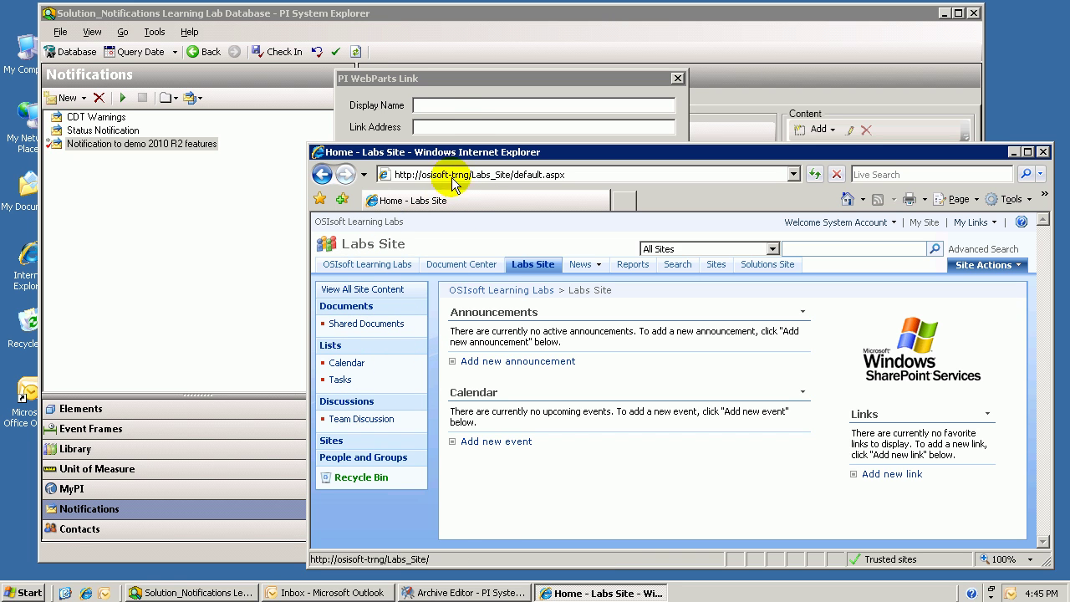
click(585, 174)
text(http://osisoft-trng/Solutions_Site/Solutions/Exercise01.aspx)
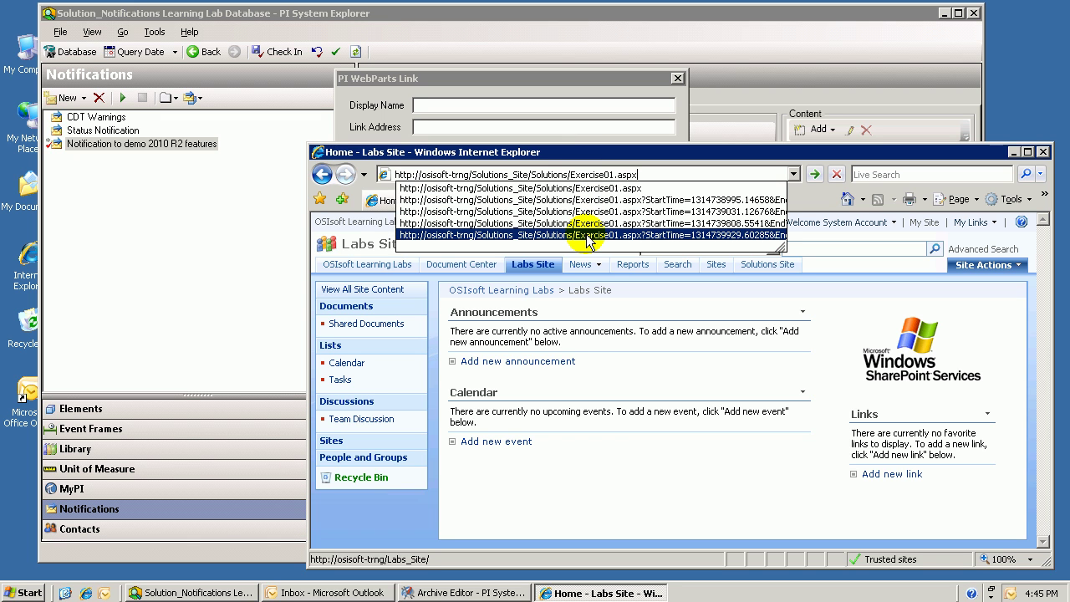
key(Up)
key(Up)
key(Up)
key(Up)
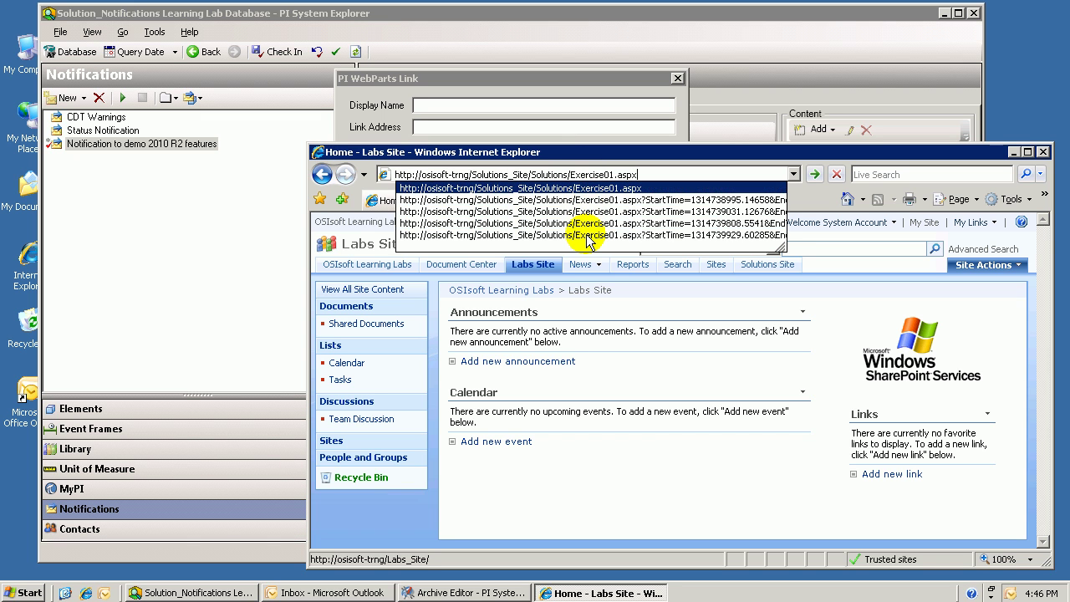
key(ctrl+a)
key(ctrl+c)
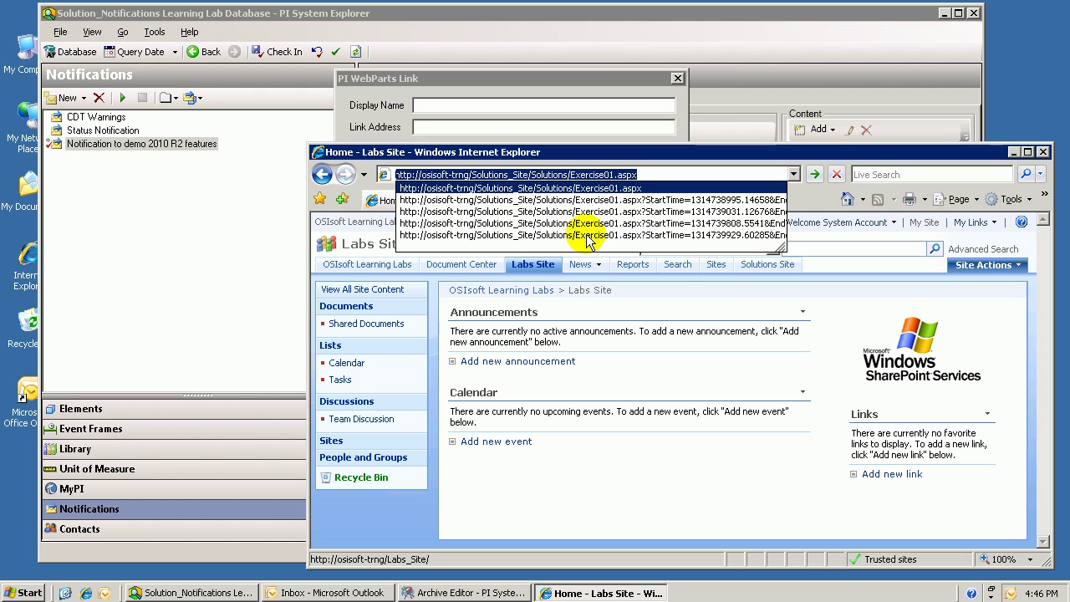
Paste the Exercise01.aspx link address and name the link 'Go to Ex 1 in web parts'.
click(495, 129)
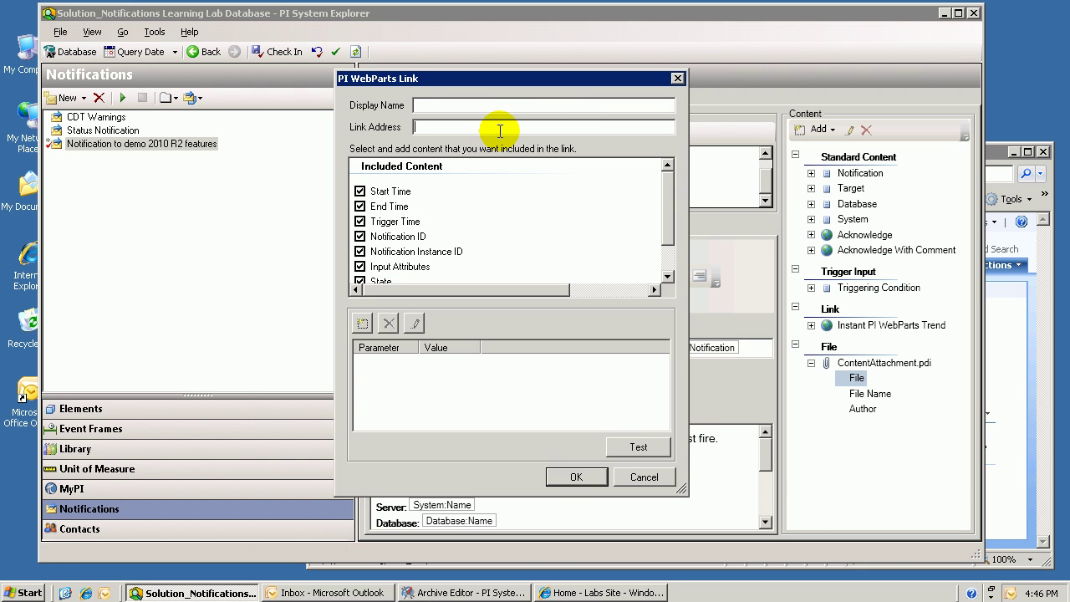
key(ctrl+v)
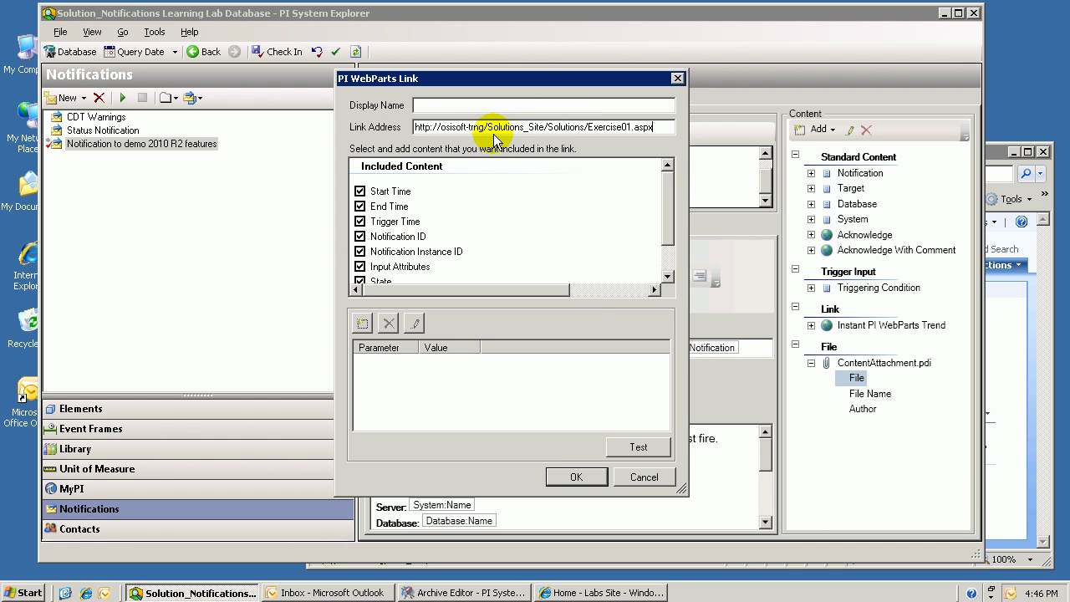
click(458, 104)
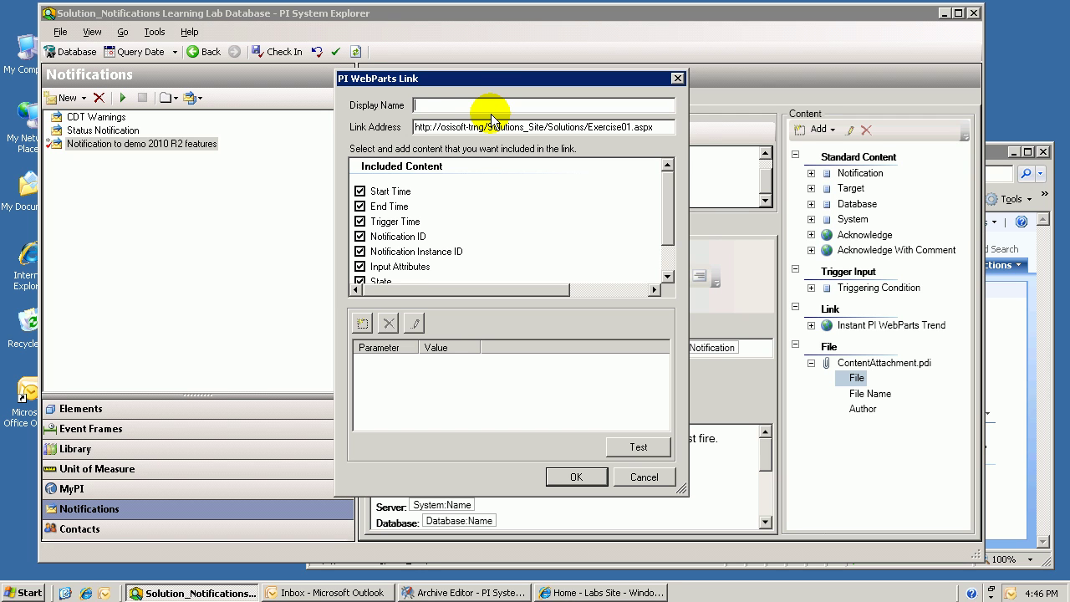
text(Go to Ex 1 in web parts)
Exclude Trigger Time, State, Priority, End Time and Start Time parameters from the link.
click(360, 222)
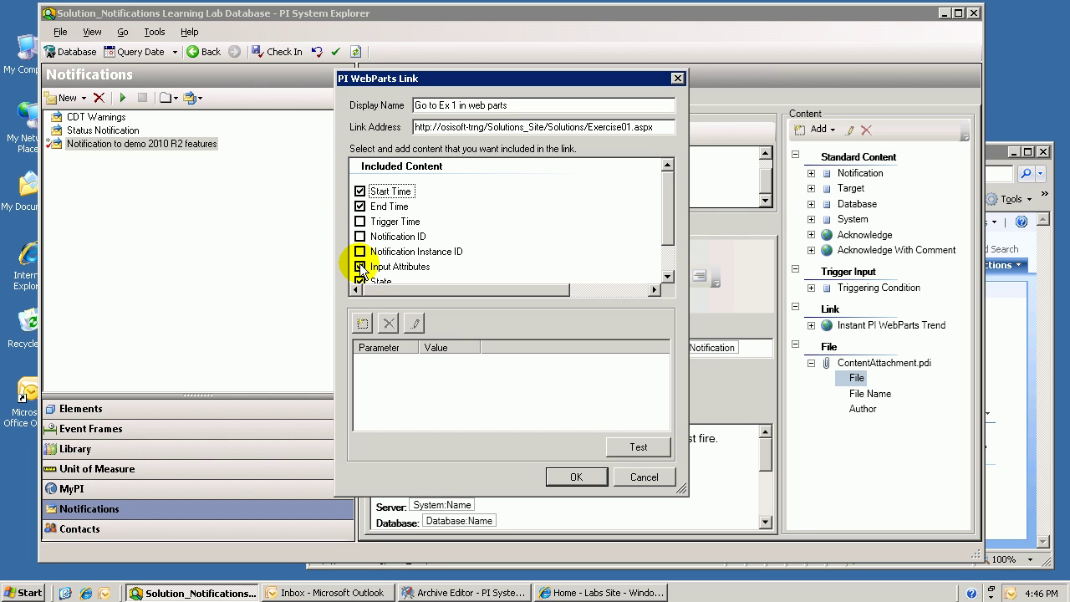
scroll(669, 242, down, 1)
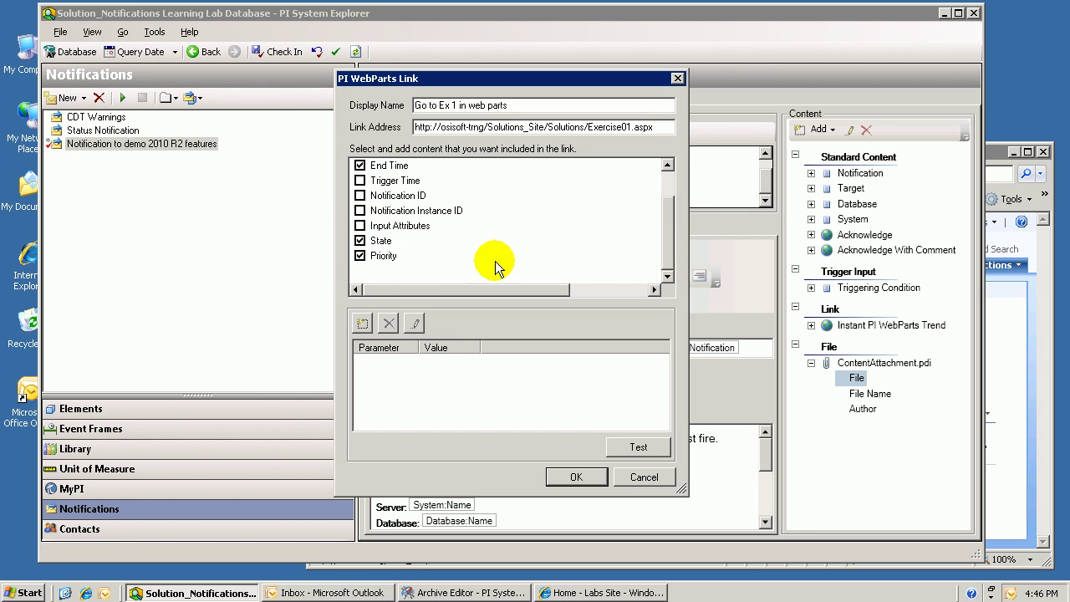
click(359, 241)
click(360, 256)
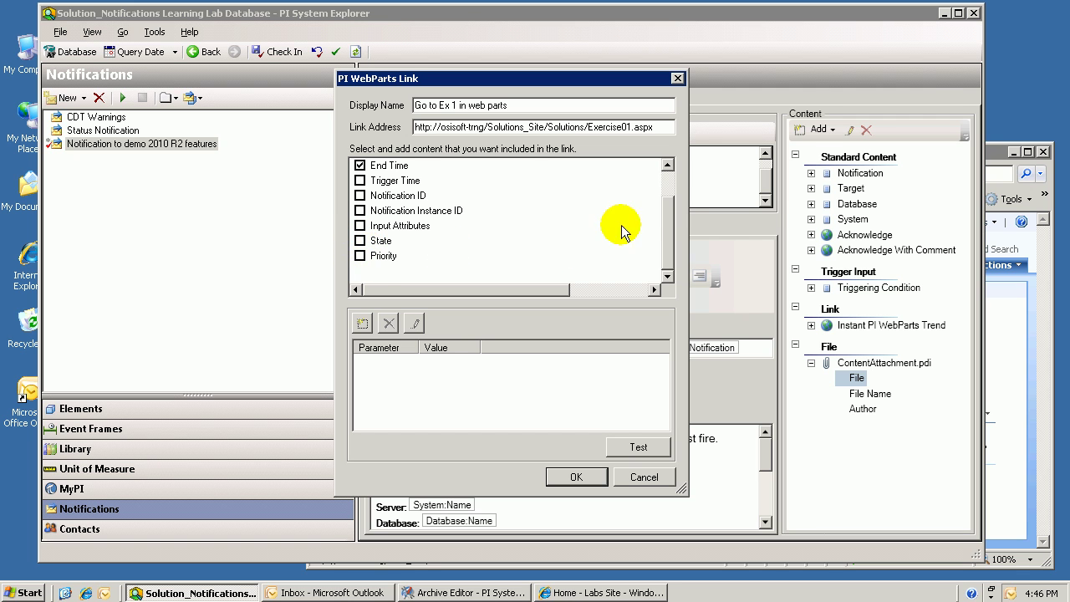
scroll(668, 192, up, 2)
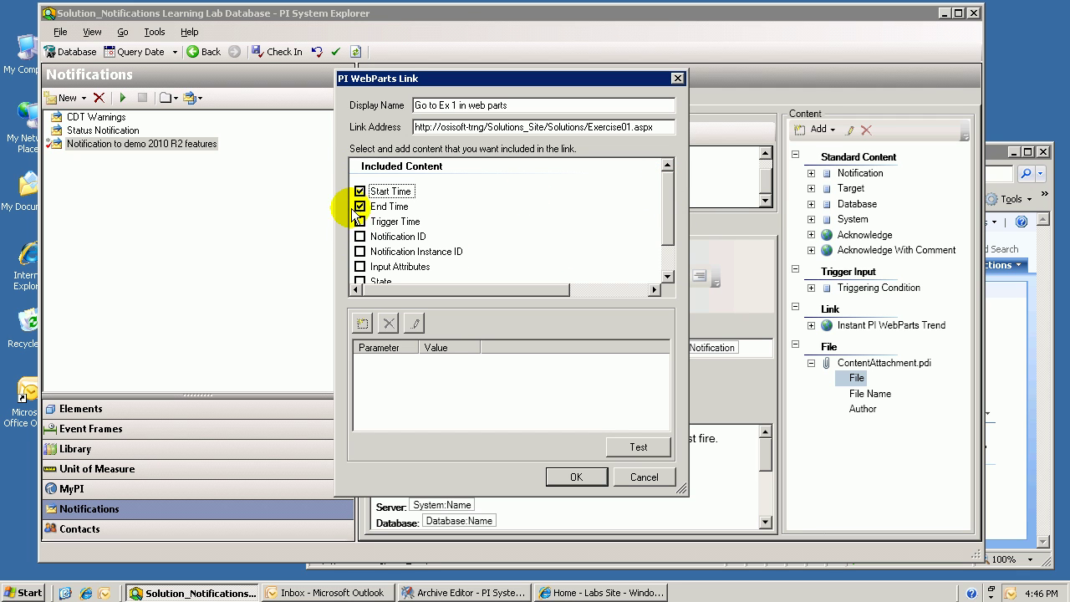
click(361, 323)
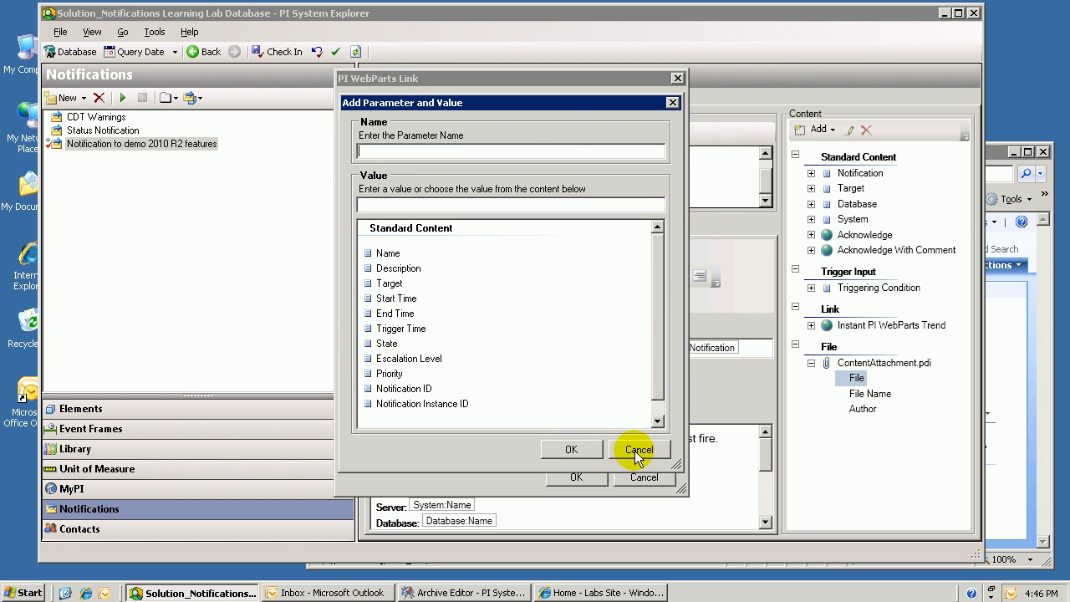
click(635, 451)
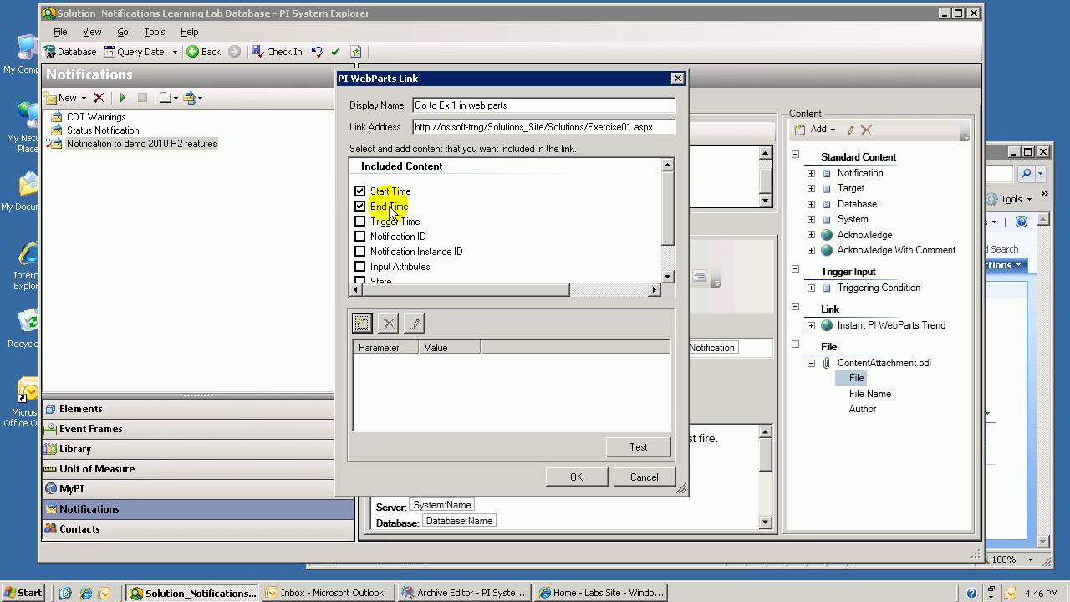
click(360, 207)
click(359, 192)
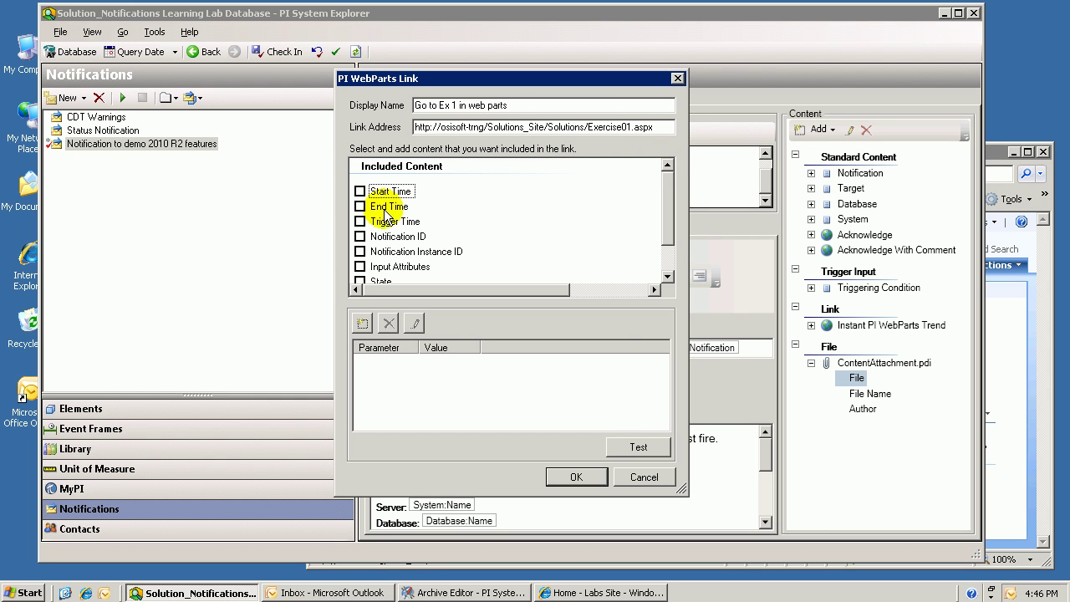
Confirm the web parts link and insert its Hyperlink into Delivery Format B's body.
click(574, 475)
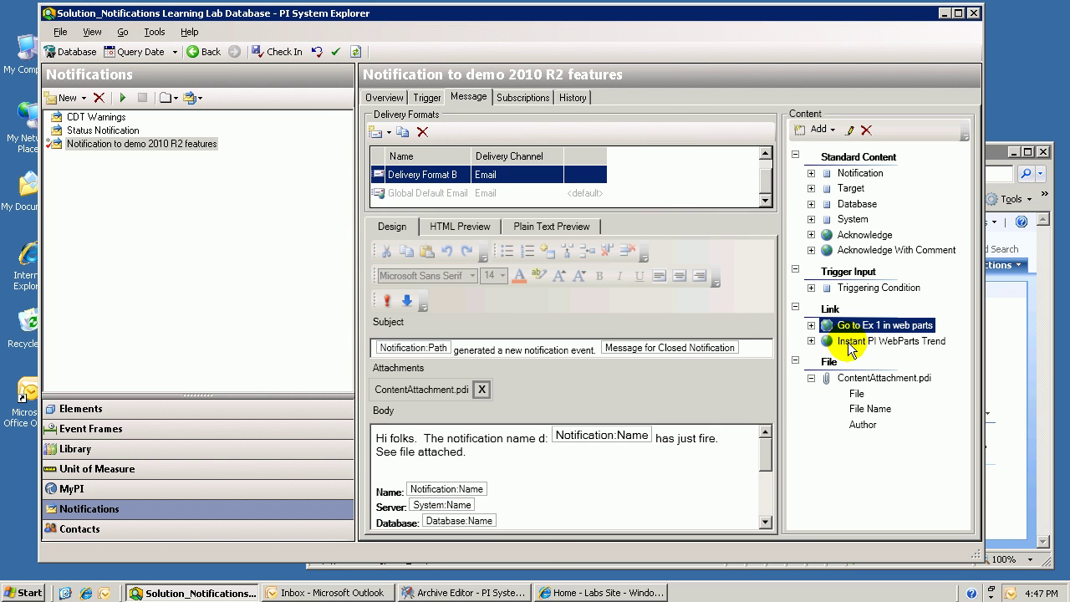
click(811, 325)
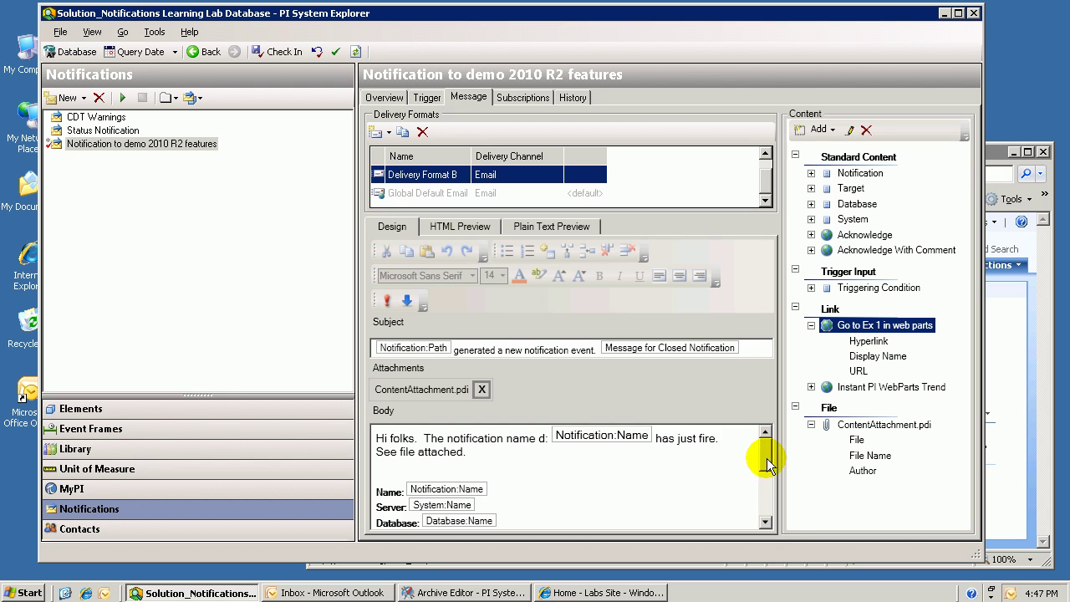
drag(769, 454, 769, 520)
drag(868, 341, 426, 527)
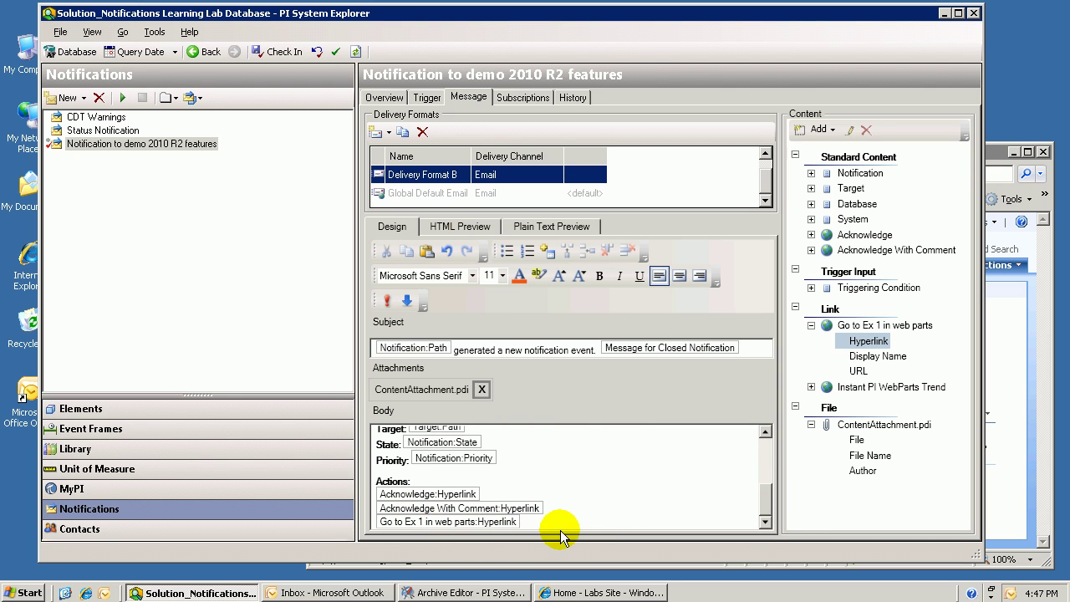
scroll(764, 506, up, 3)
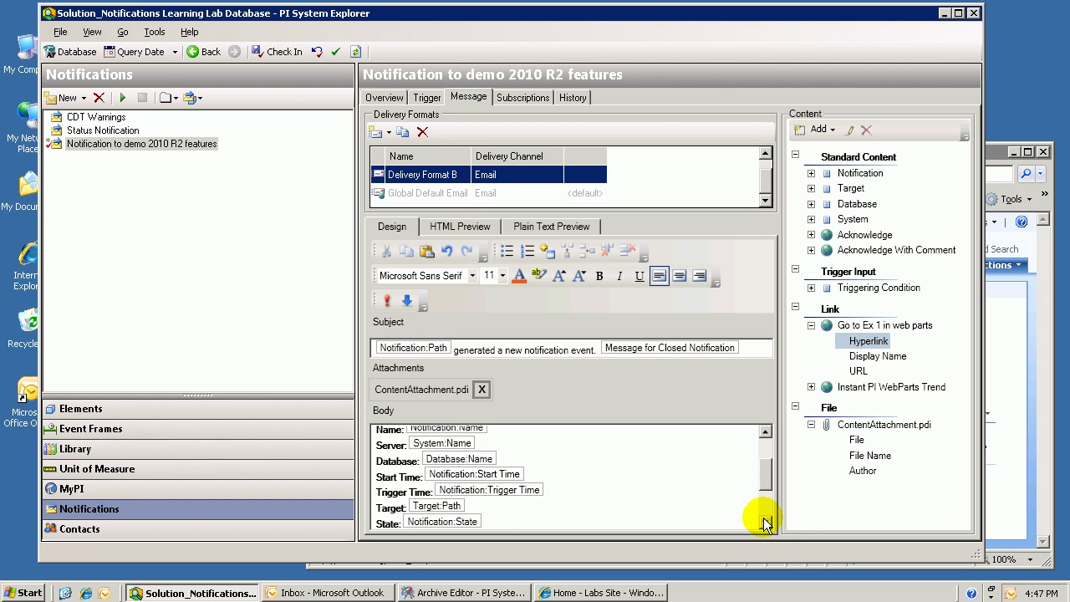
scroll(765, 507, down, 3)
Test the inserted link from the HTML Preview in Internet Explorer.
click(461, 229)
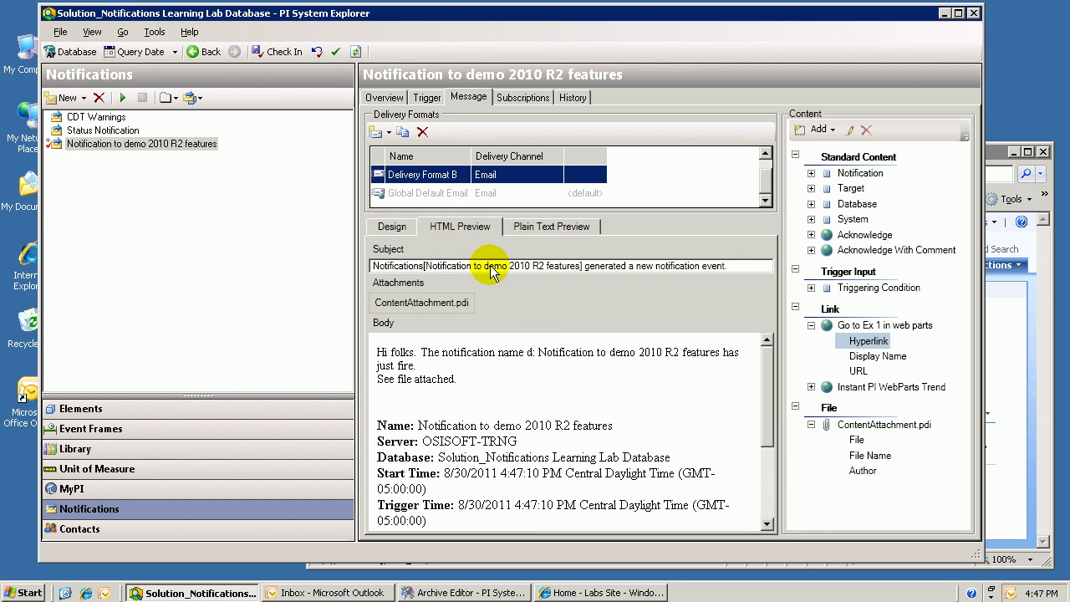
drag(768, 410, 764, 477)
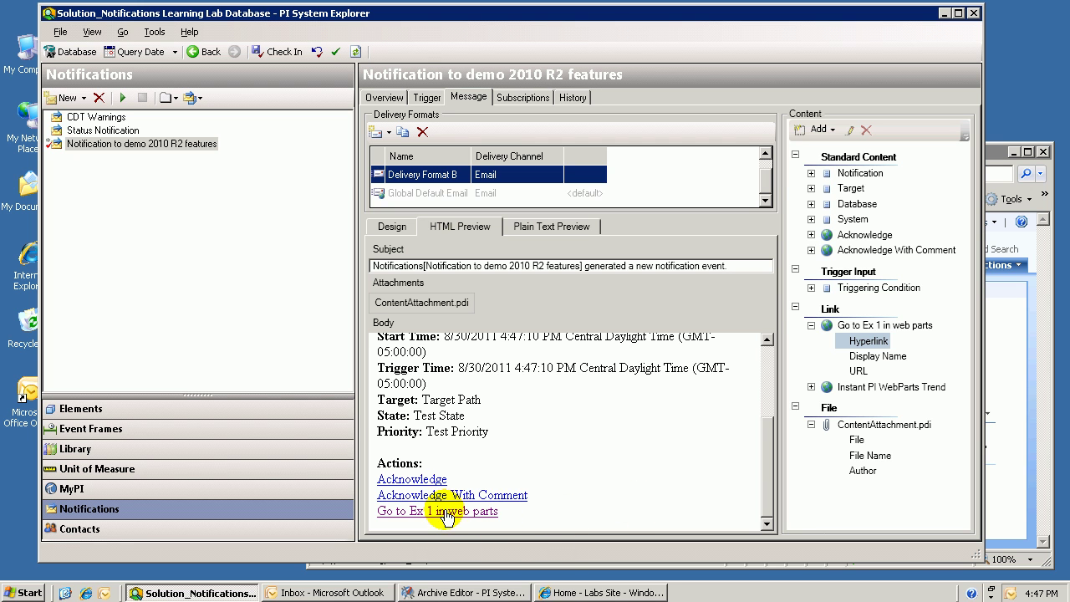
click(583, 594)
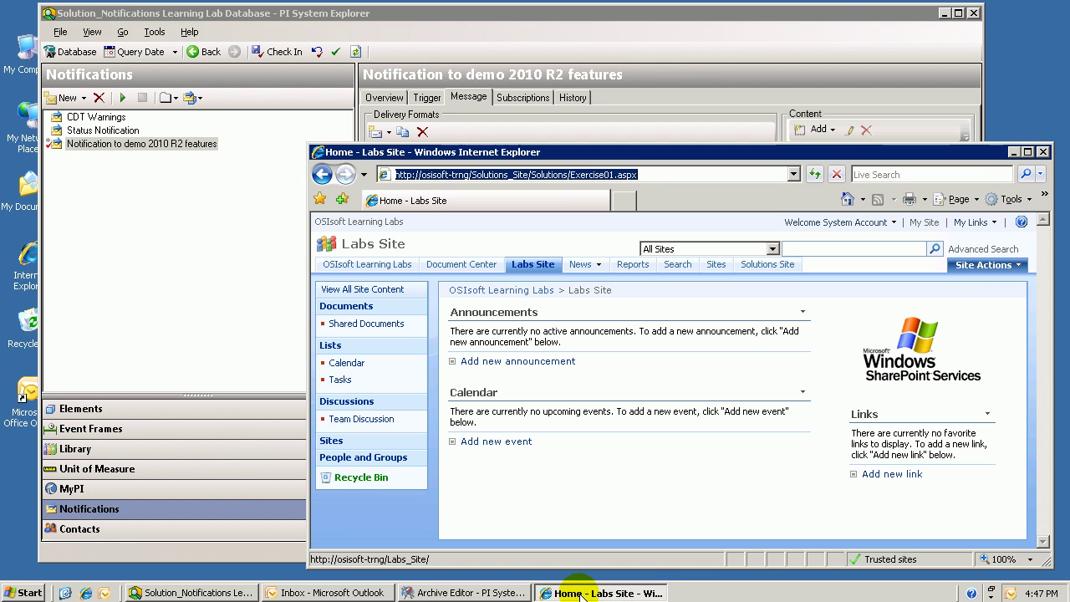
click(621, 52)
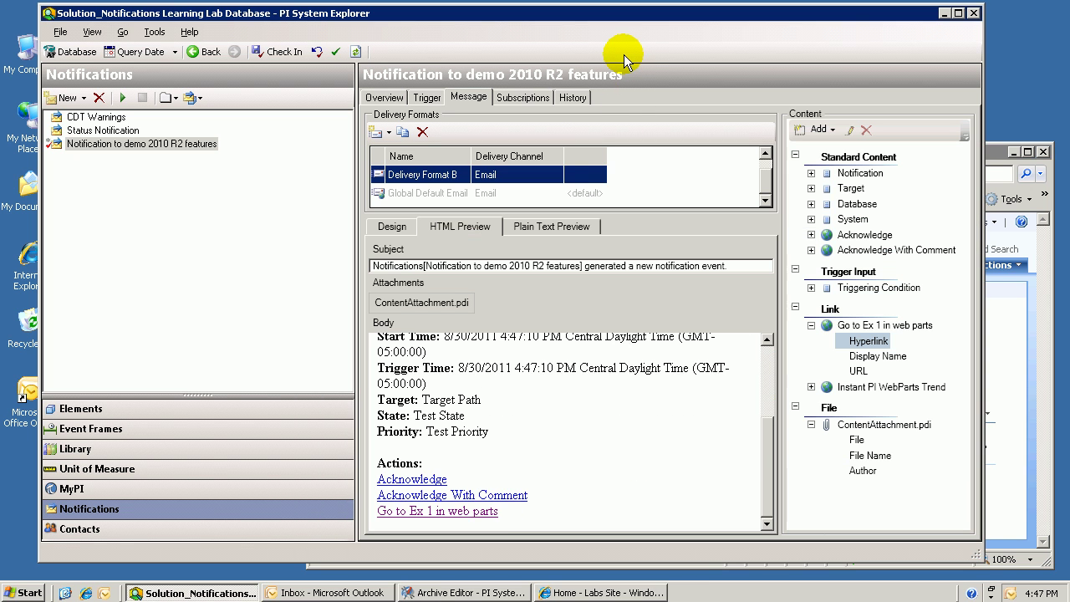
click(460, 513)
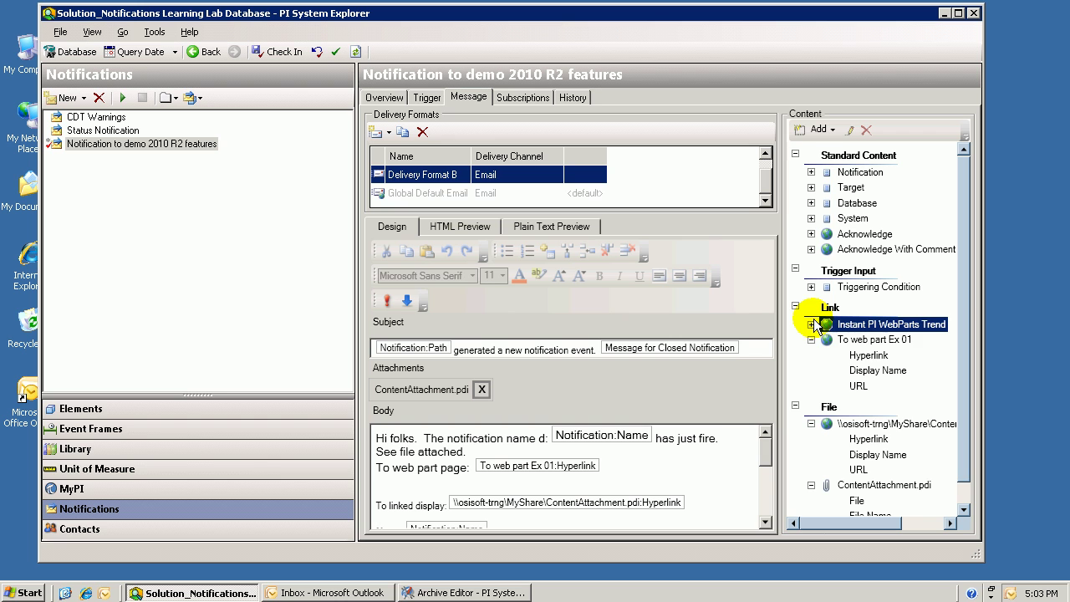
Expand the Instant PI WebParts Trend link and select its Hyperlink field.
click(812, 324)
click(855, 341)
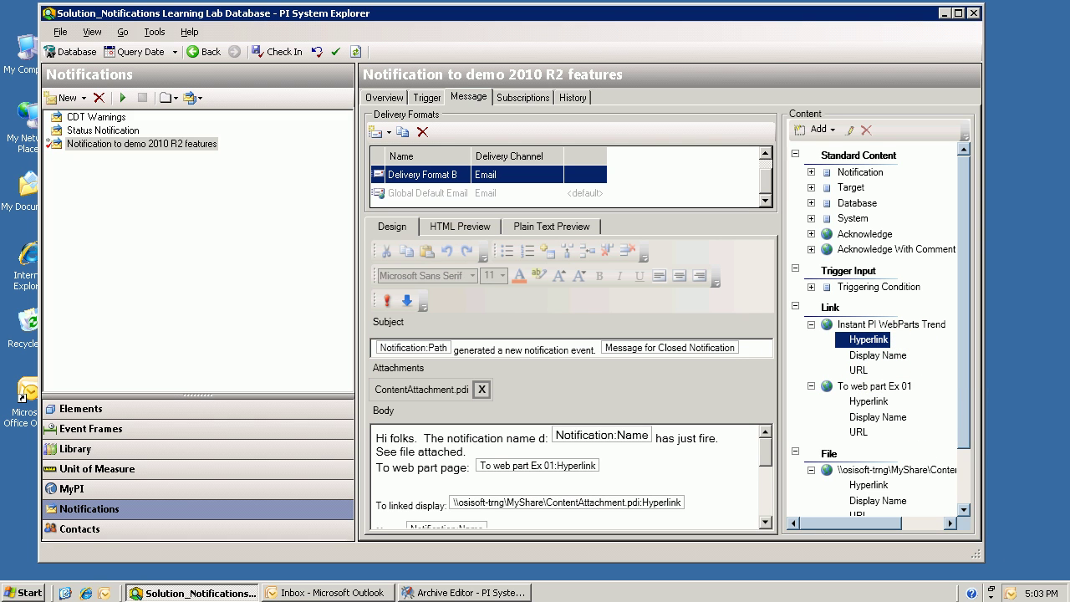
Check in Notification Settings' Global Configuration that PI WebParts Server is OSISOFT-TRNG.
click(155, 31)
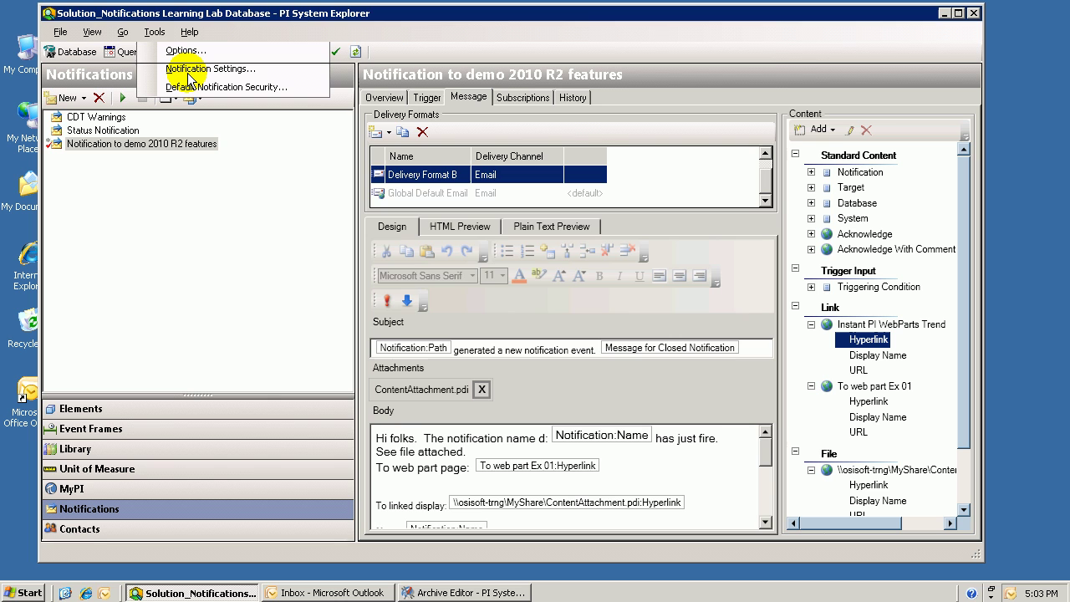
click(190, 71)
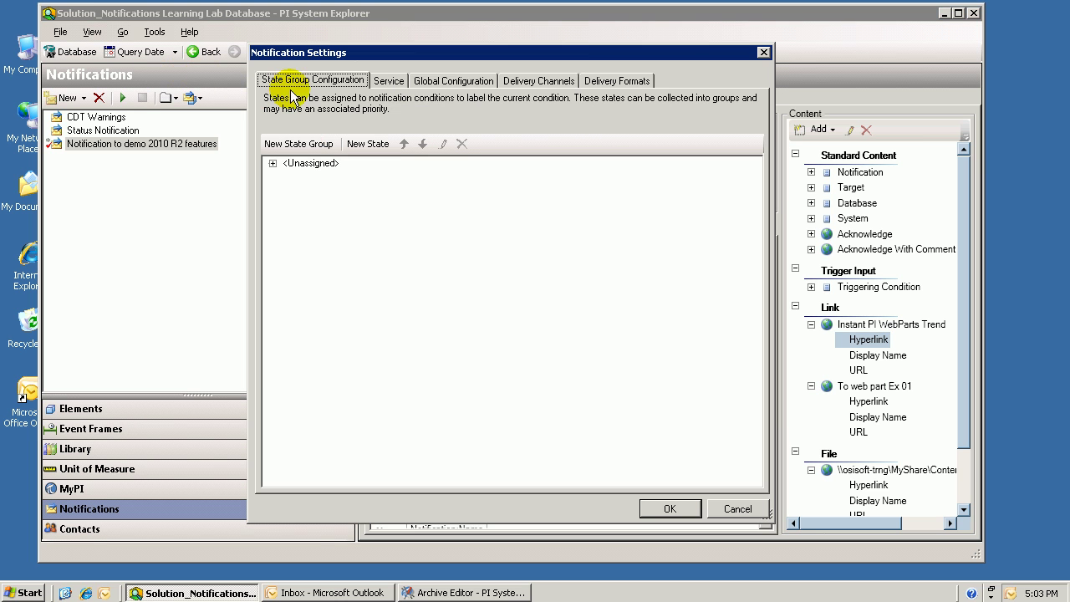
click(446, 83)
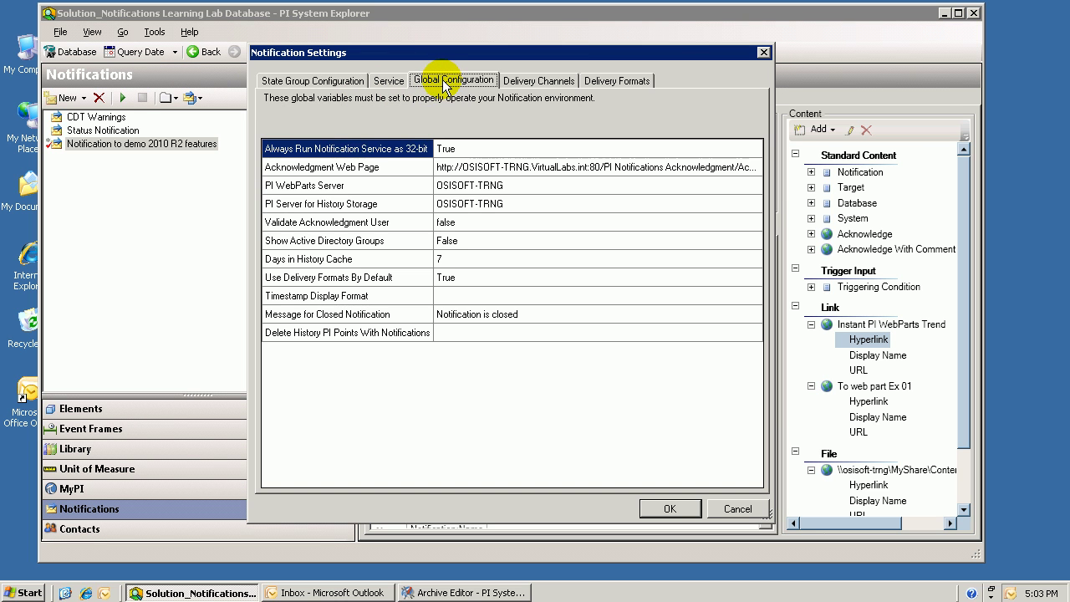
click(376, 186)
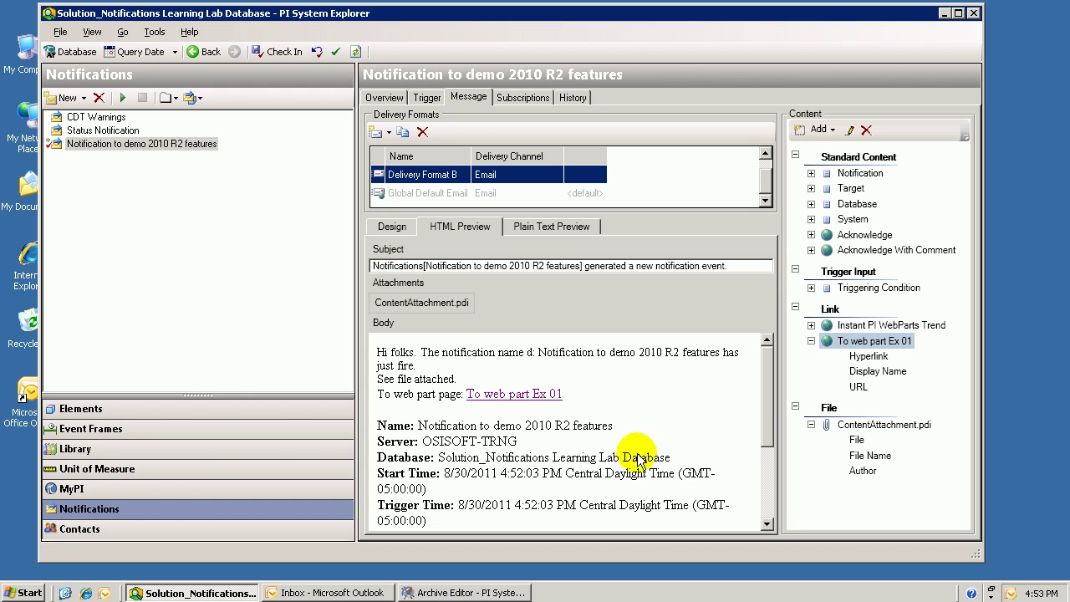
Add a file link to ContentAttachment.pdi on \\osisoft-trng\MyShare.
click(818, 130)
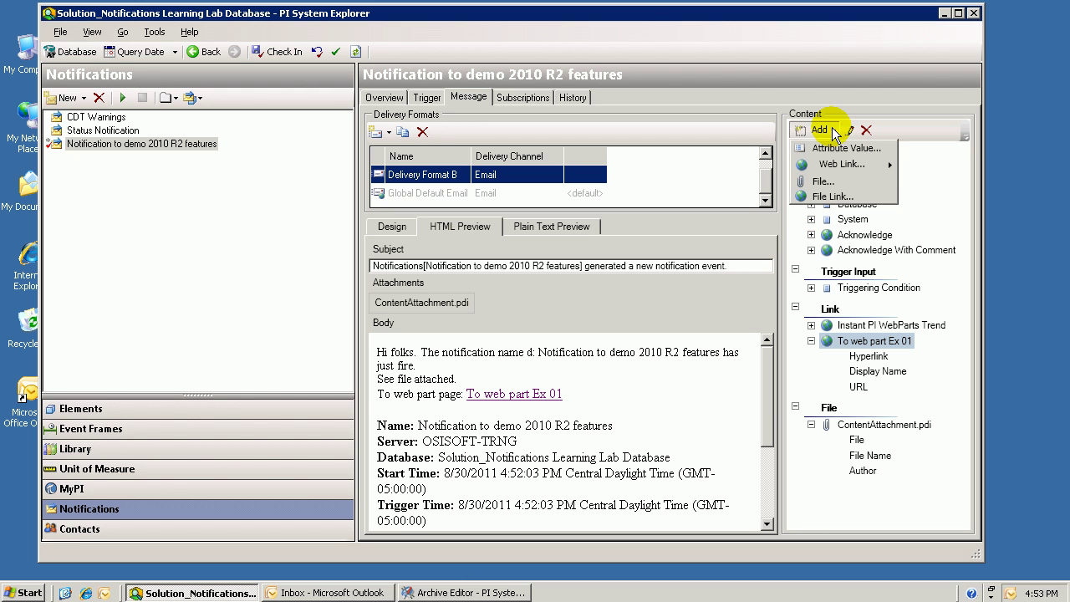
click(825, 199)
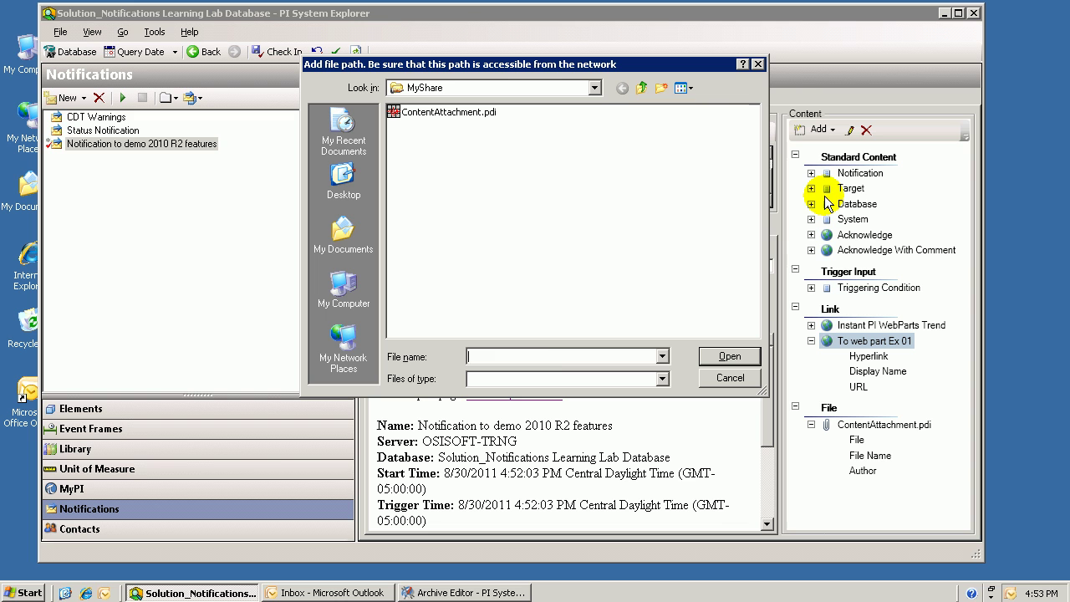
text(\\osisoft-trng\MyShare\)
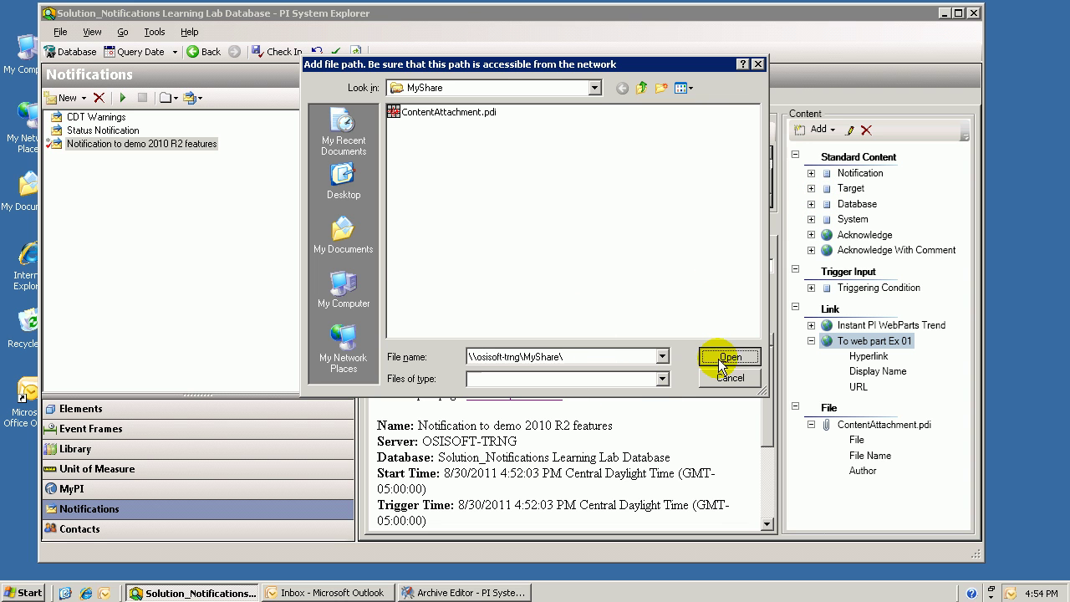
click(719, 356)
click(490, 89)
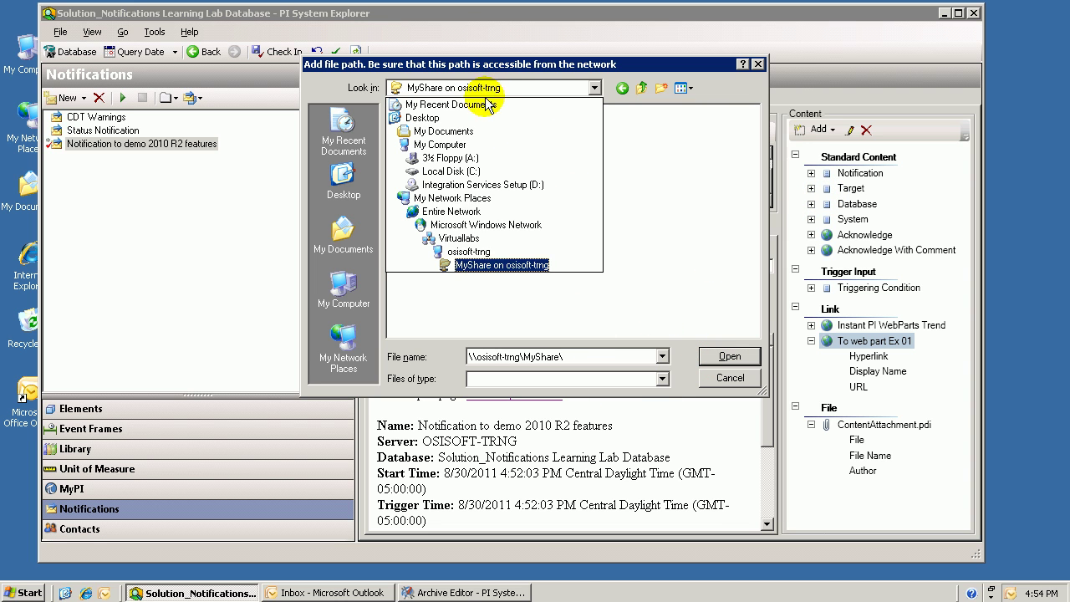
click(470, 267)
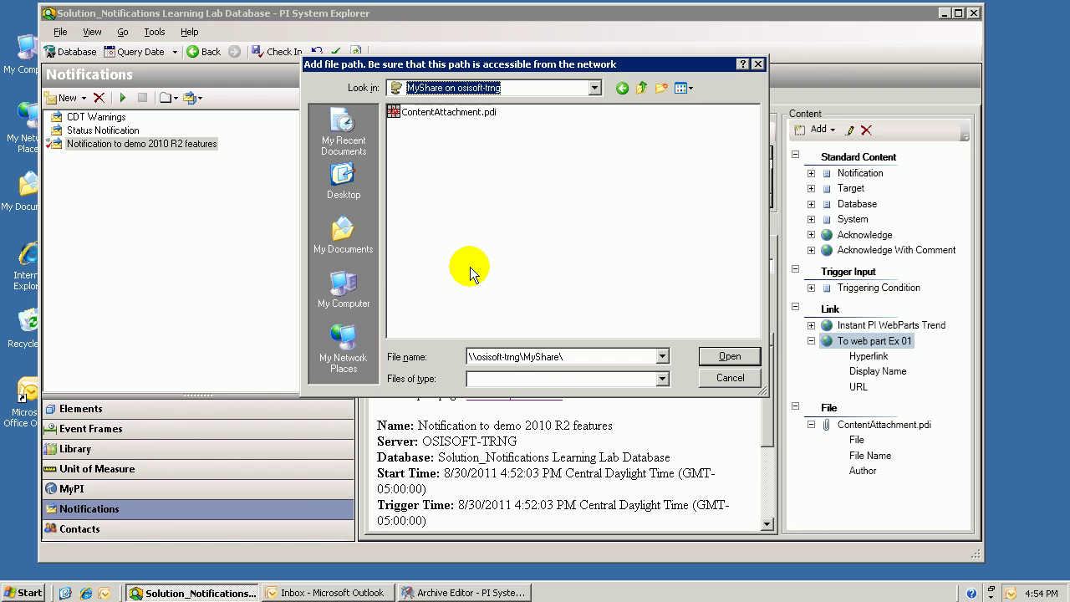
click(425, 114)
click(730, 357)
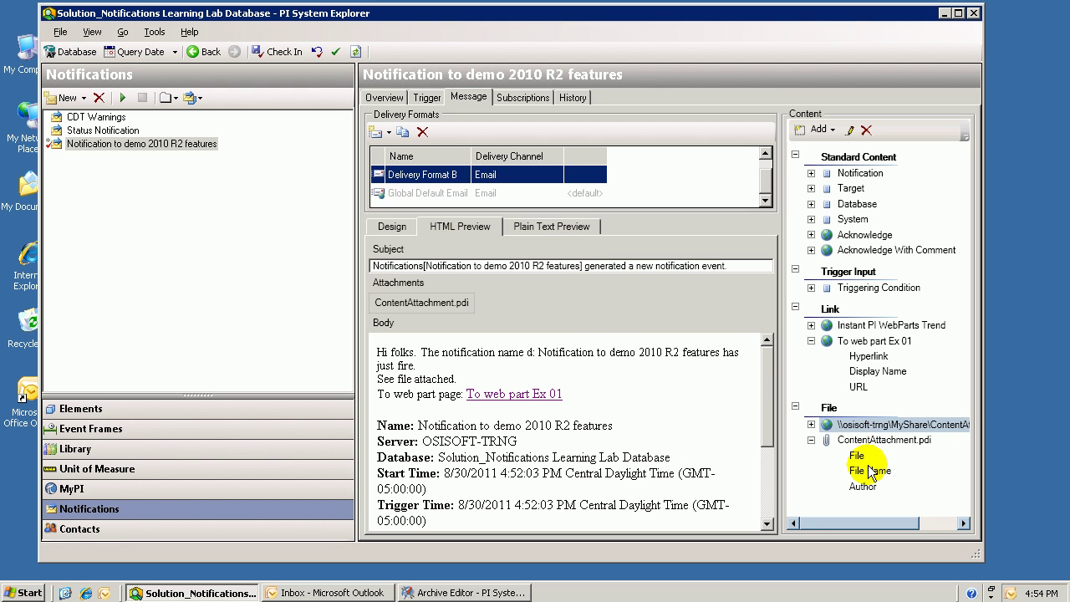
Expand the new file link to show its Hyperlink, Display Name and URL fields.
click(818, 426)
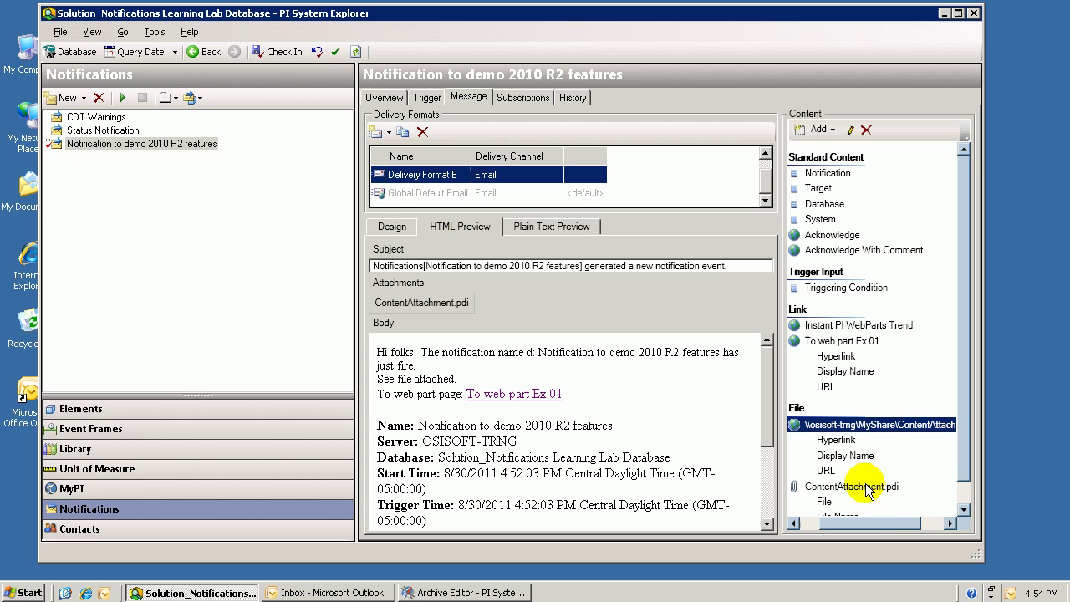
click(965, 452)
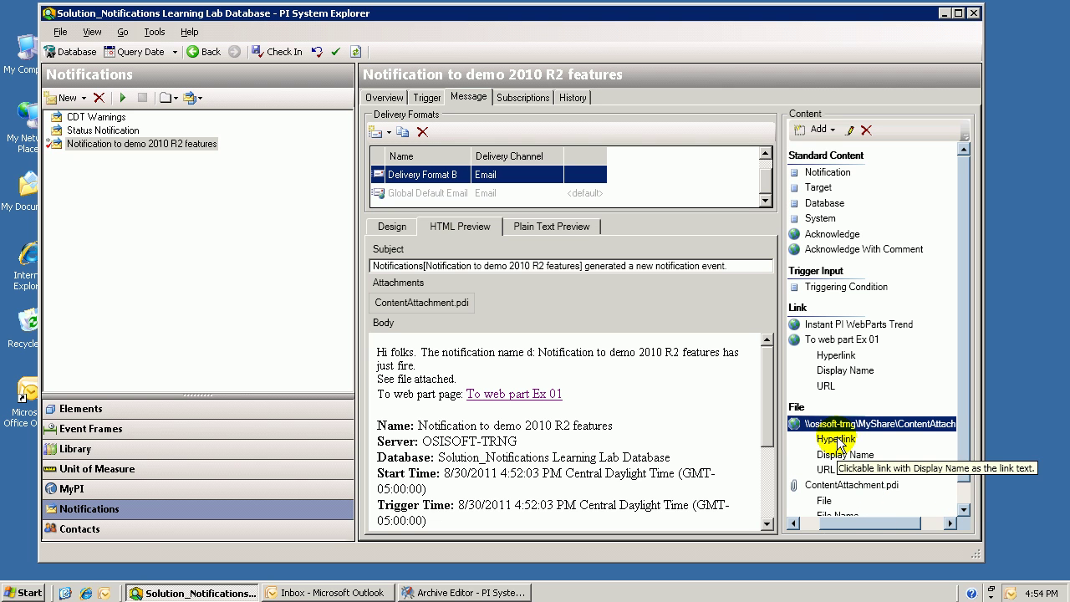
drag(842, 529, 814, 526)
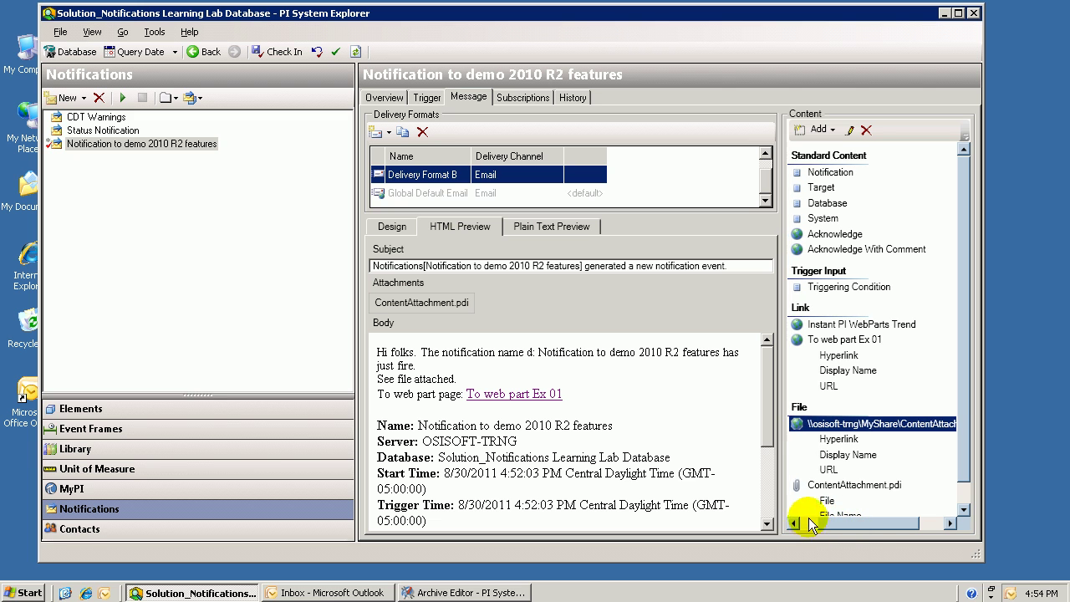
drag(770, 428, 769, 394)
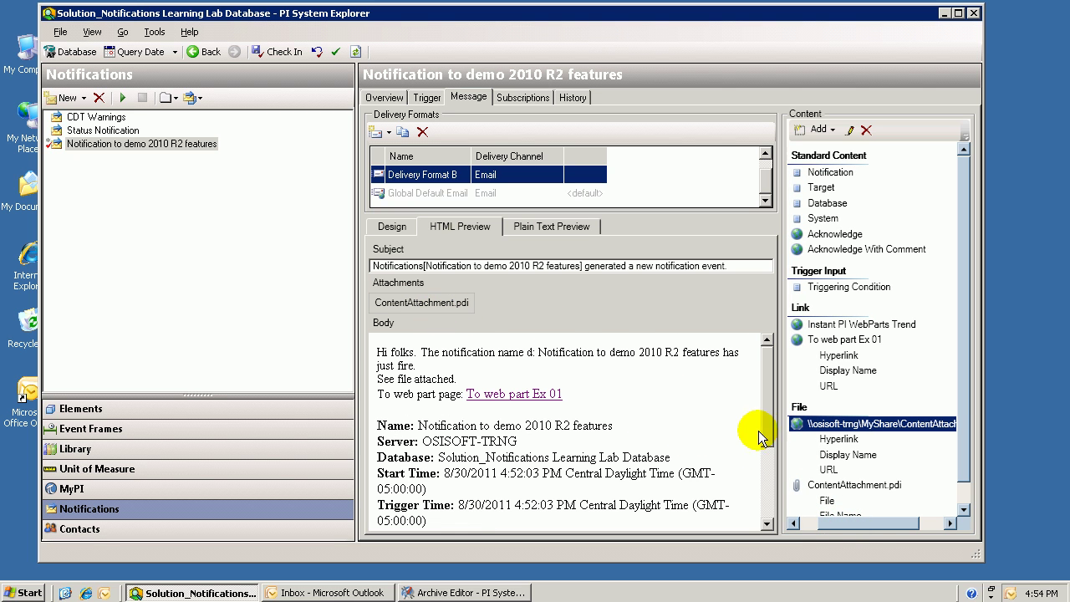
click(619, 396)
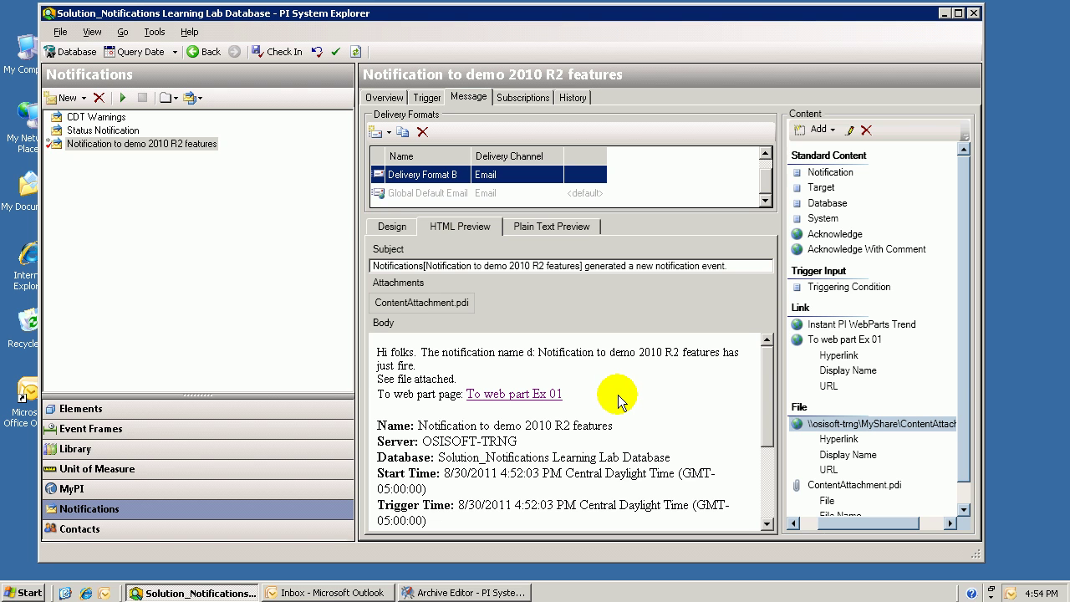
Add a 'To linked display:' line with the file link's Hyperlink field, then preview the HTML email.
click(389, 228)
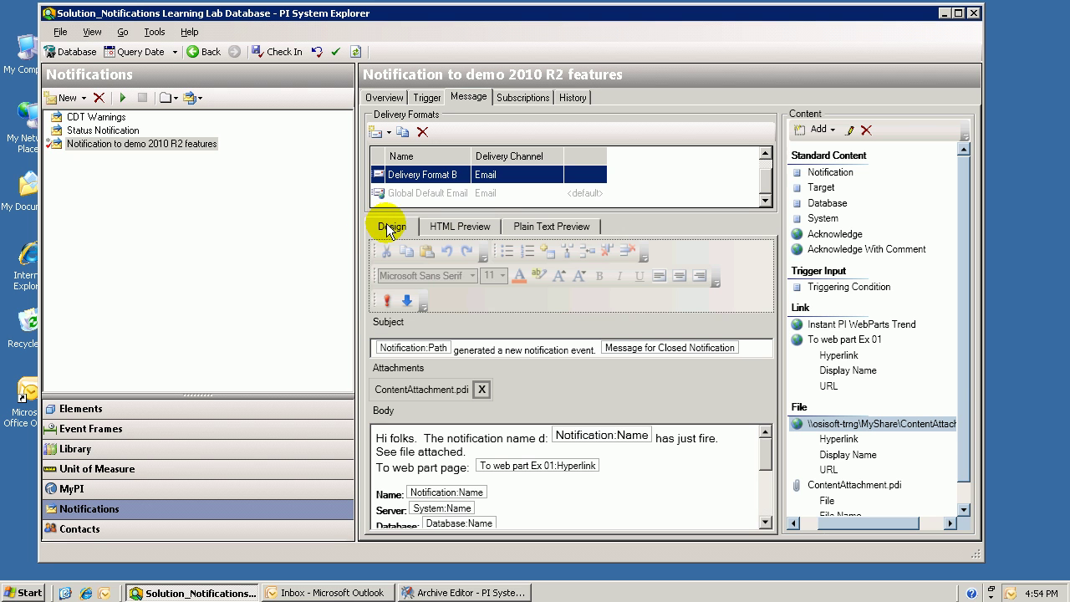
click(617, 469)
key(Return)
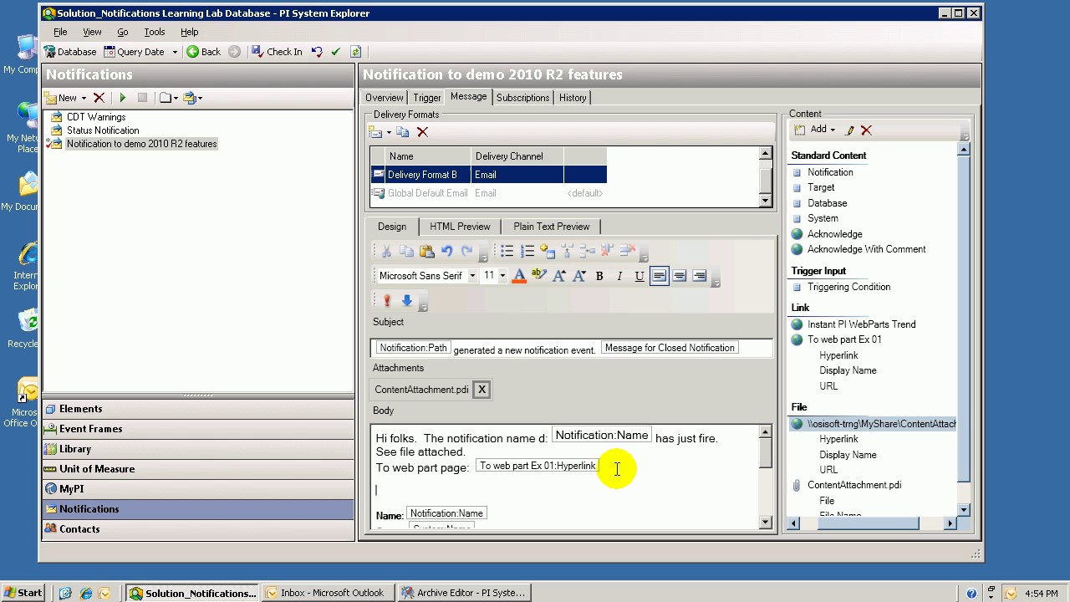
text(To linked display:)
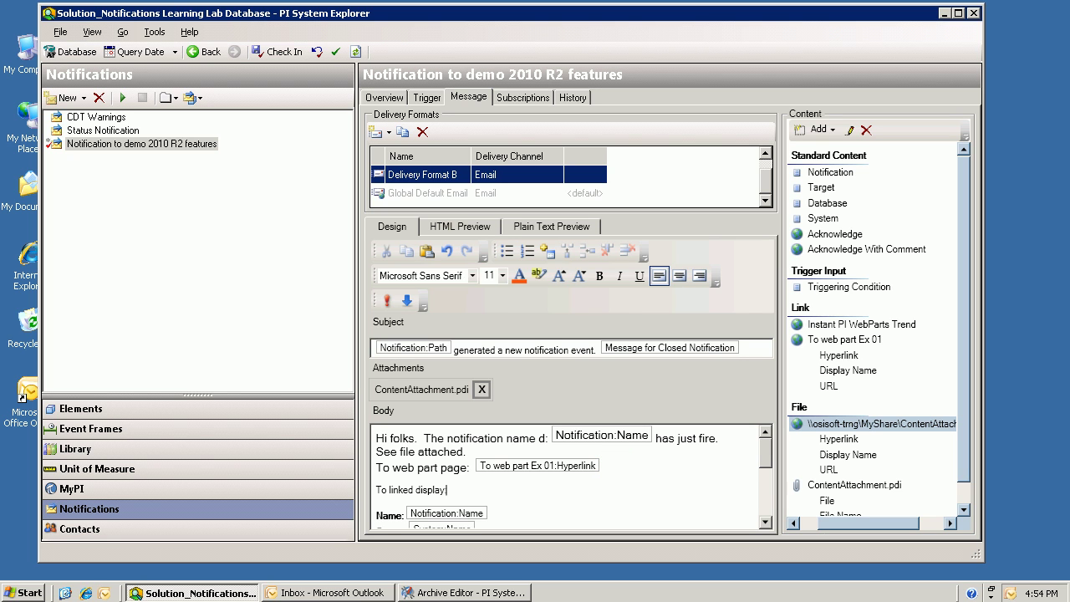
click(837, 440)
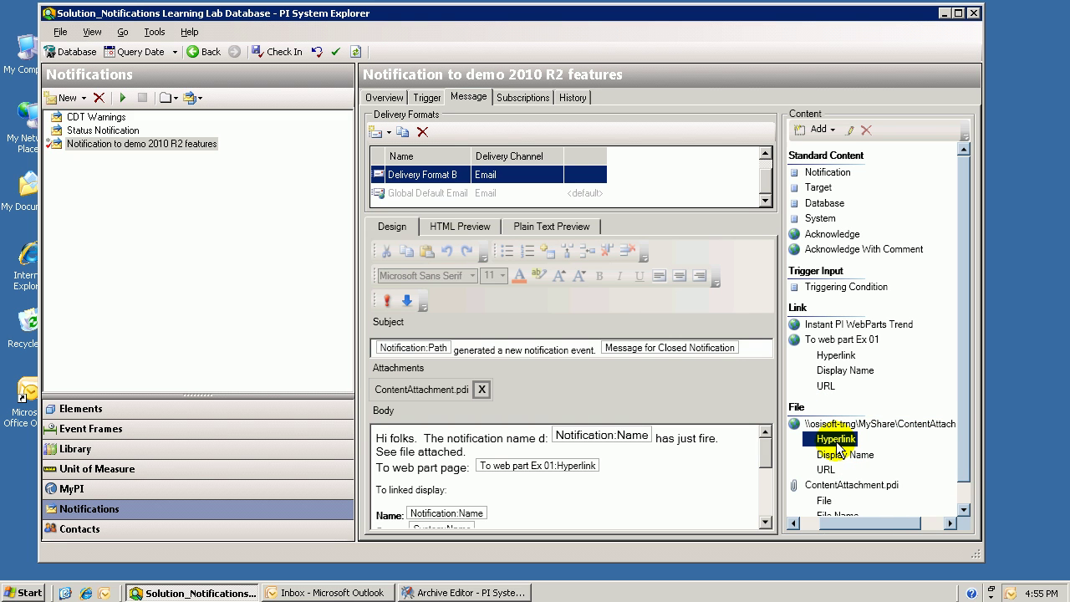
drag(838, 449, 462, 499)
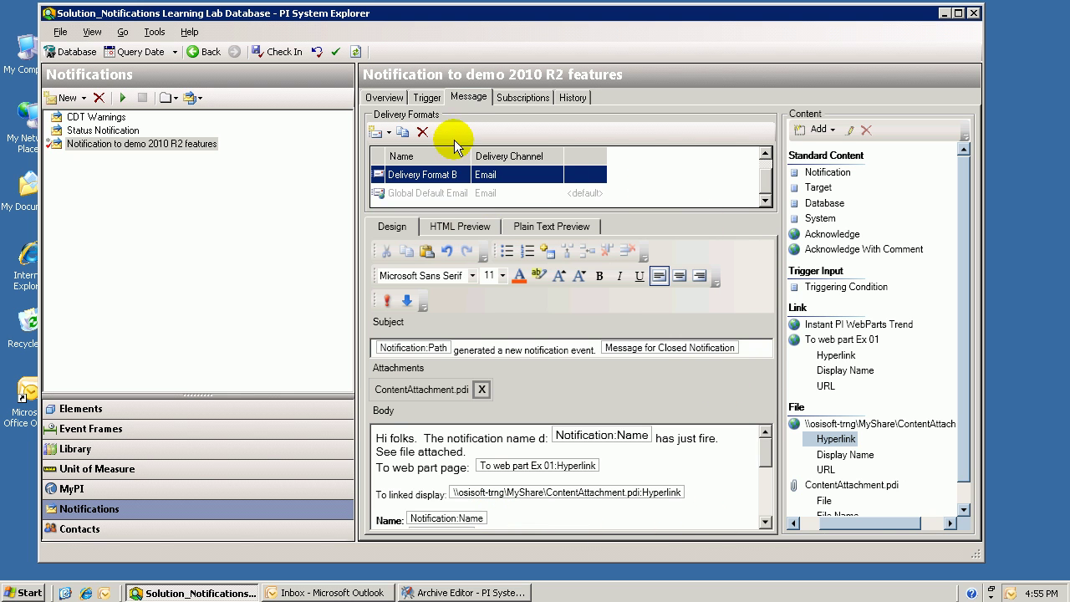
click(449, 233)
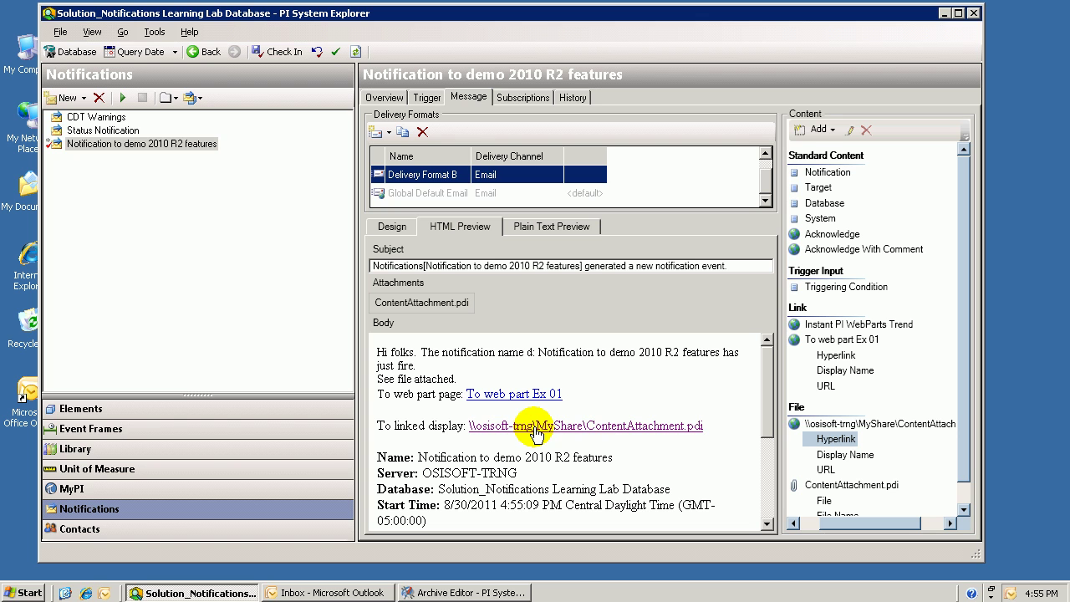
Open ContentAttachment.pdi in ProcessBook through the linked display hyperlink in the HTML preview.
click(535, 433)
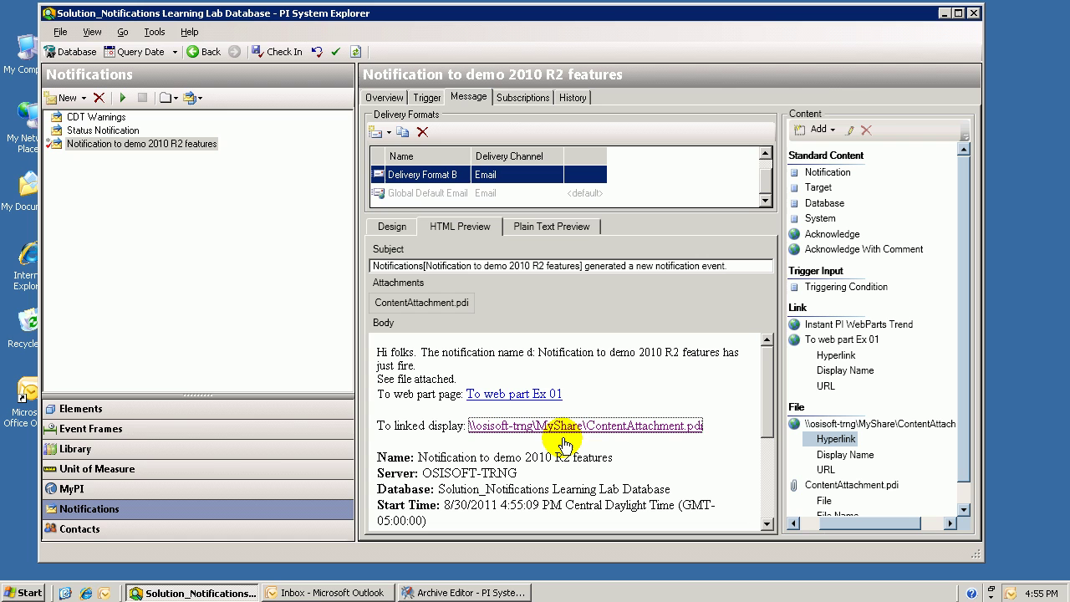
click(568, 432)
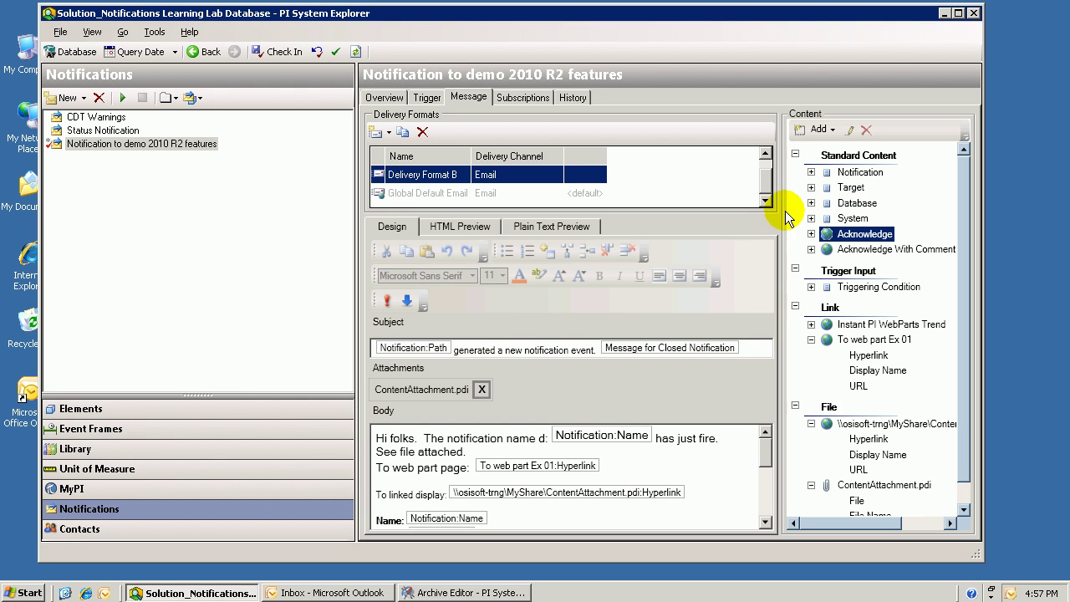
click(811, 172)
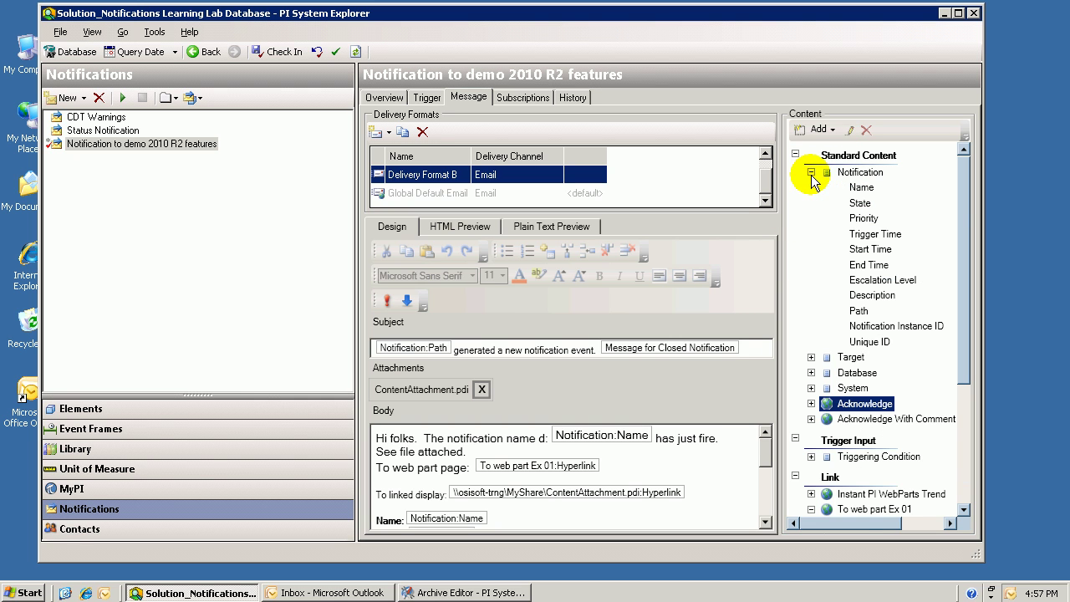
click(862, 188)
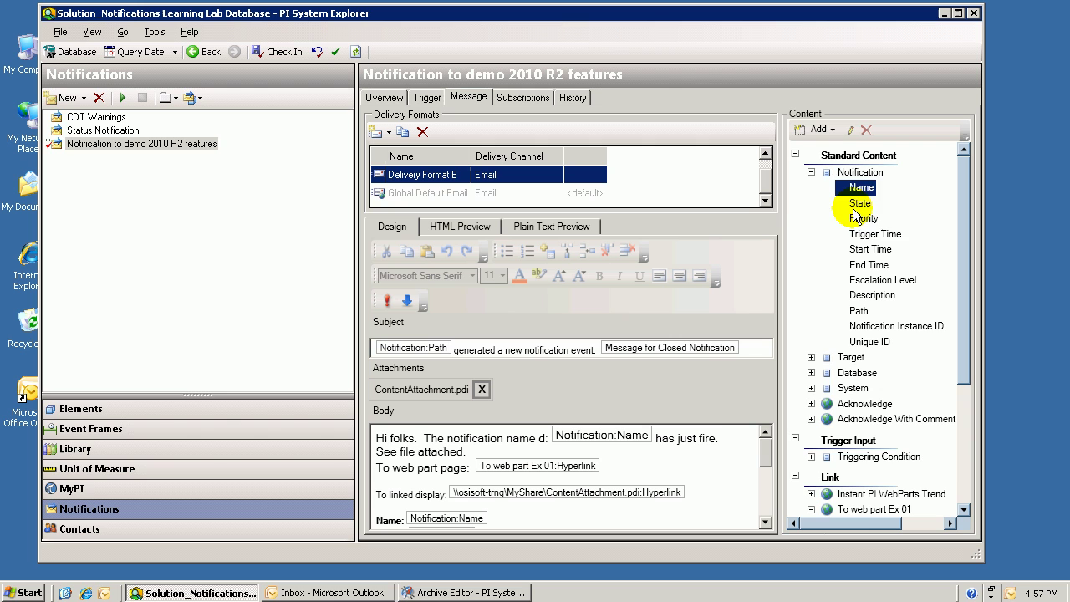
click(858, 205)
click(811, 172)
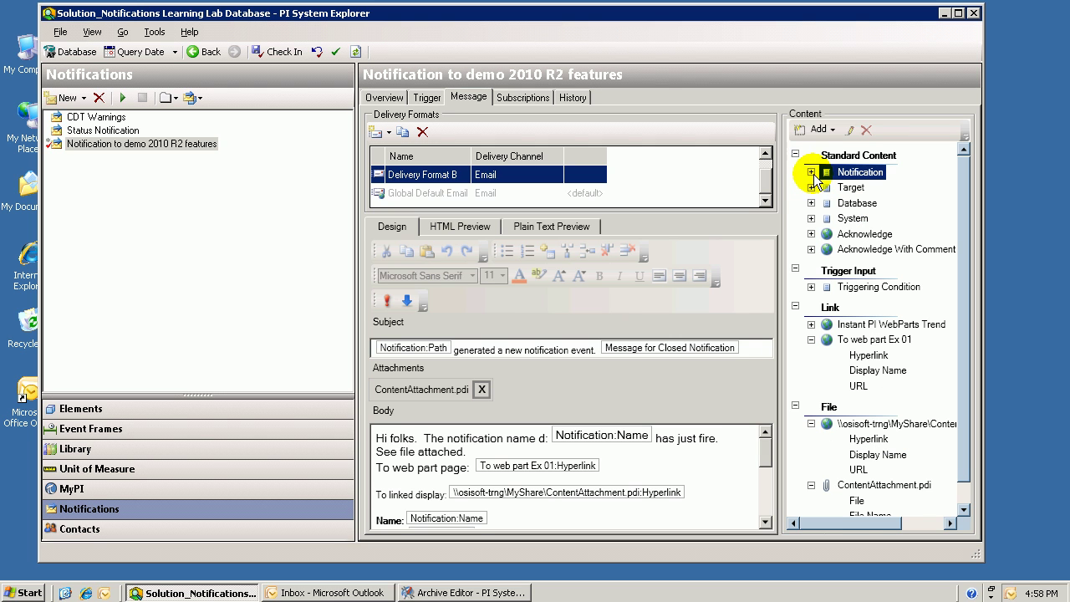
click(833, 133)
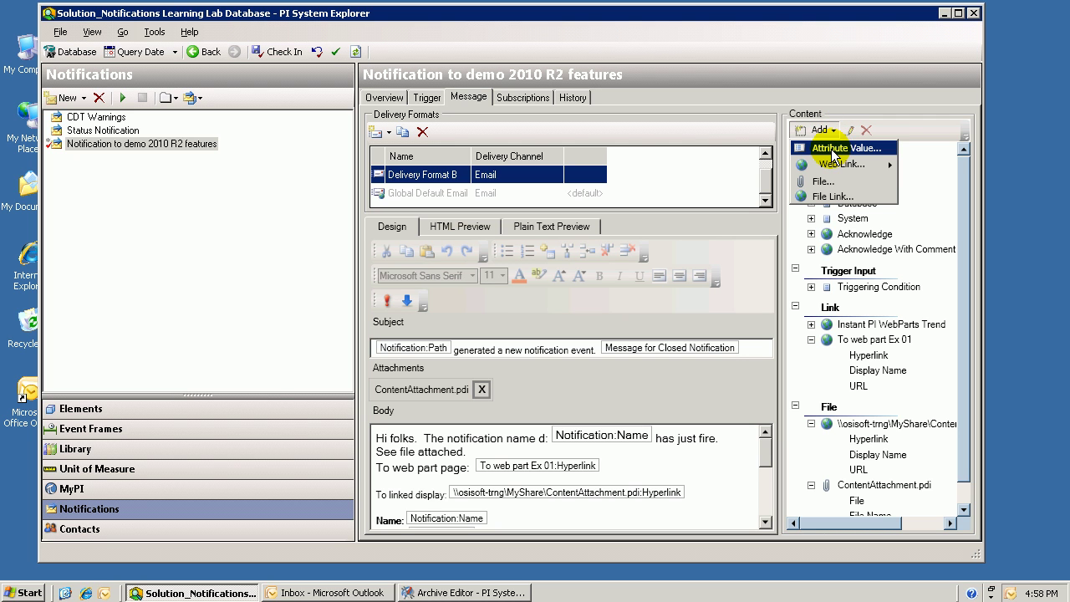
click(832, 152)
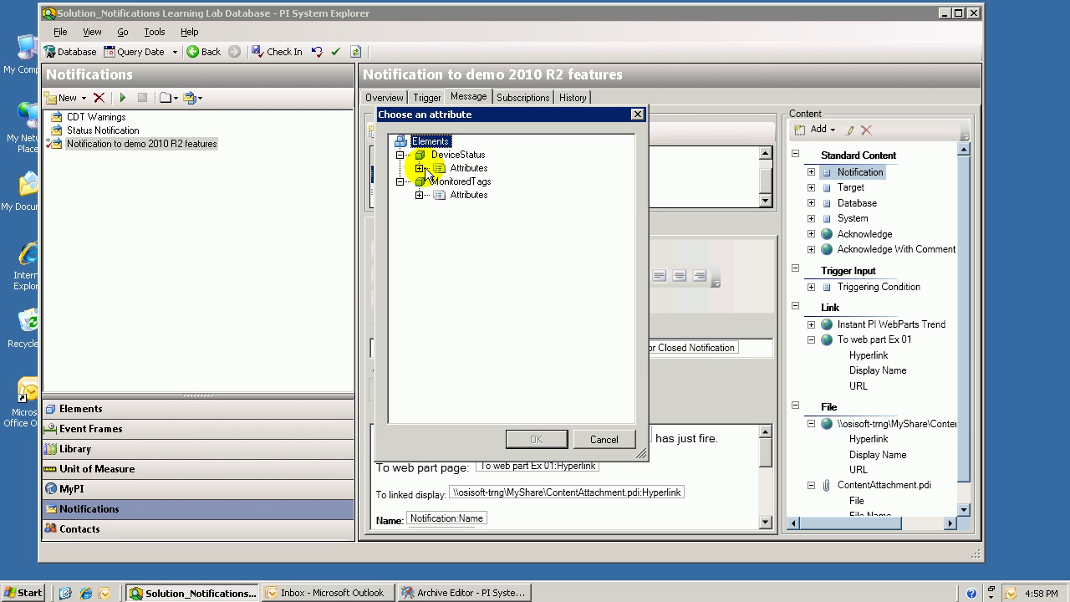
click(420, 168)
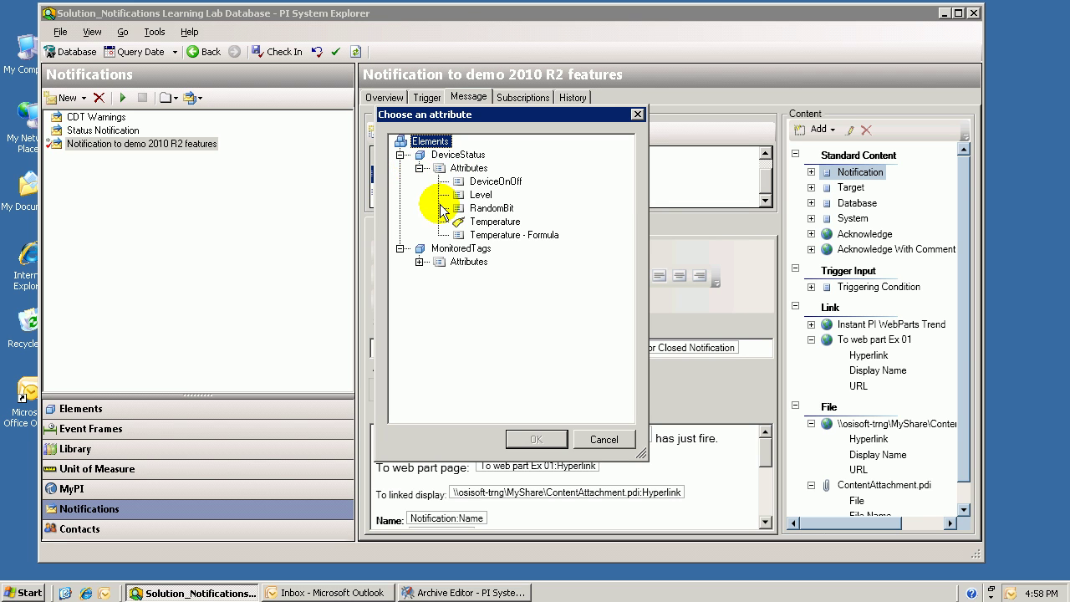
click(420, 262)
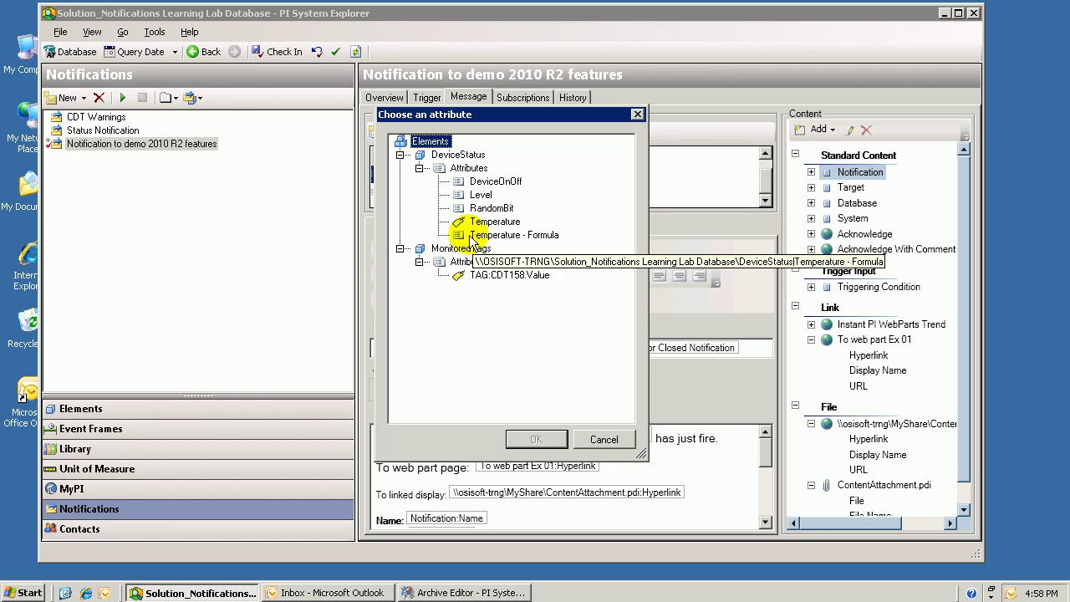
click(603, 441)
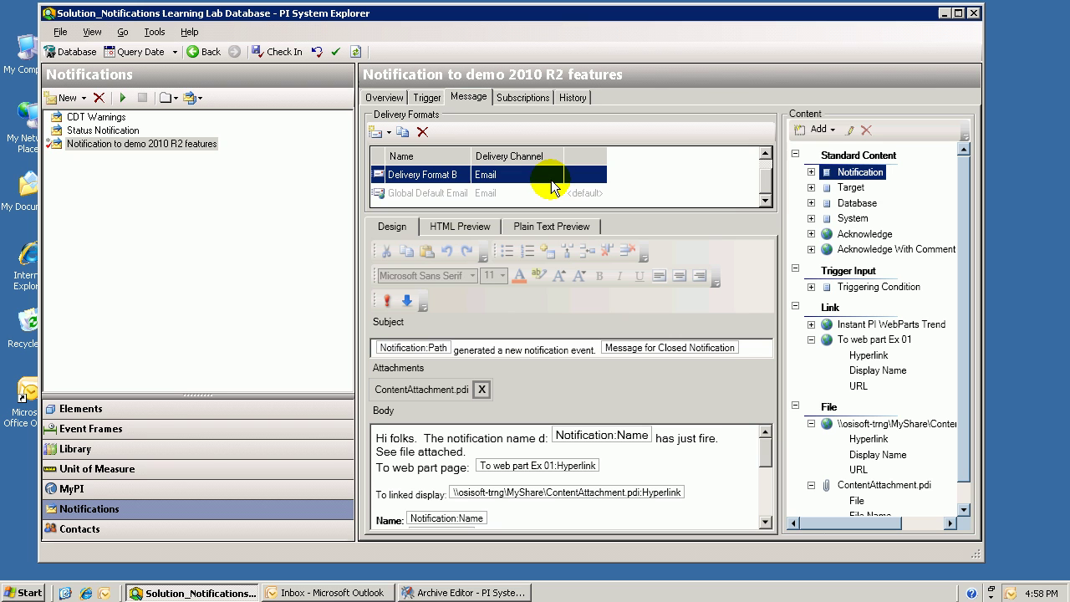
Browse the Content tree's content types and the Target and Database field groups.
click(826, 132)
click(890, 102)
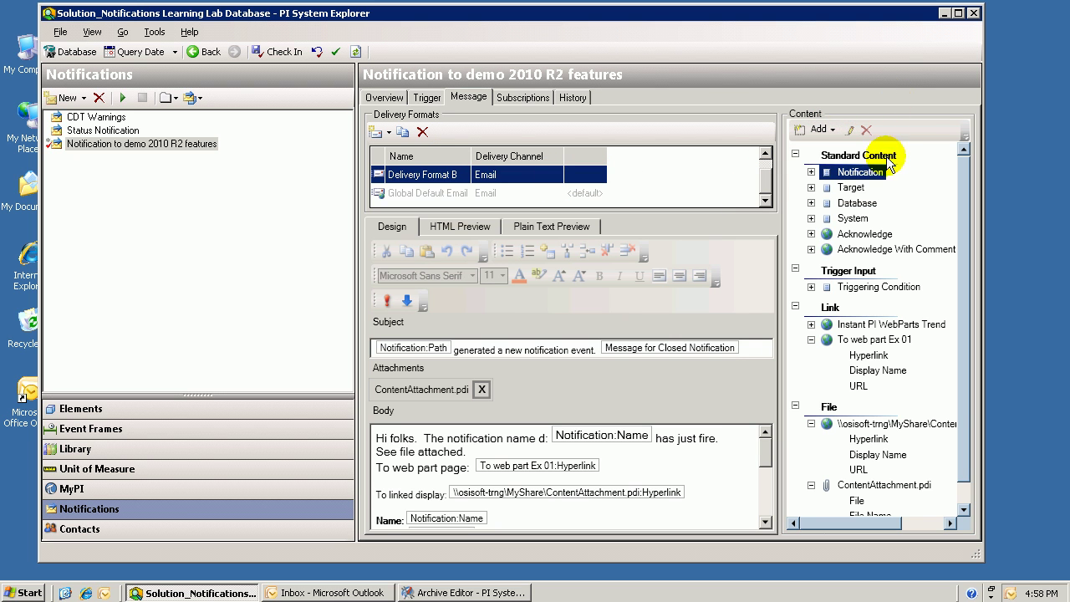
click(811, 187)
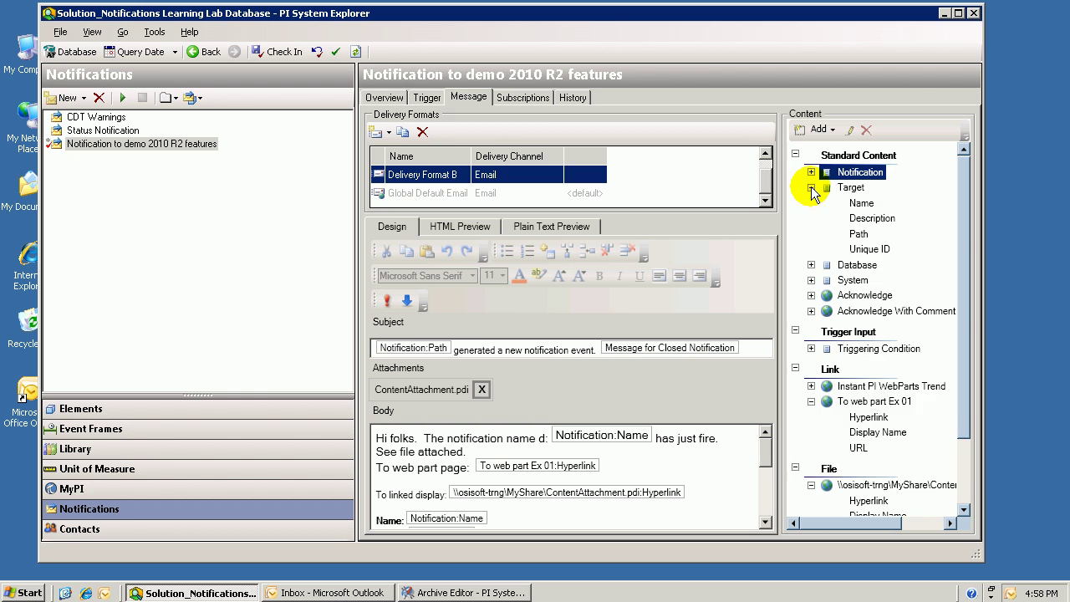
click(811, 188)
click(811, 204)
click(811, 203)
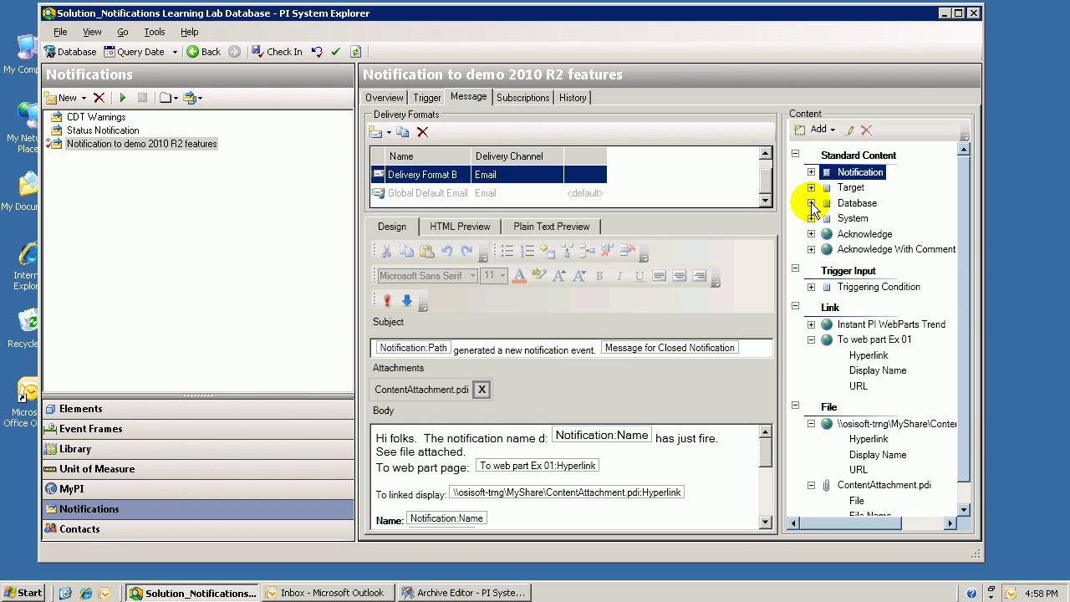
Show the Acknowledge action links, then display the Global Default Email format's message.
click(824, 129)
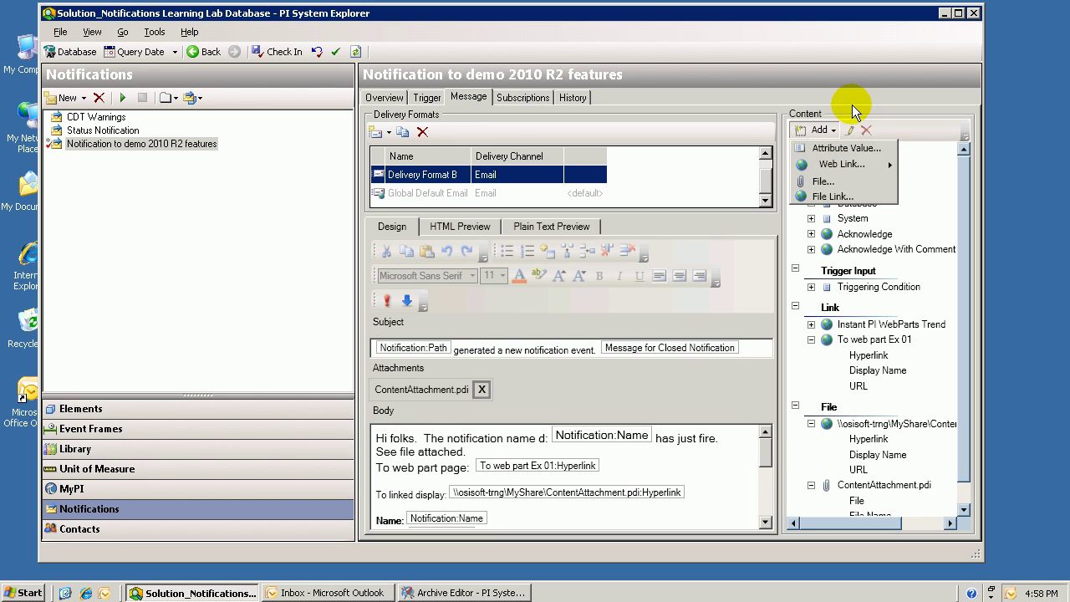
double_click(865, 234)
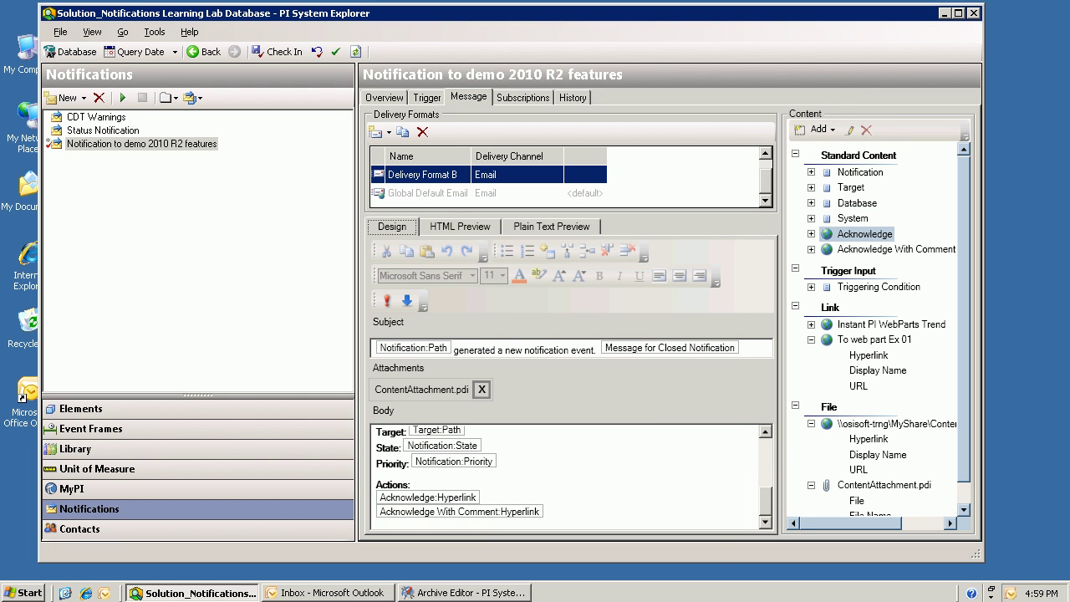
click(432, 195)
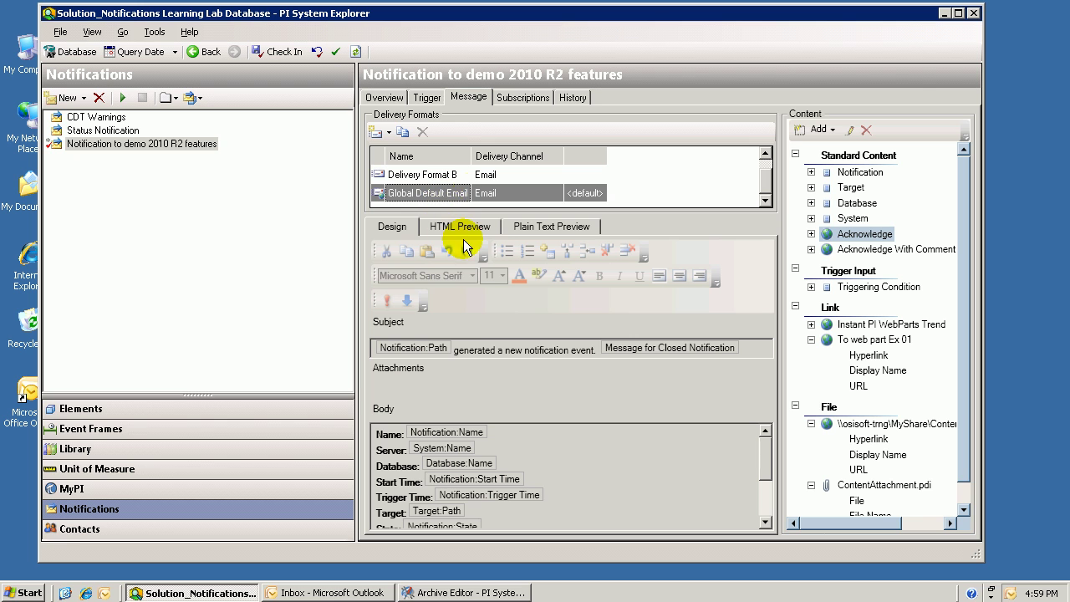
click(155, 31)
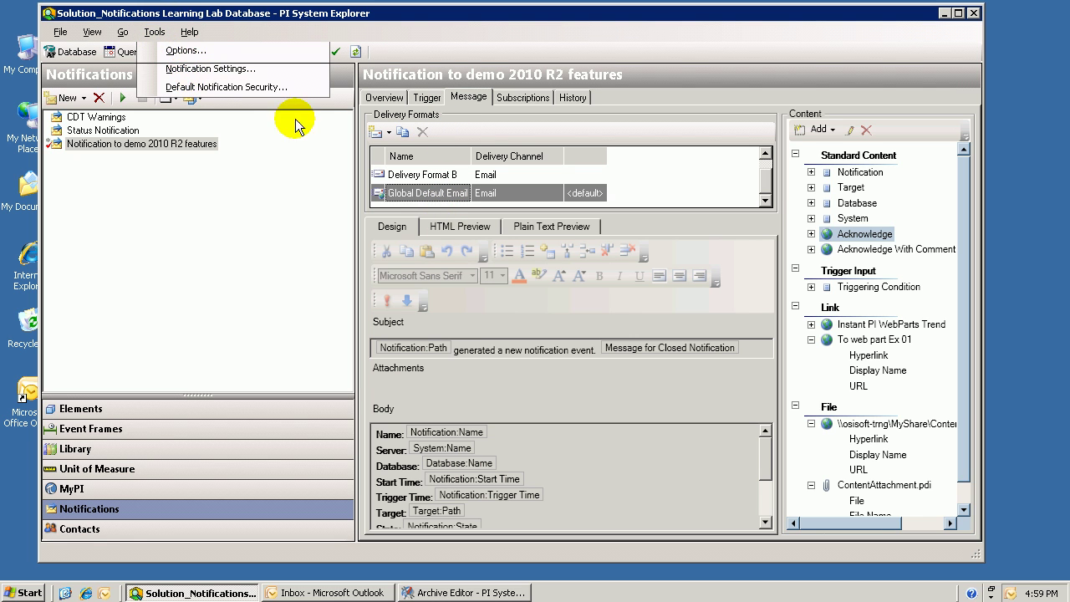
View the Global Default Email template in Notification Settings' Delivery Formats, scrolling its body.
click(210, 70)
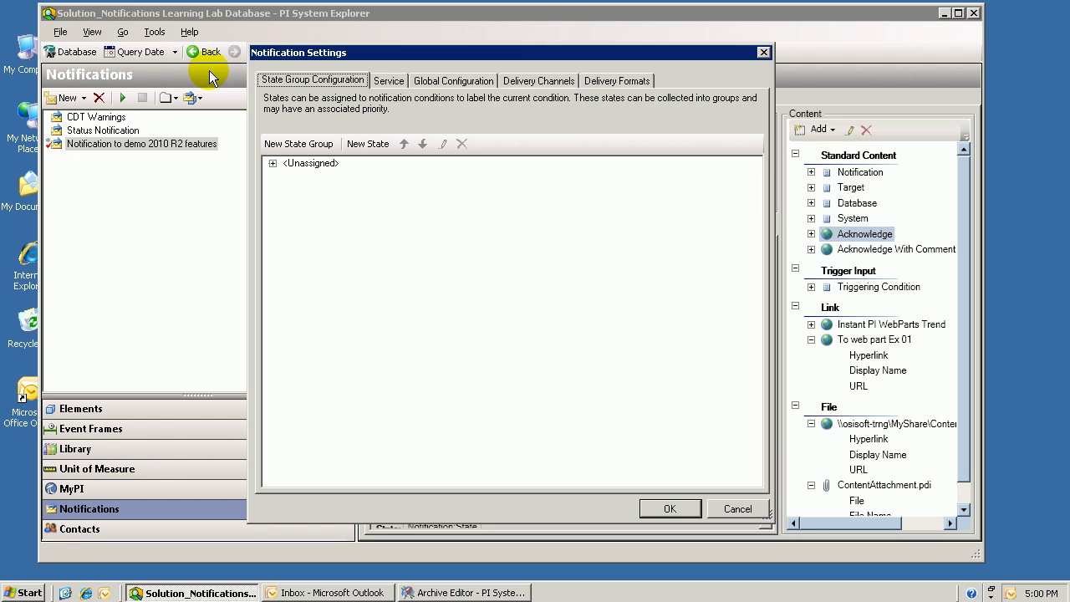
click(625, 80)
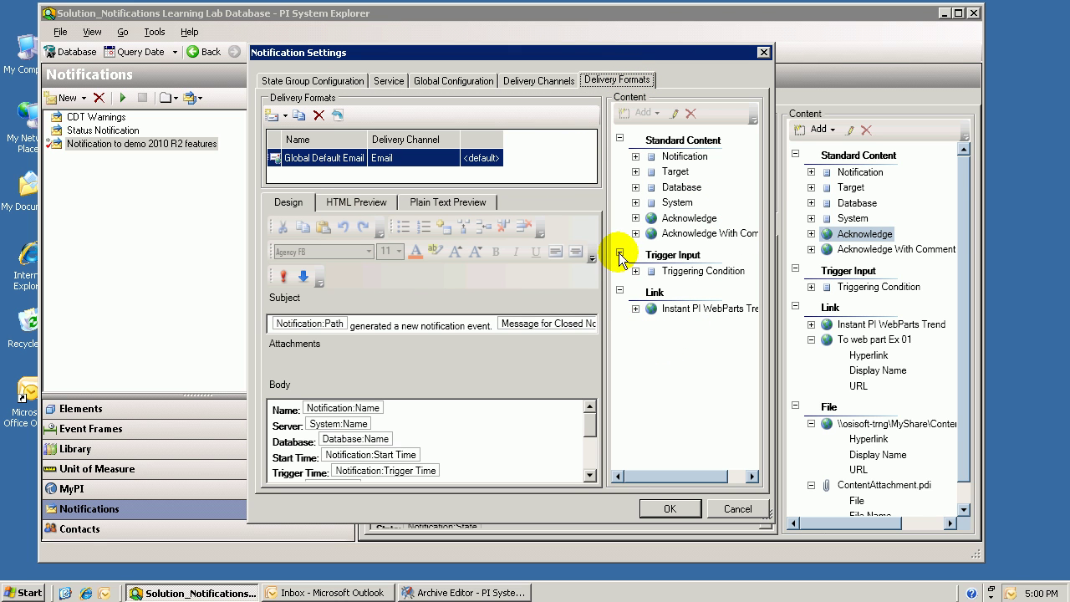
click(665, 156)
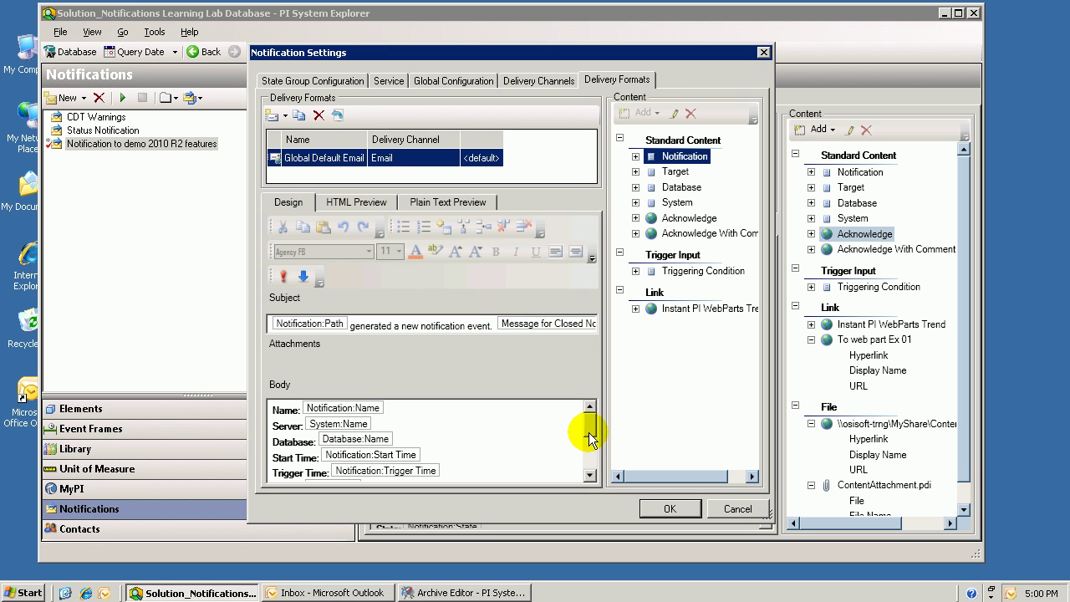
drag(587, 429, 590, 471)
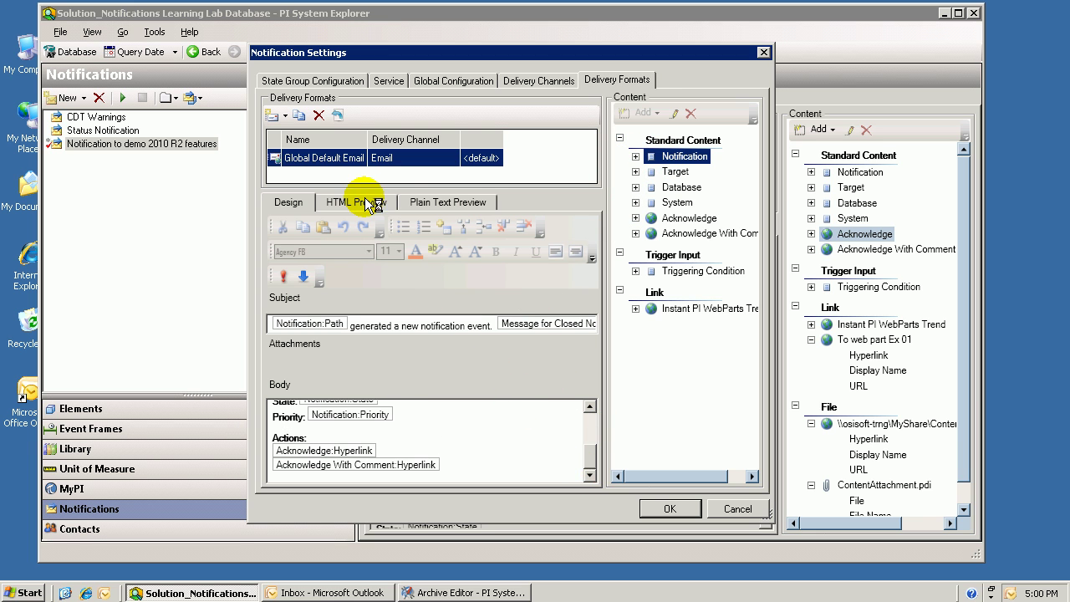